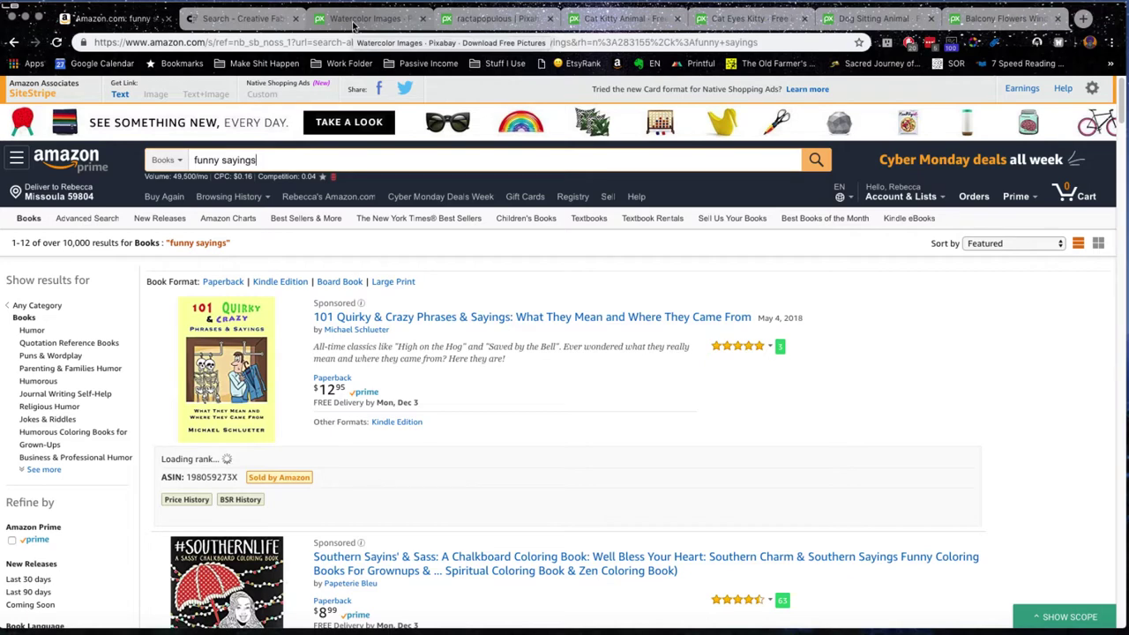
Step: Browse the watercolor image results on Pixabay for artwork and backgrounds suited to book covers
click(353, 19)
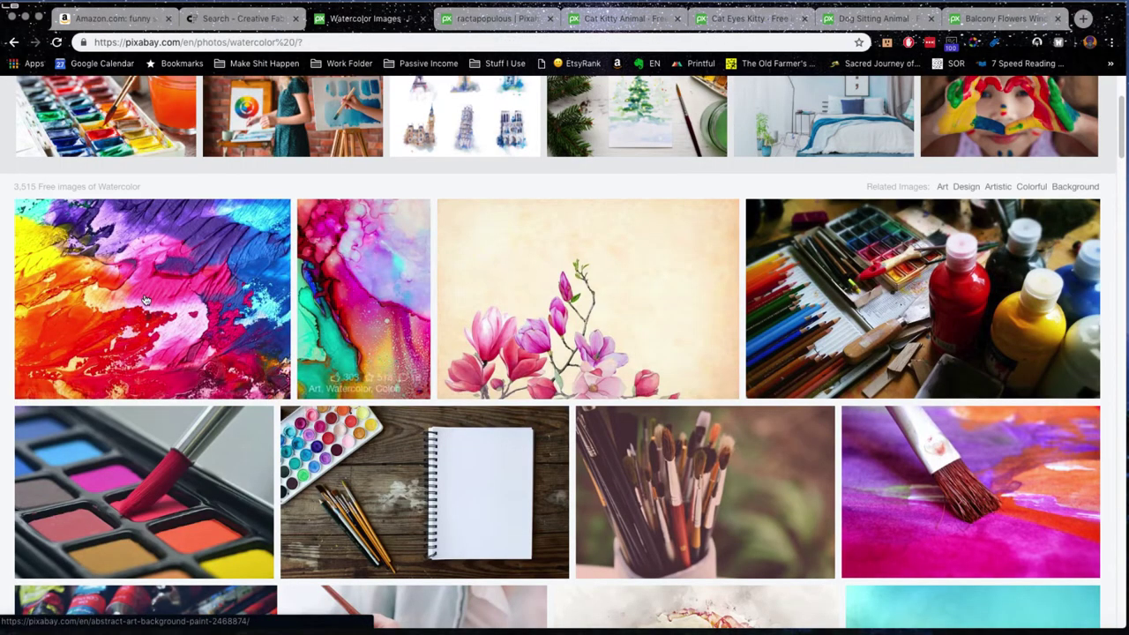
scroll(295, 290, down, 4)
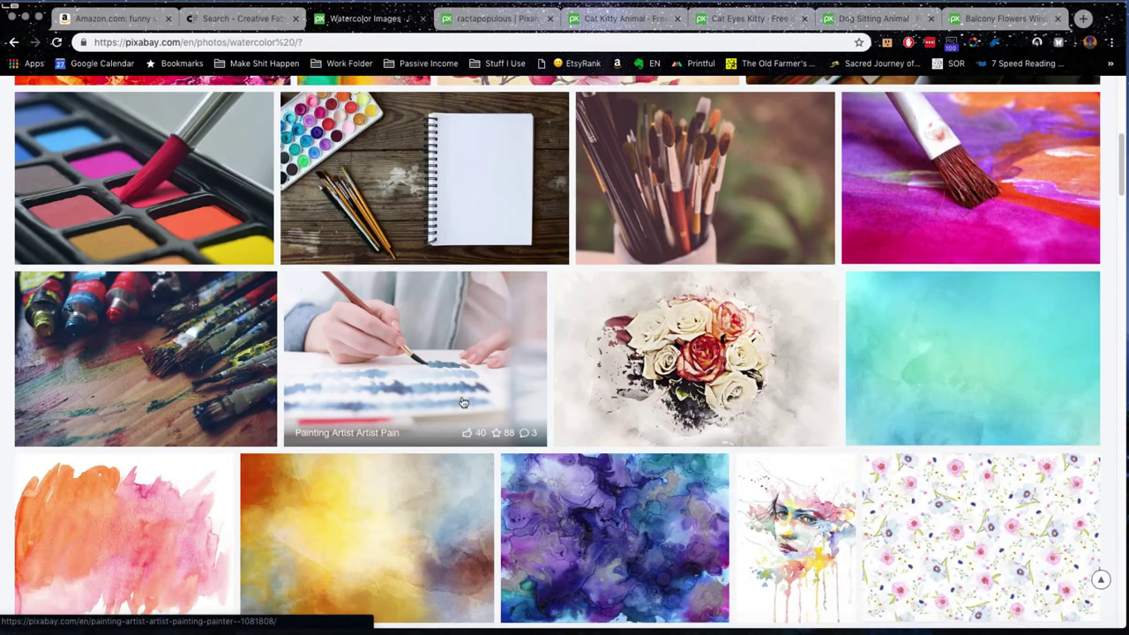
scroll(315, 460, down, 2)
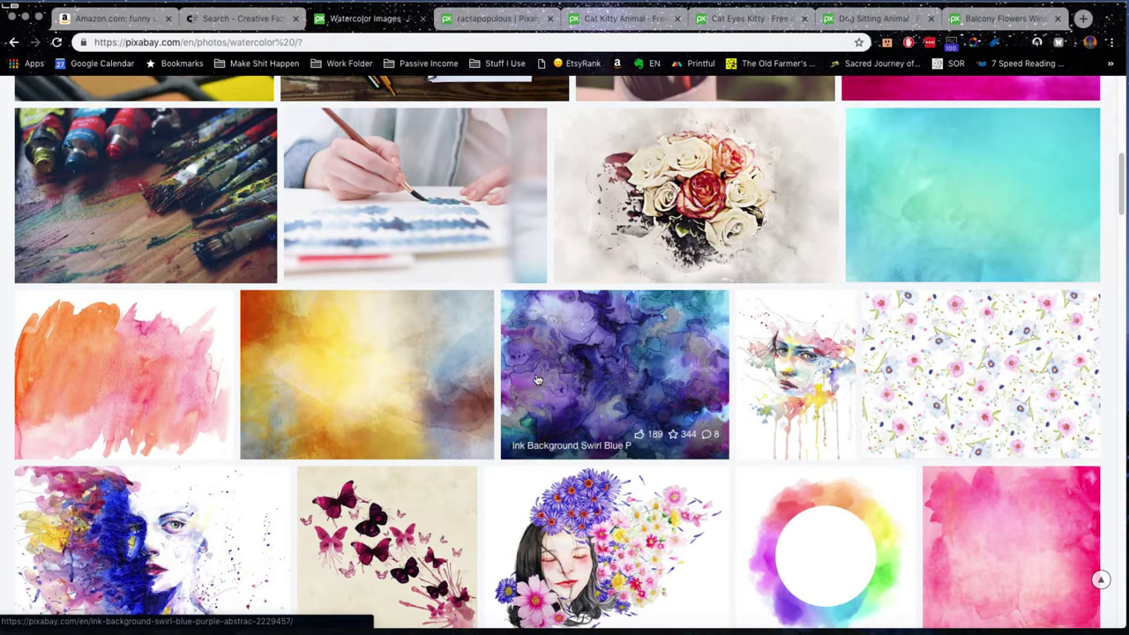
scroll(537, 380, down, 1)
scroll(537, 380, down, 1)
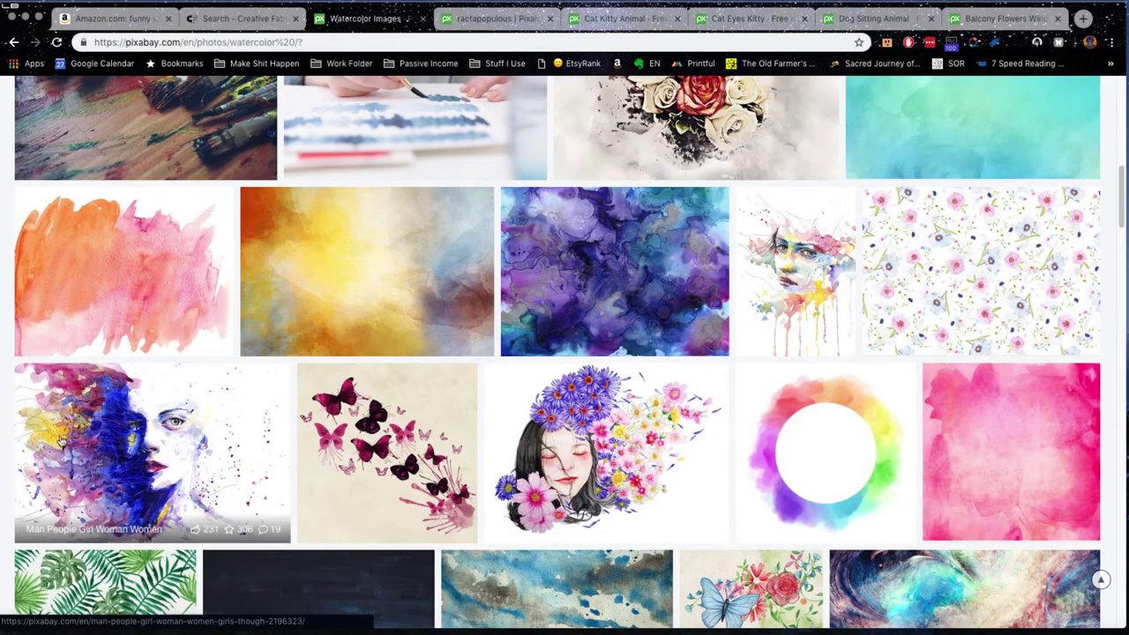
scroll(190, 437, down, 1)
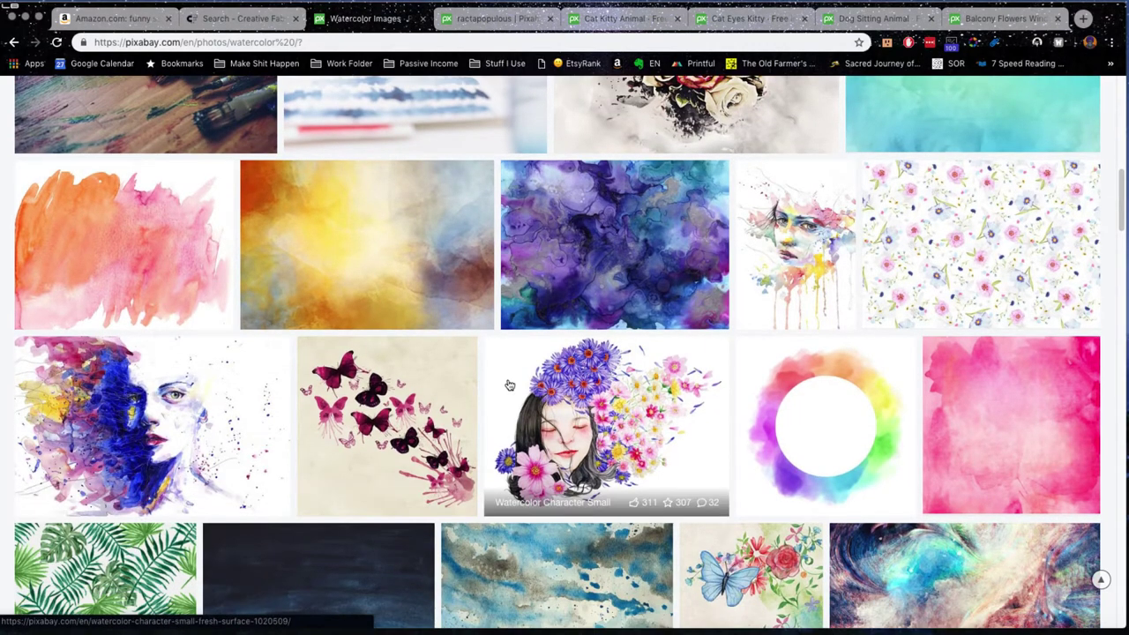
scroll(500, 445, down, 2)
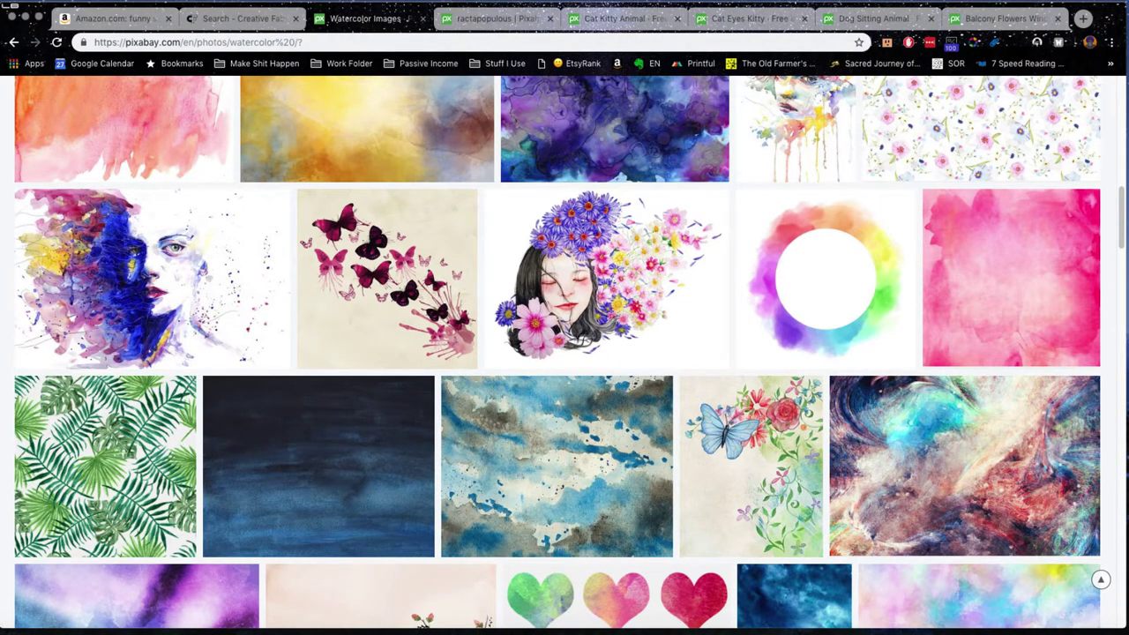
Step: Switch to the PowerPoint covers presentation, review the cover designs on its slides, and move the window out of view
key(super+Tab)
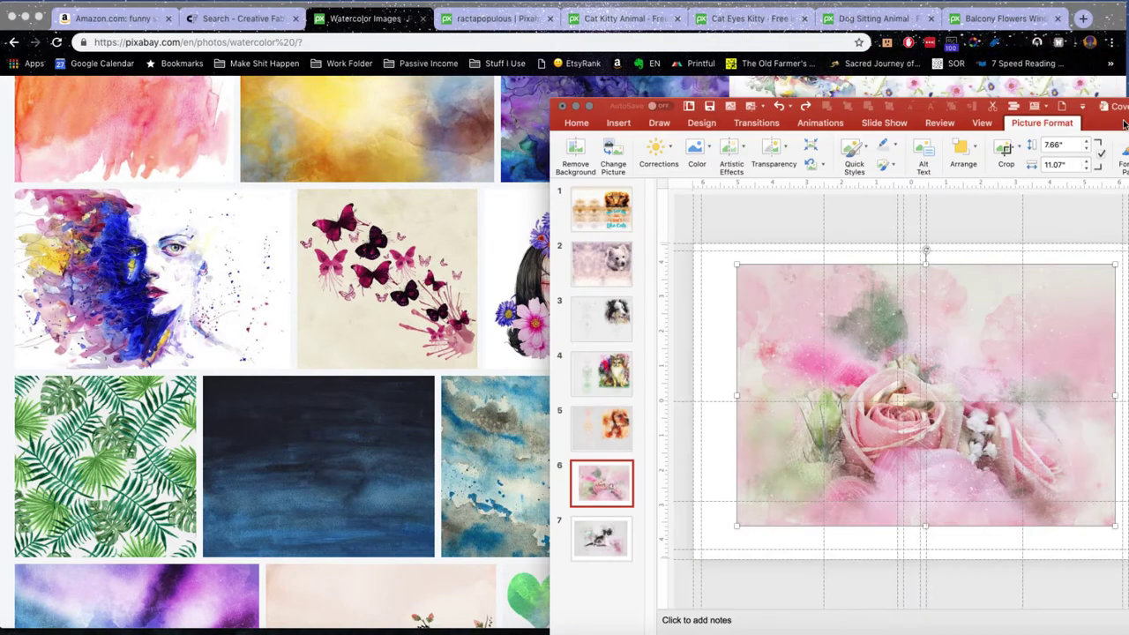
drag(1124, 123, 650, 94)
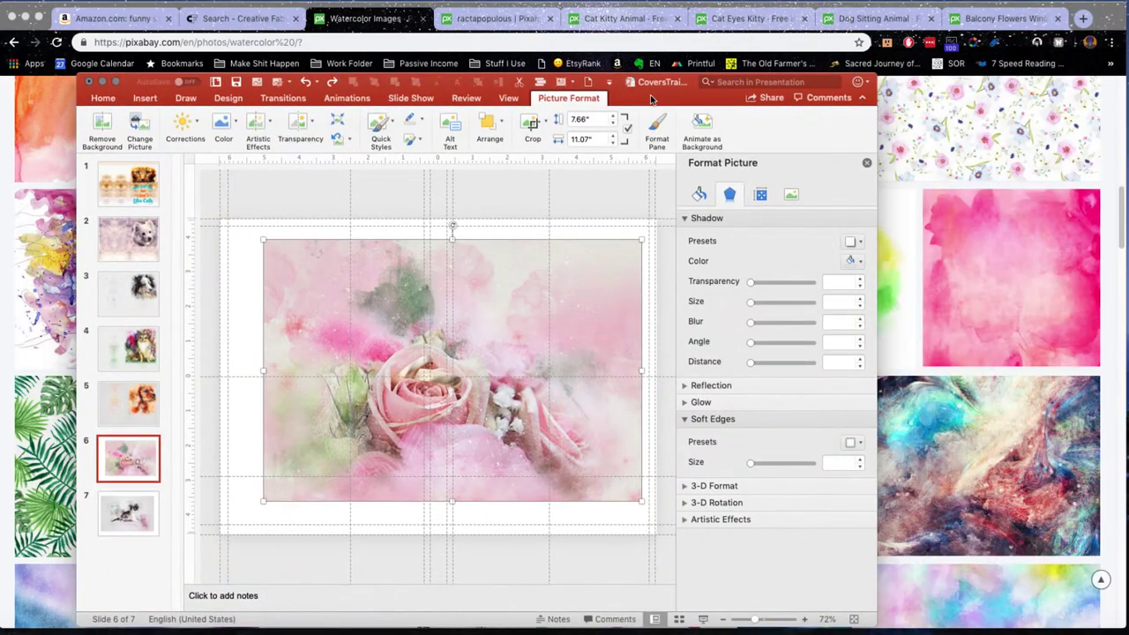
click(112, 195)
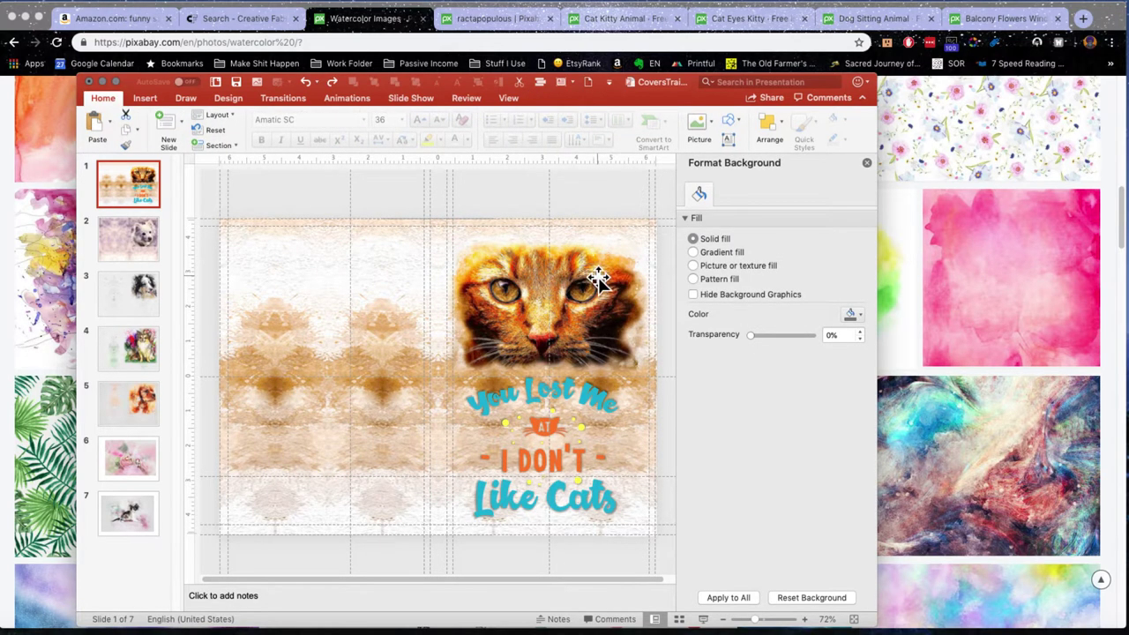
click(135, 236)
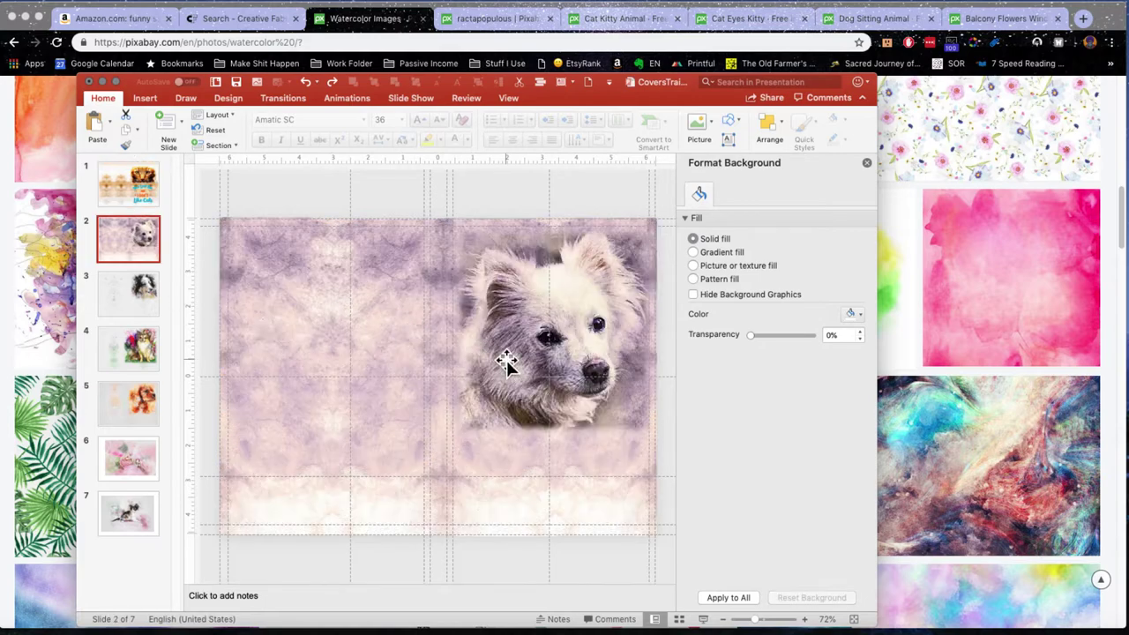
click(135, 307)
click(141, 363)
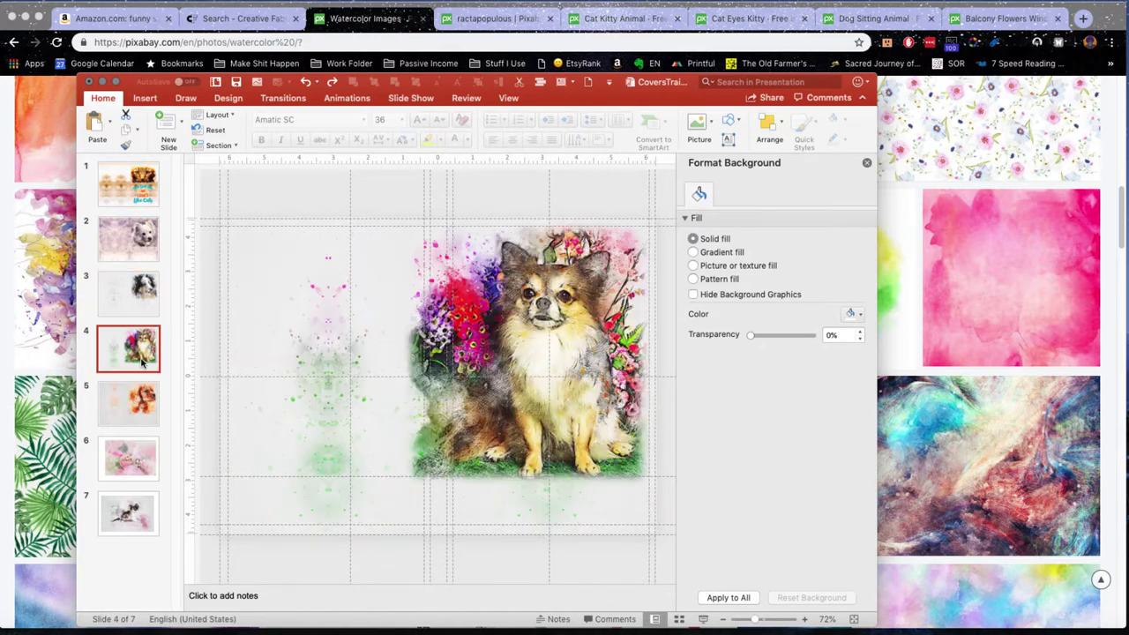
click(139, 412)
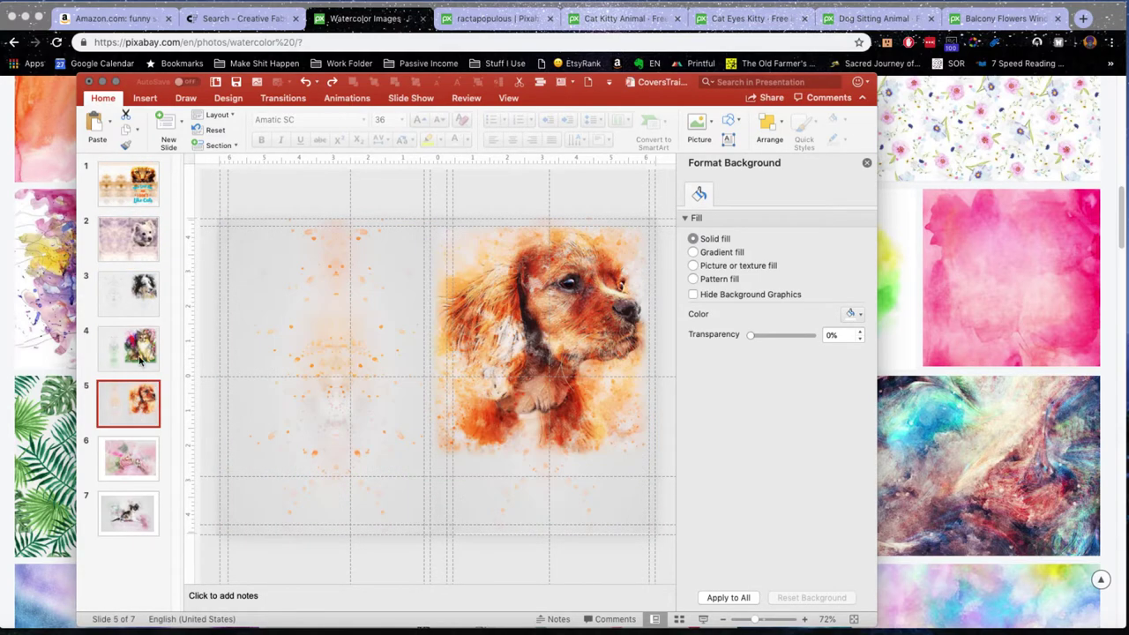
click(130, 461)
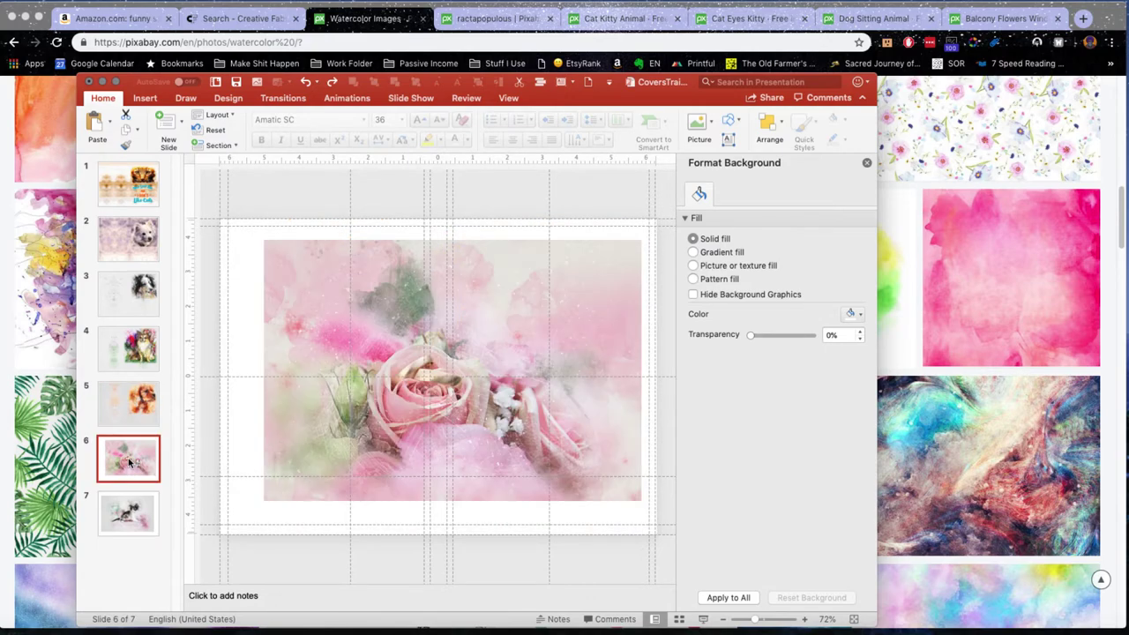
click(129, 529)
click(138, 256)
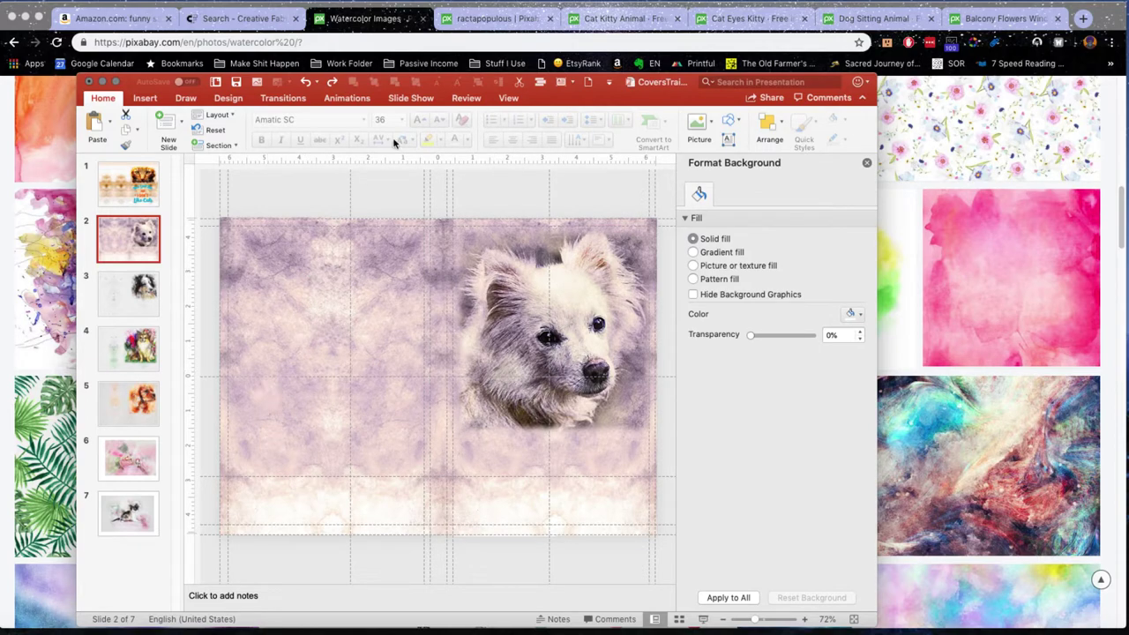
drag(551, 92, 1124, 39)
drag(750, 28, 1128, 27)
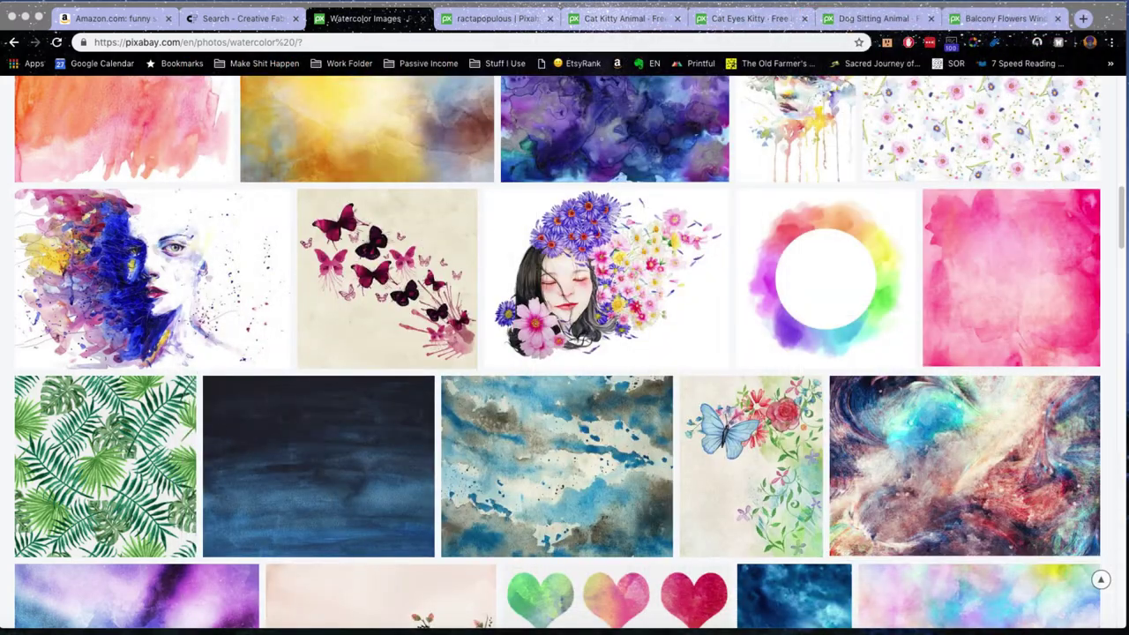
Step: View the Pixabay kitten and cat eyes watercolor images and compare them with the cat cover slide in PowerPoint
click(495, 24)
click(622, 19)
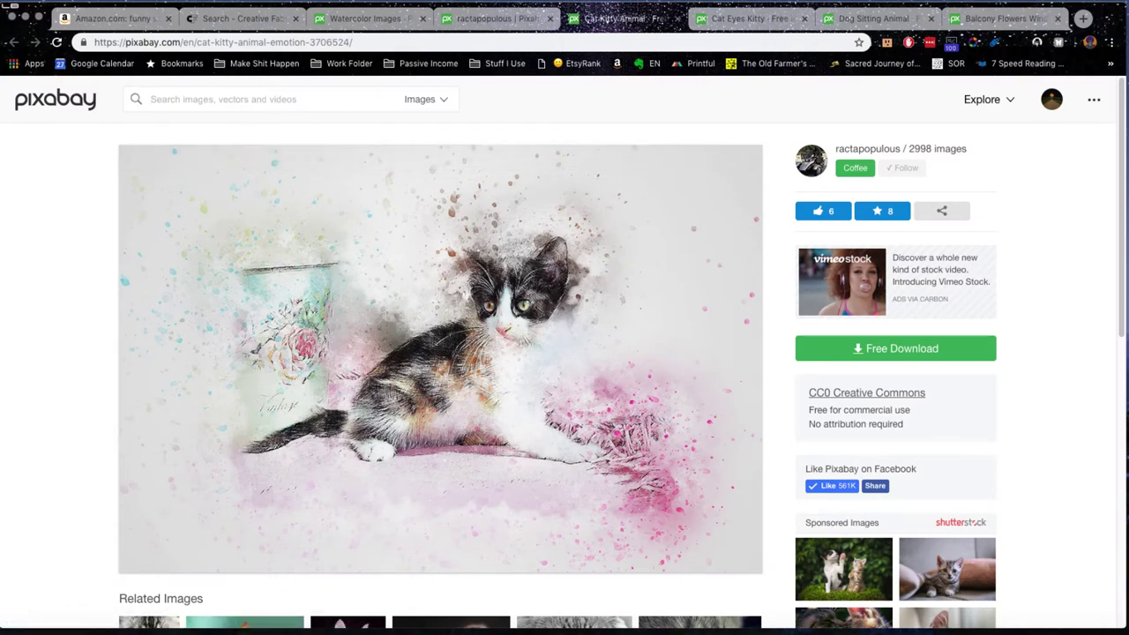
click(732, 19)
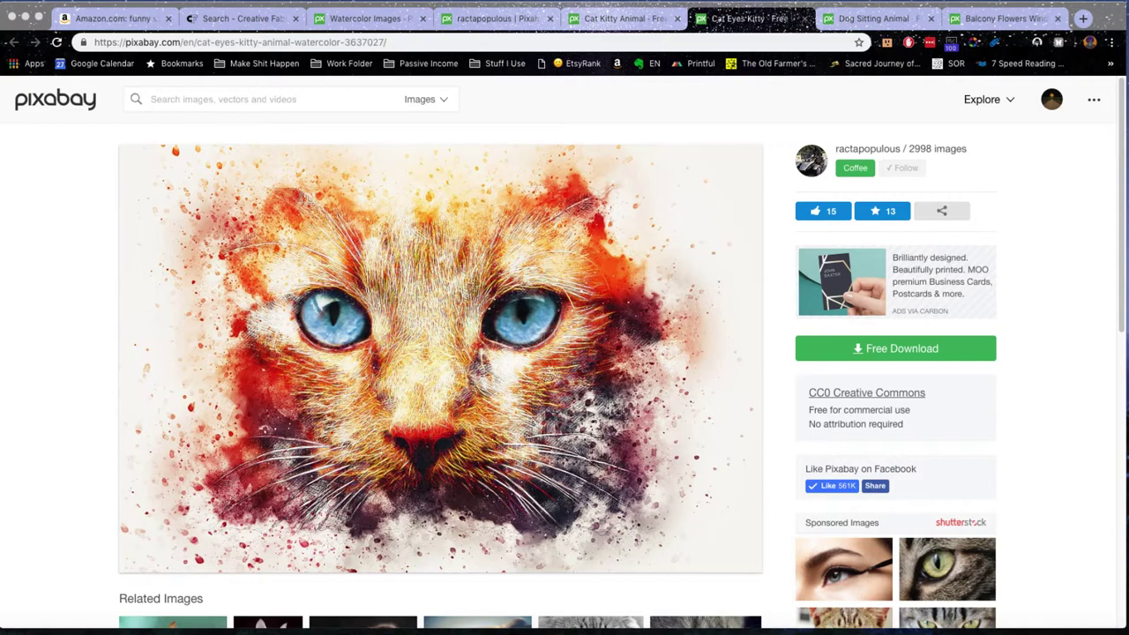
key(super+Tab)
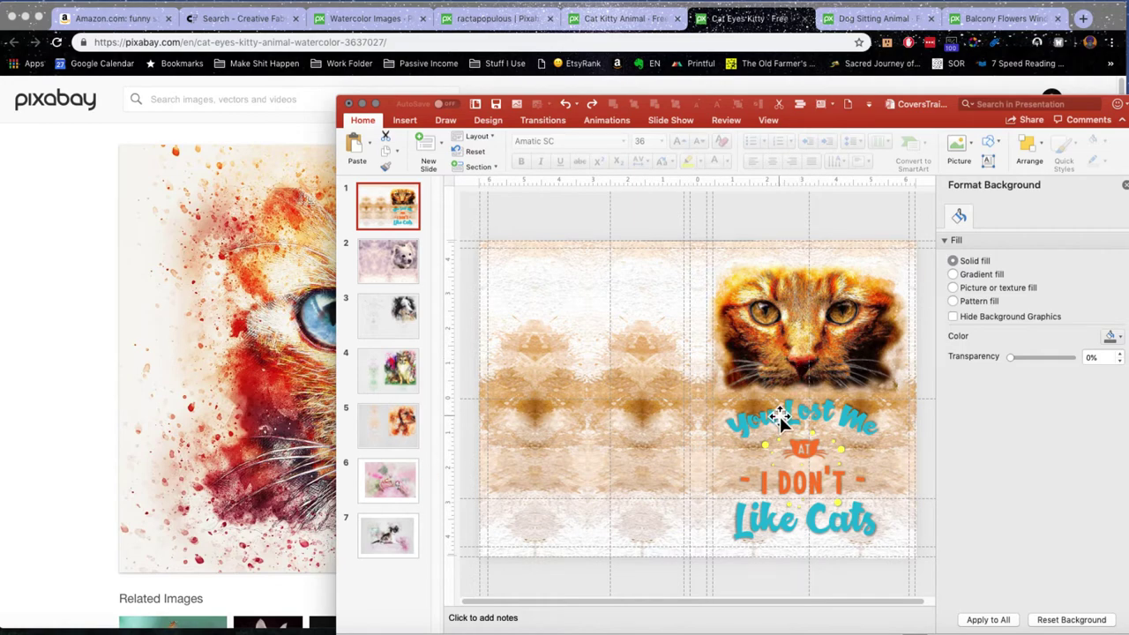
drag(844, 119, 1128, 36)
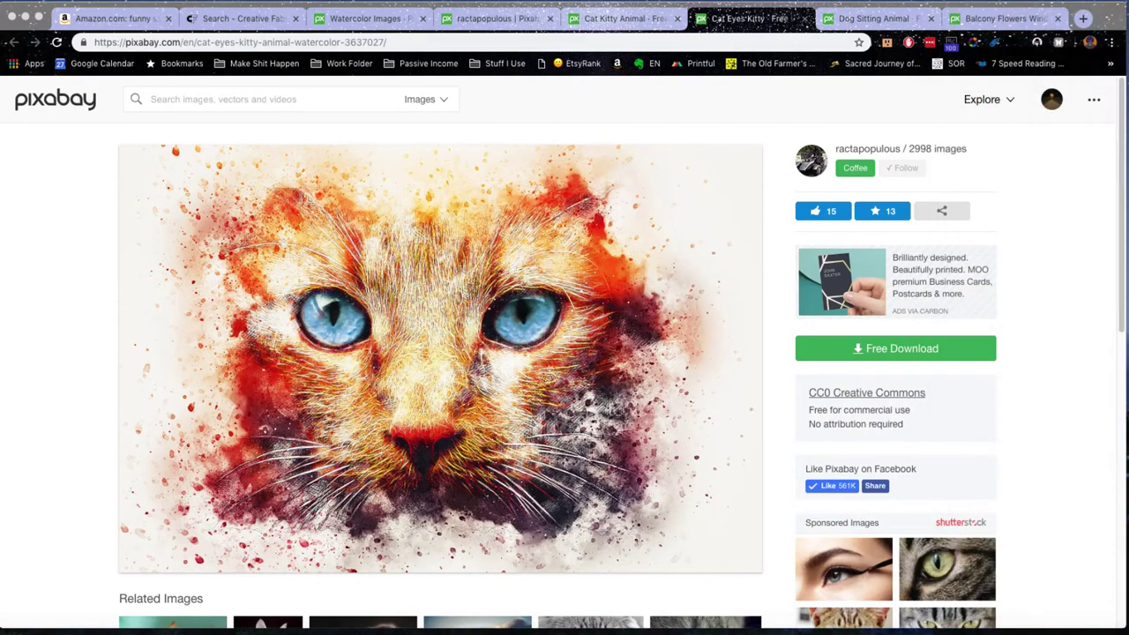
Step: Check the cat sayings graphics on Creative Fabrica and the funny sayings book results on Amazon
click(237, 25)
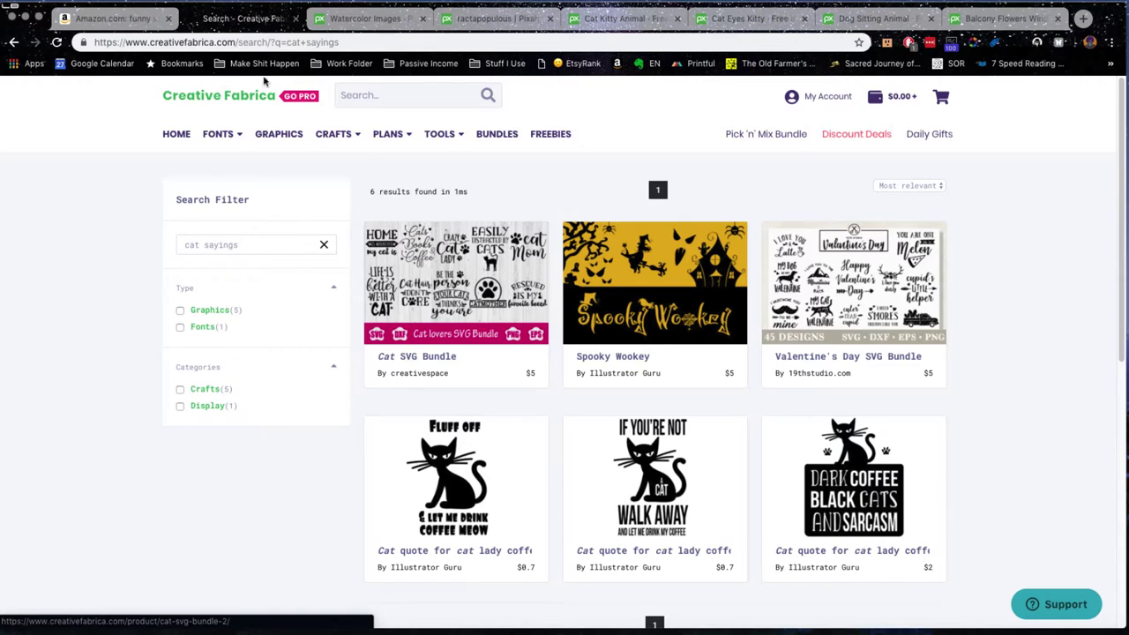
click(123, 19)
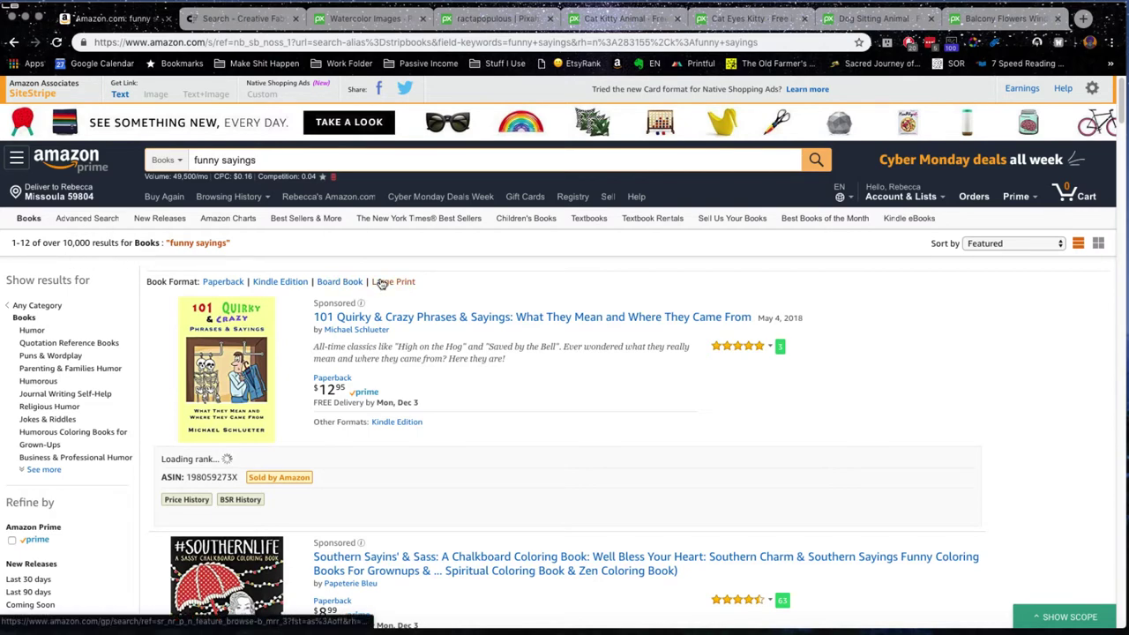
scroll(491, 283, down, 3)
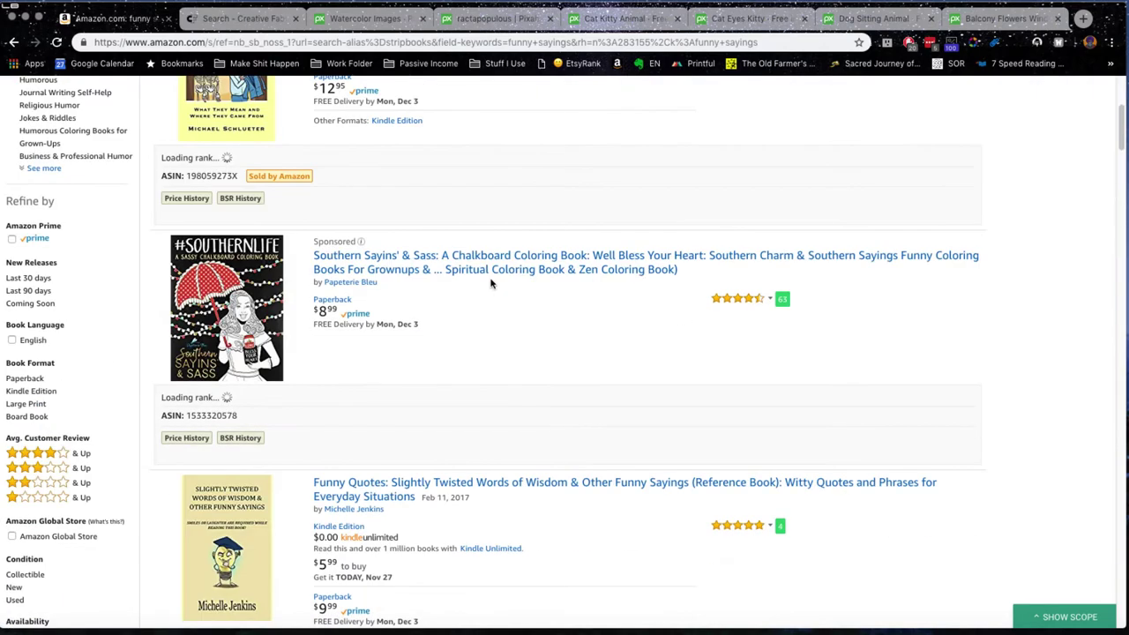
scroll(491, 283, up, 2)
scroll(491, 281, up, 1)
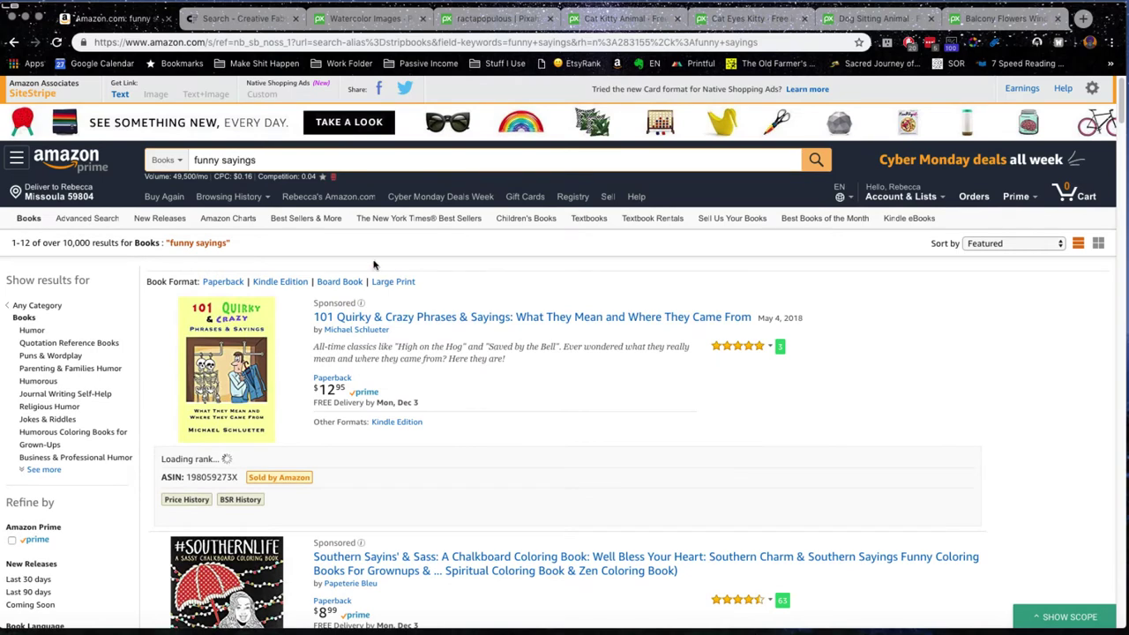
Step: Search Amazon Books for "funny cat sayings"
click(222, 159)
text(cat)
key(Return)
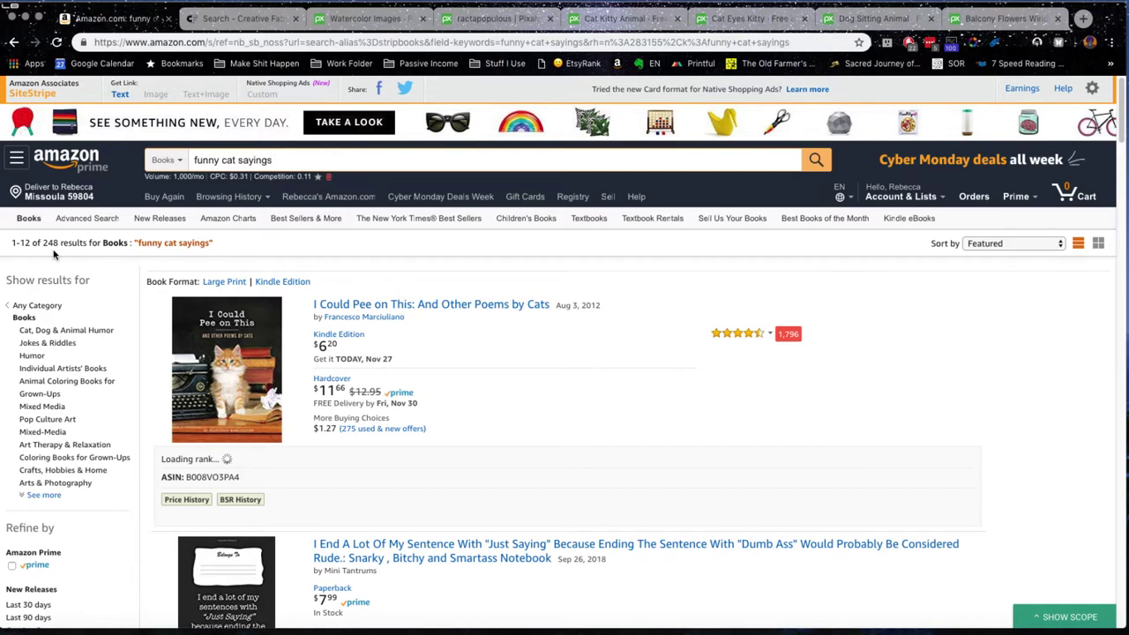
Step: Examine the covers, titles and prices of the journals and books on the first page of funny cat sayings results
scroll(427, 401, down, 6)
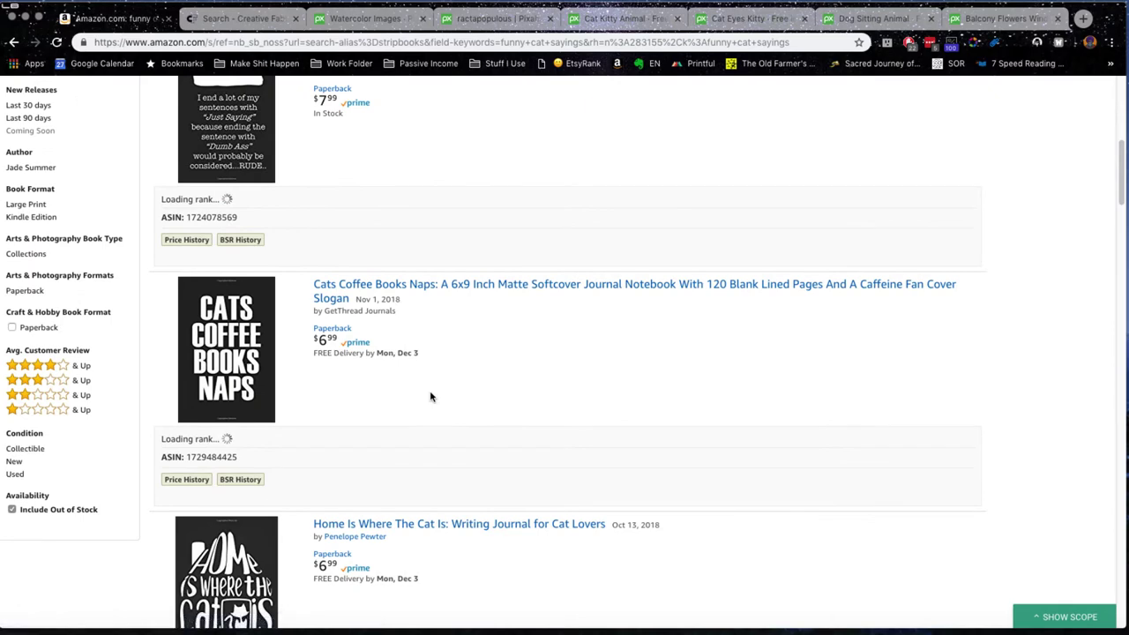
scroll(377, 224, up, 1)
scroll(377, 224, down, 4)
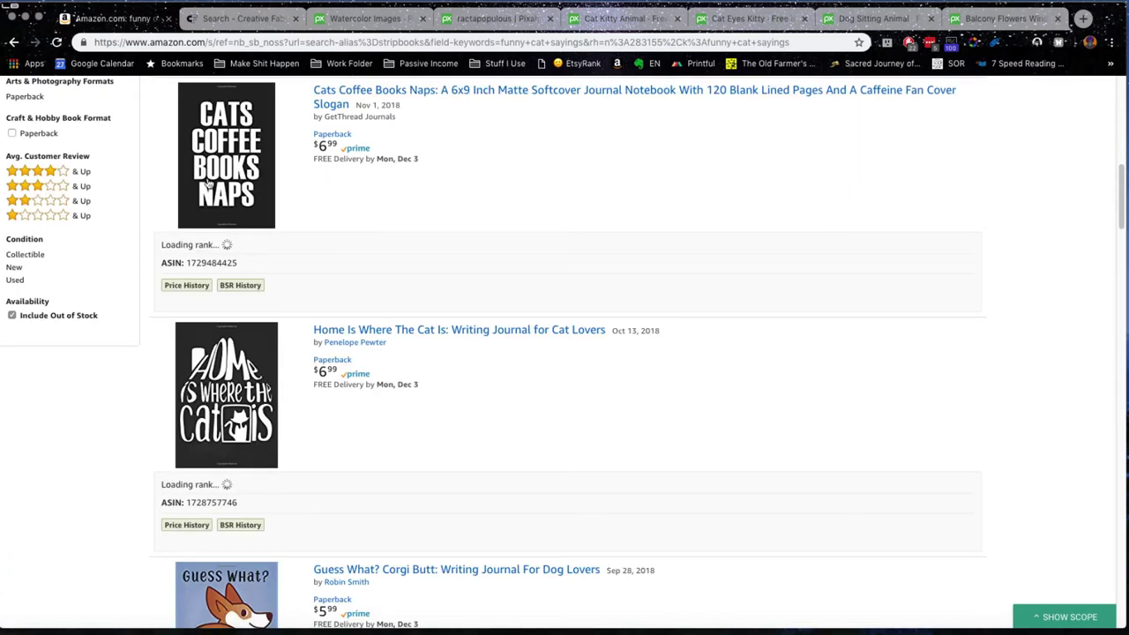
scroll(454, 250, down, 1)
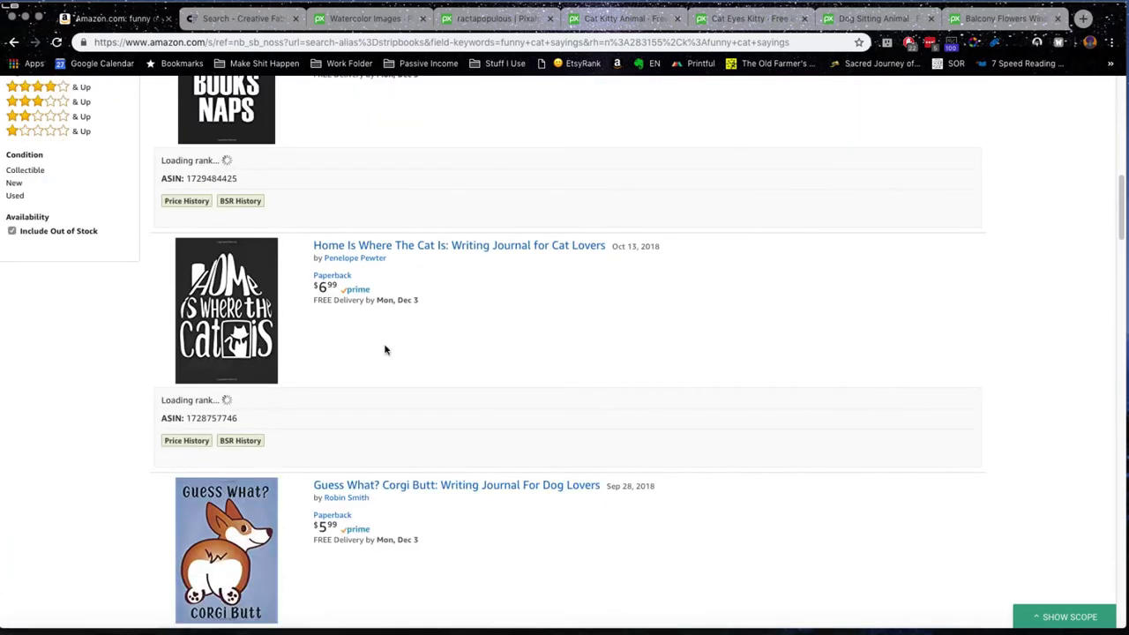
scroll(386, 349, down, 1)
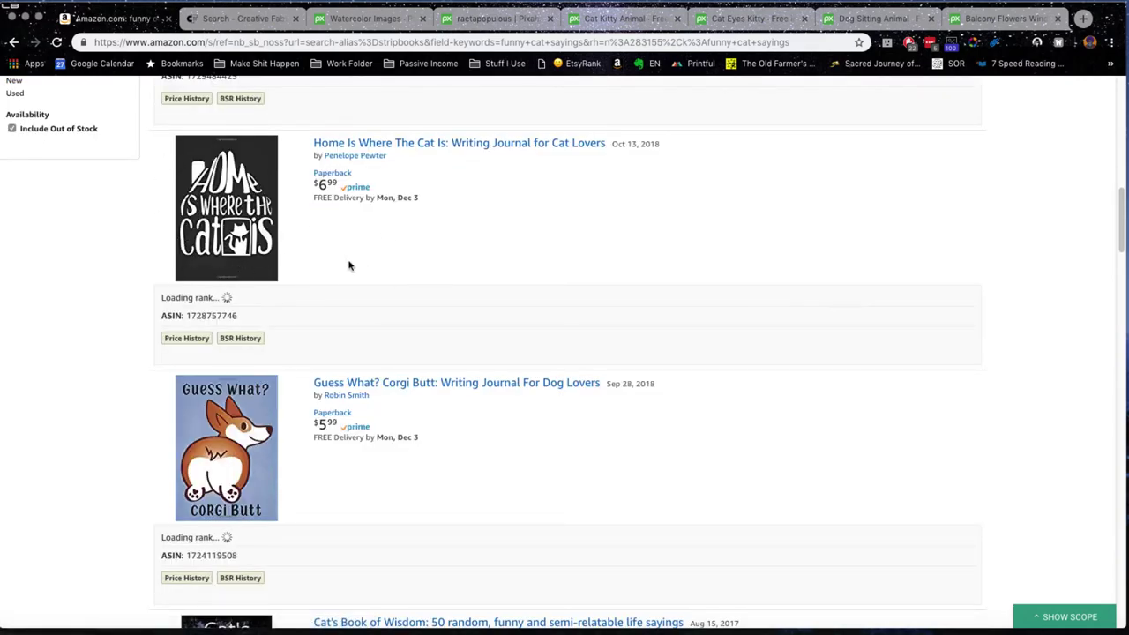
scroll(348, 262, down, 3)
scroll(240, 386, down, 1)
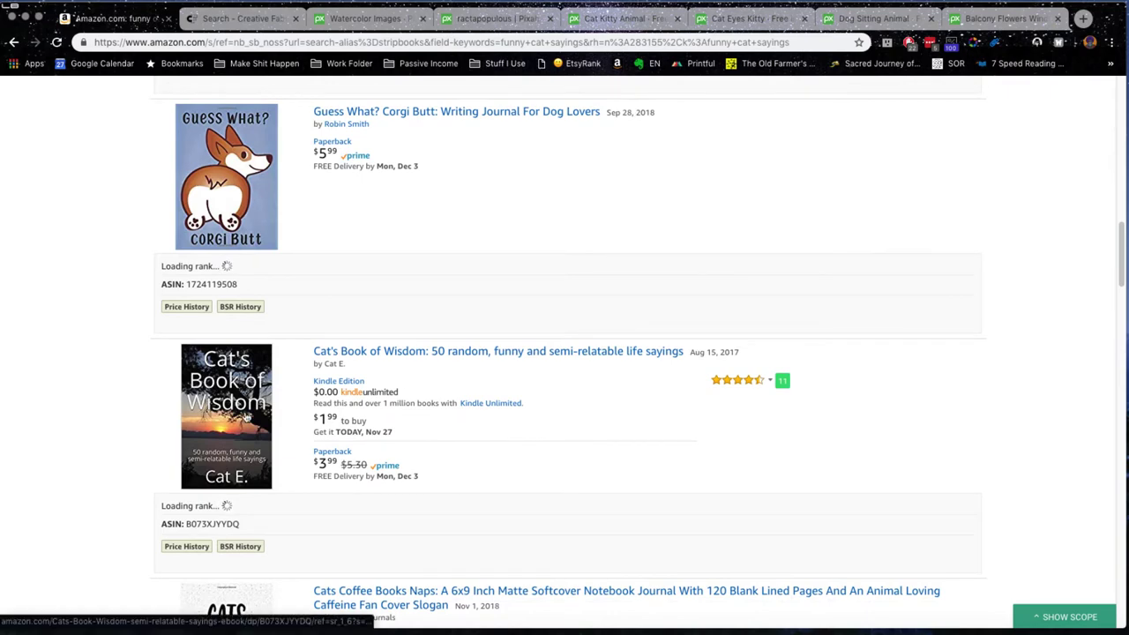
scroll(242, 388, down, 3)
scroll(226, 404, down, 2)
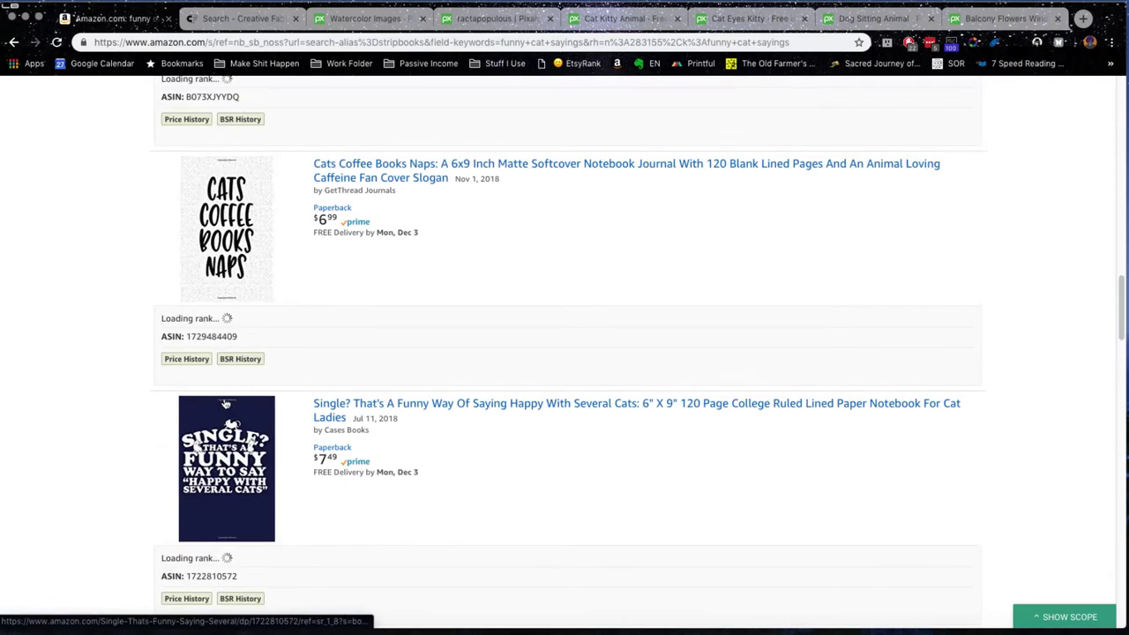
scroll(365, 497, down, 2)
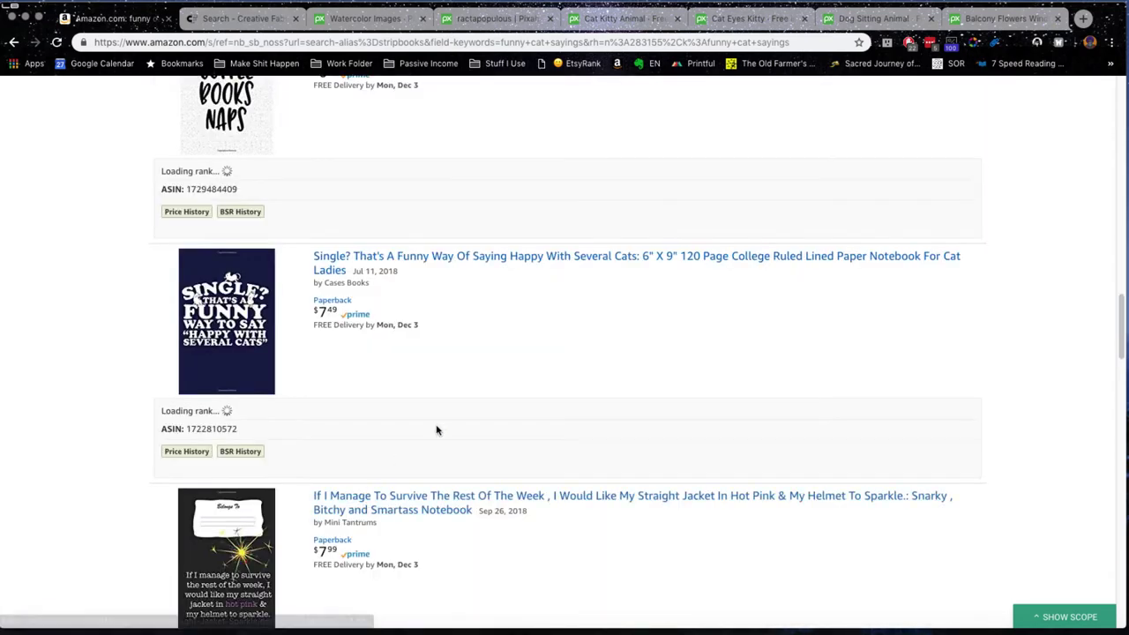
scroll(436, 430, down, 6)
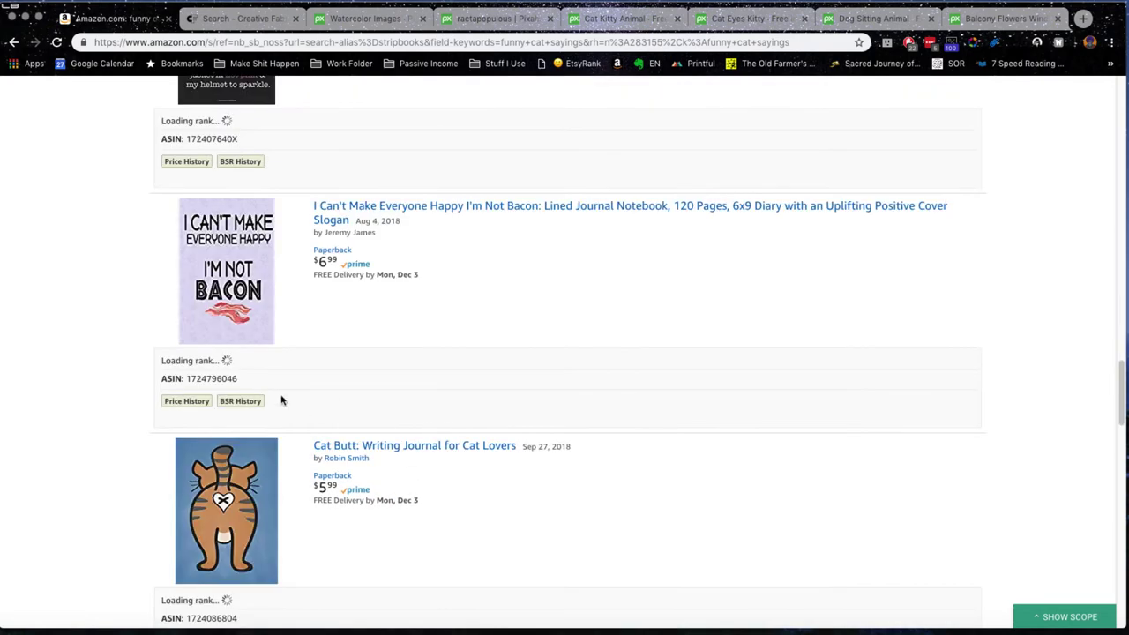
scroll(590, 363, down, 1)
scroll(424, 454, down, 3)
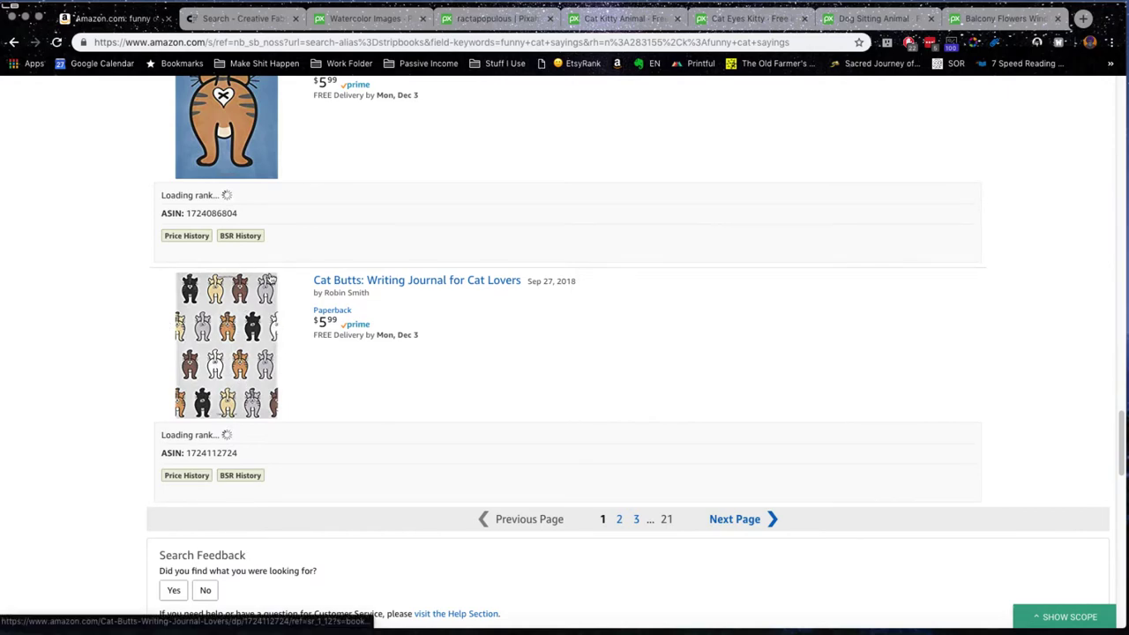
scroll(272, 279, up, 5)
scroll(435, 560, down, 5)
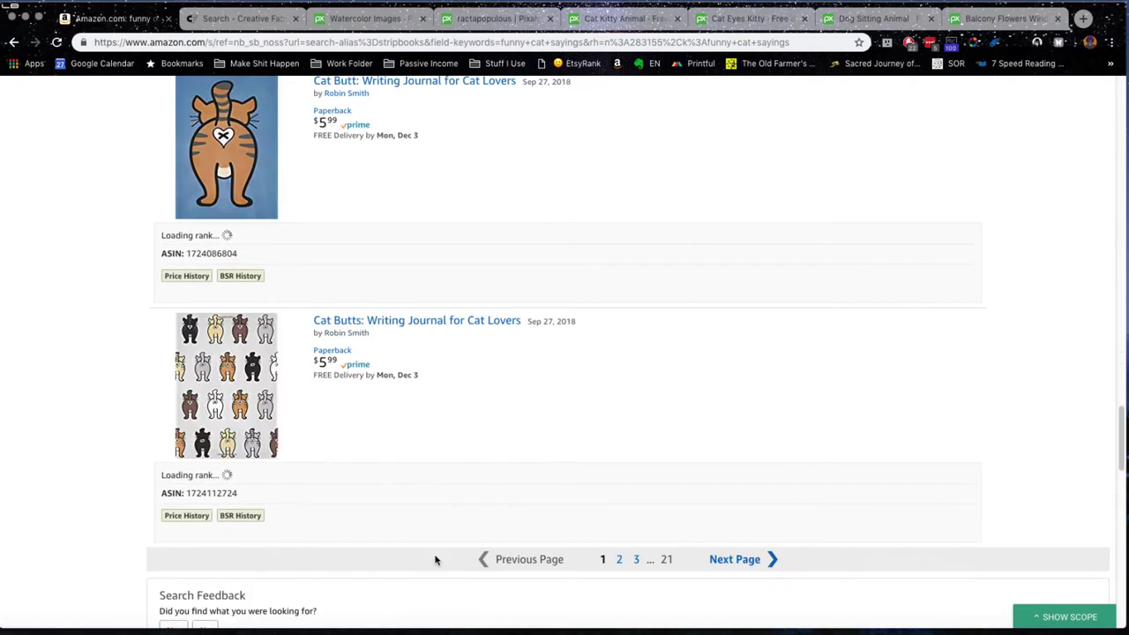
scroll(469, 417, up, 20)
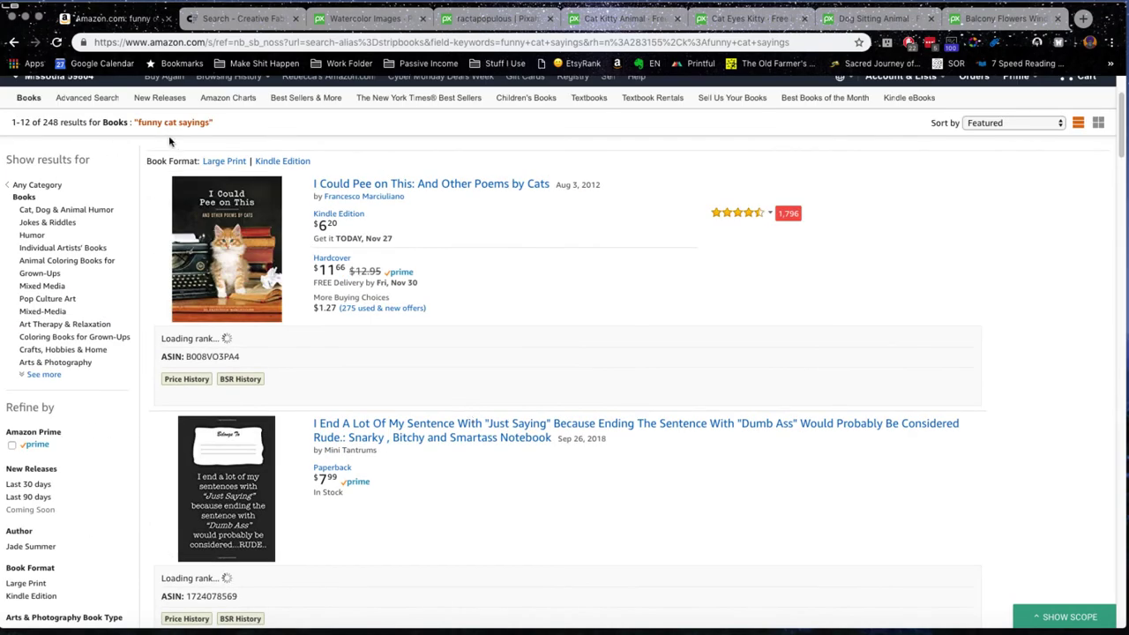
Step: Review the cat sayings graphics on Creative Fabrica and the cat eyes, sitting dog and balcony flowers watercolor images on Pixabay
scroll(89, 114, up, 1)
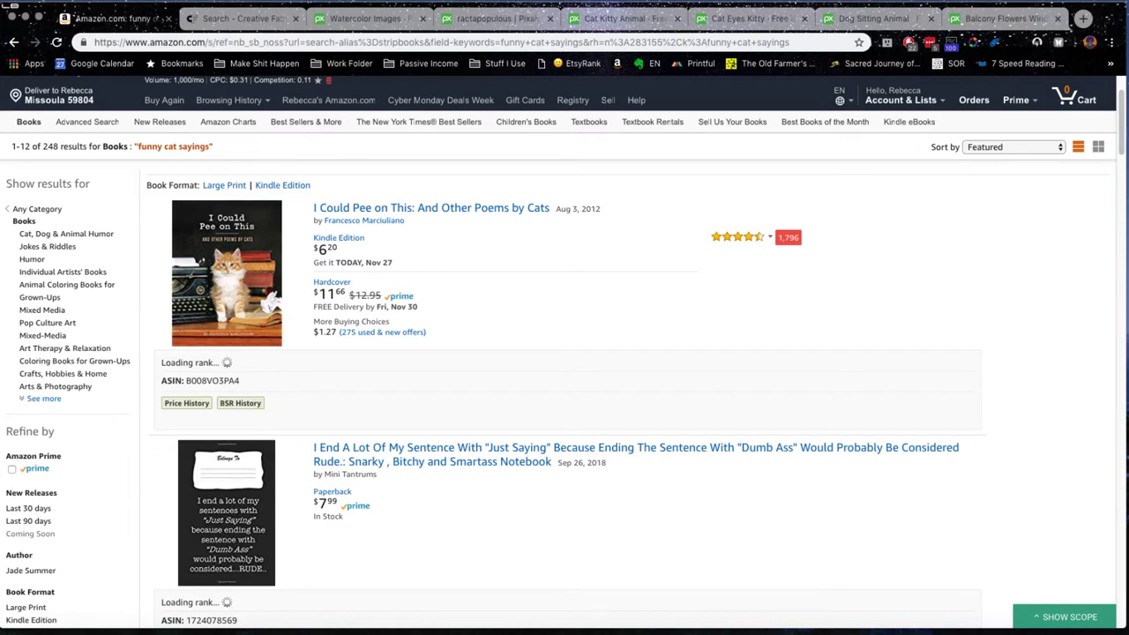
click(238, 17)
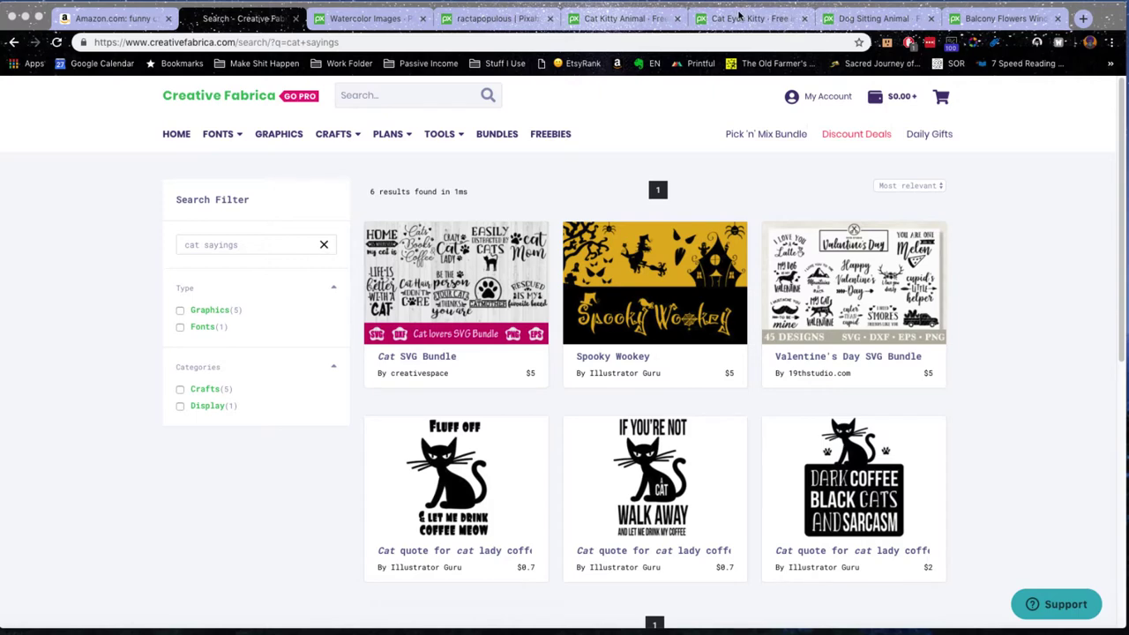
click(739, 15)
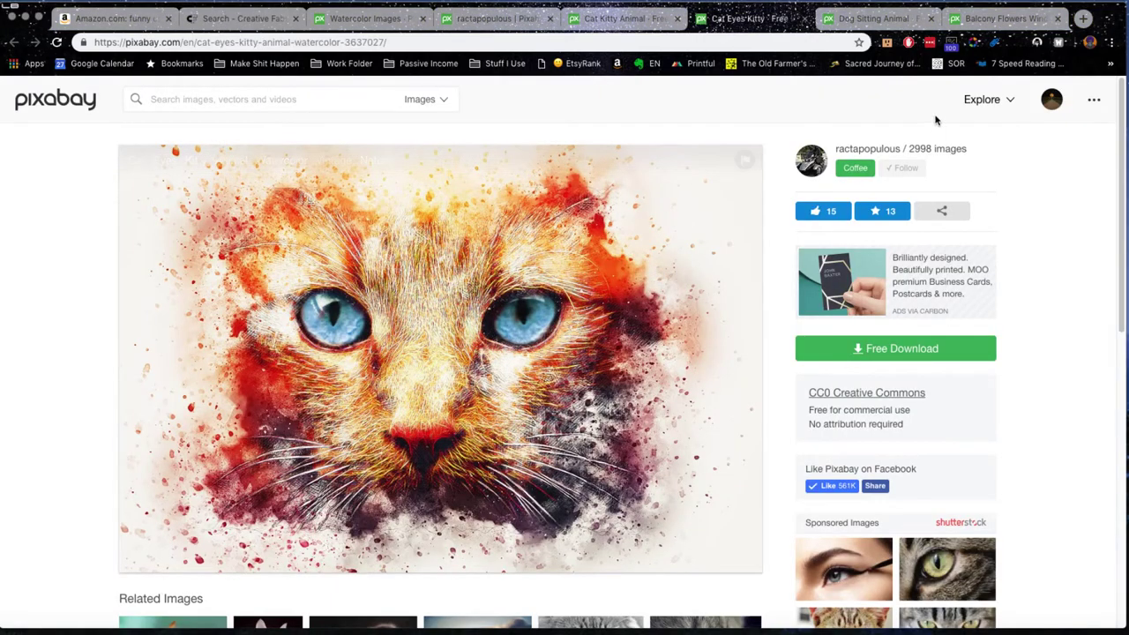
click(852, 24)
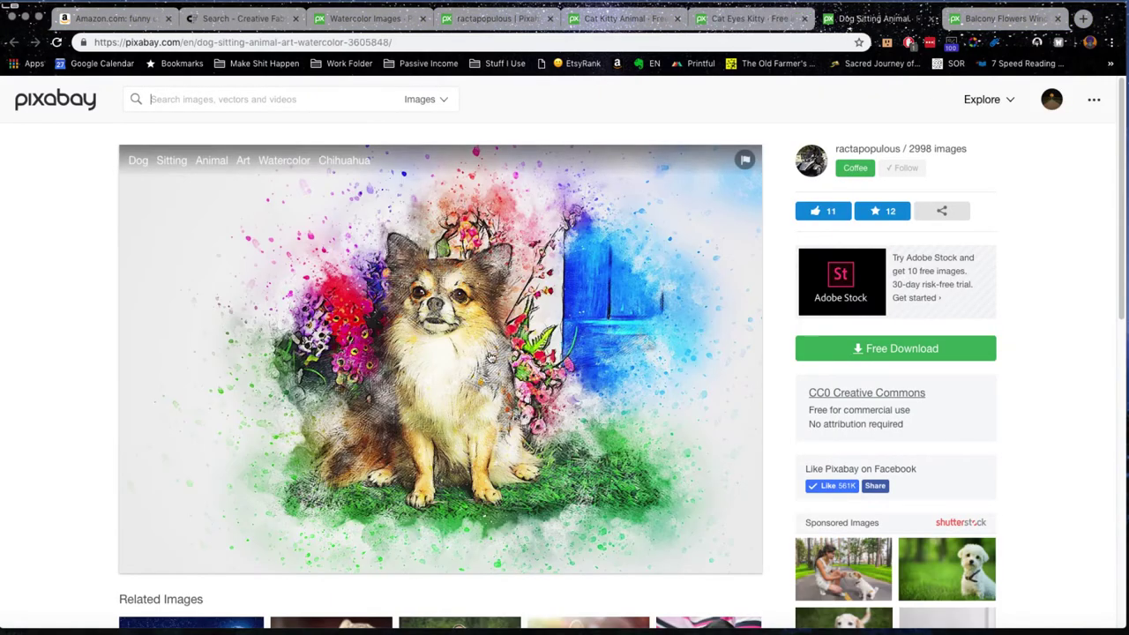
click(988, 20)
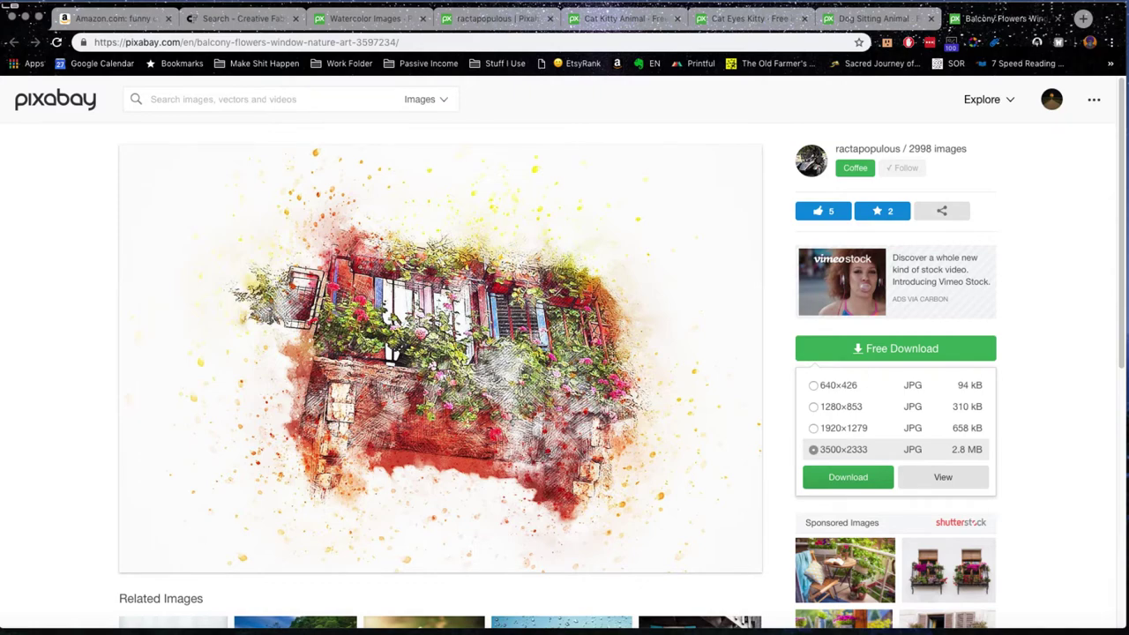
Step: Switch to PowerPoint and resize the rose watercolor picture on slide 6, placing it against the slide's left edge
key(super+Tab)
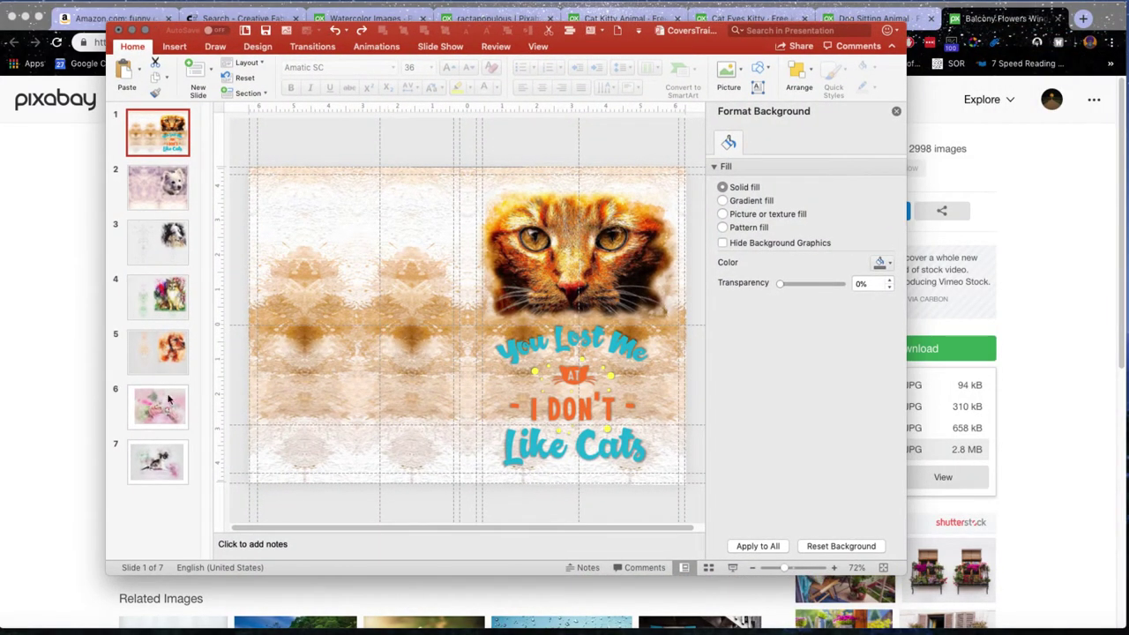
click(157, 353)
click(155, 411)
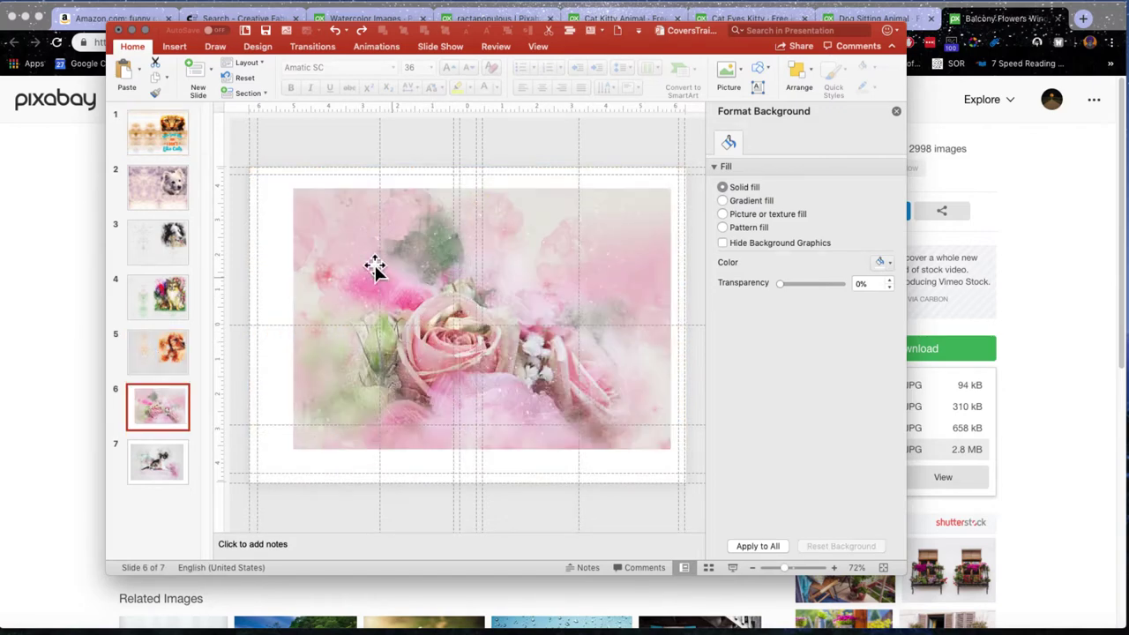
click(312, 416)
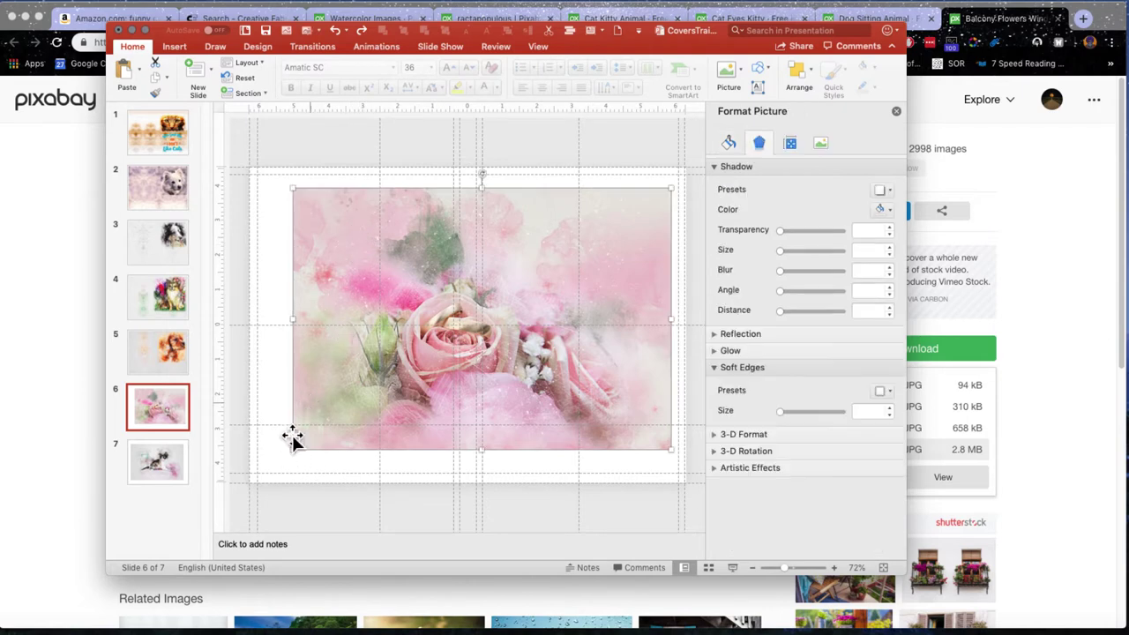
drag(293, 449, 604, 319)
drag(580, 263, 582, 298)
drag(483, 352, 303, 481)
drag(432, 369, 398, 342)
drag(267, 455, 249, 467)
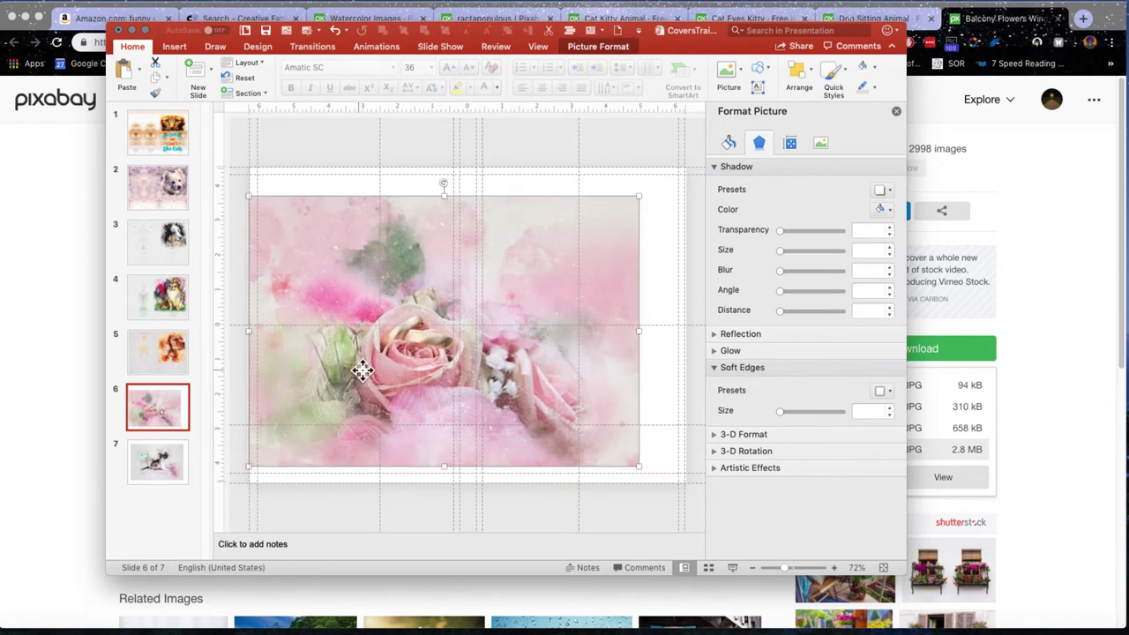
Step: Shift the rose picture toward the slide's upper right and enlarge it to cover most of the slide
drag(370, 367, 418, 353)
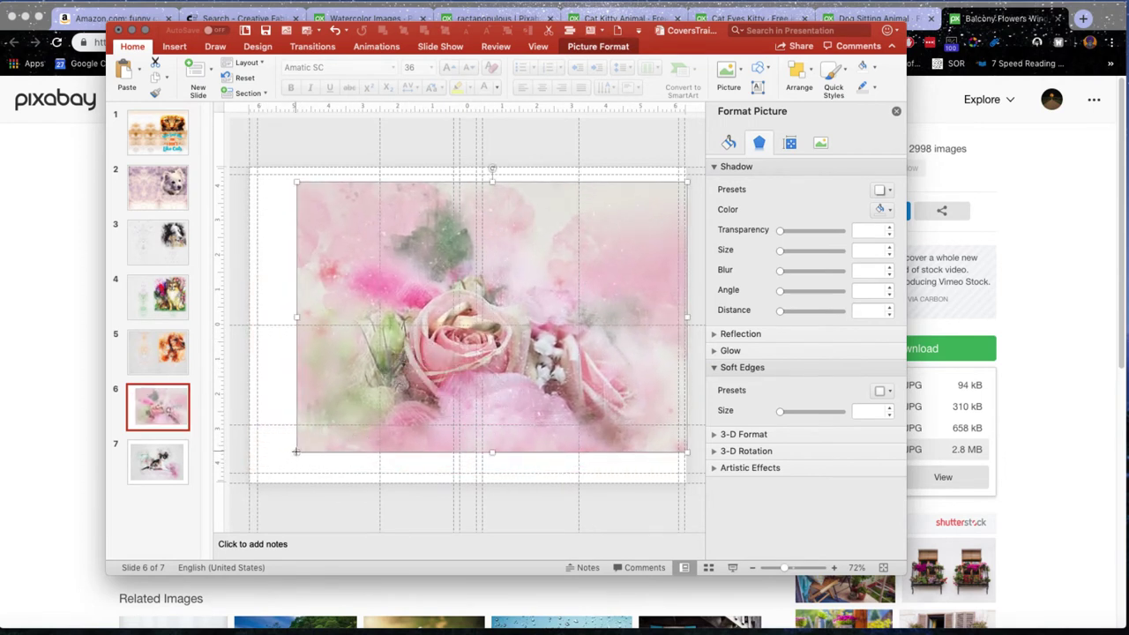
drag(294, 452, 263, 476)
drag(368, 370, 389, 361)
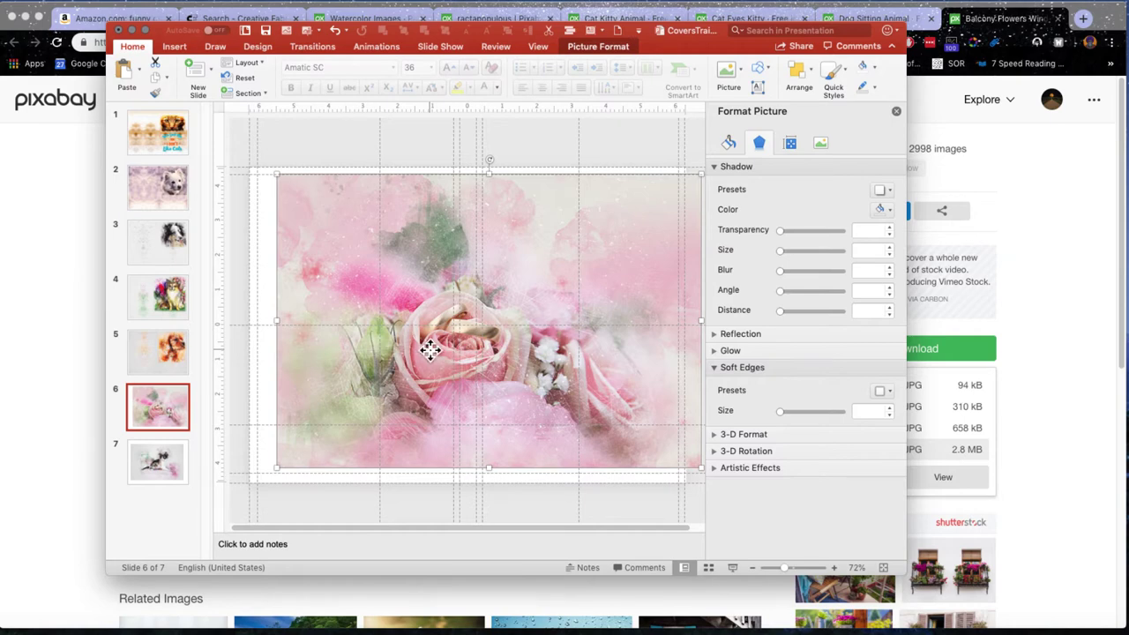
Step: Duplicate the rose picture on slide 6 and move the copy upward, clear of the original
right_click(430, 351)
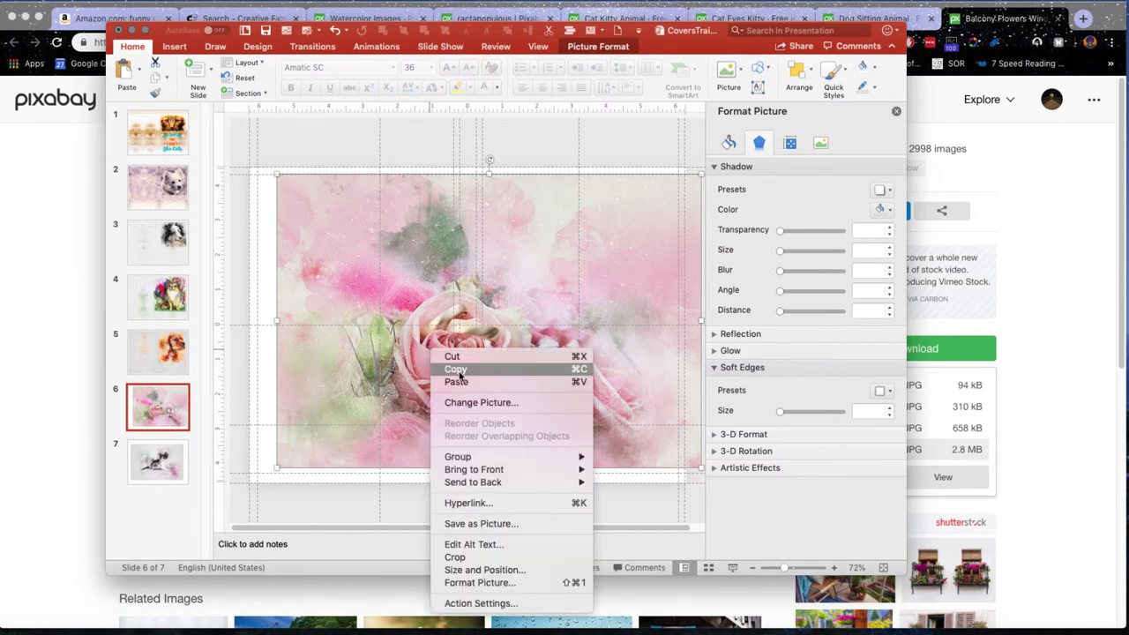
click(356, 364)
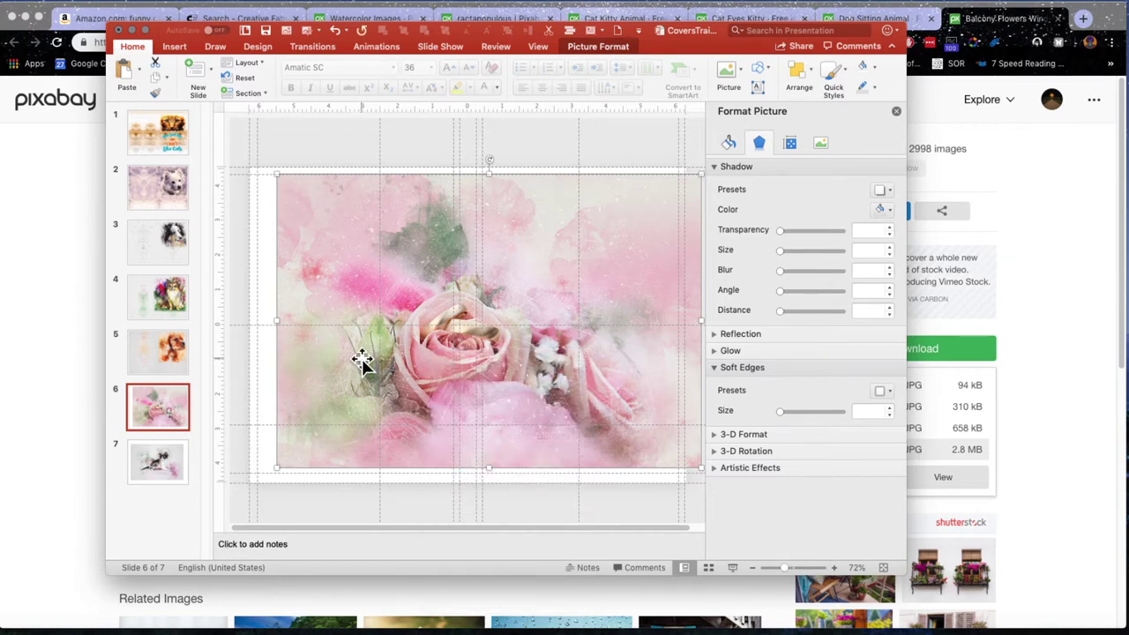
key(super+v)
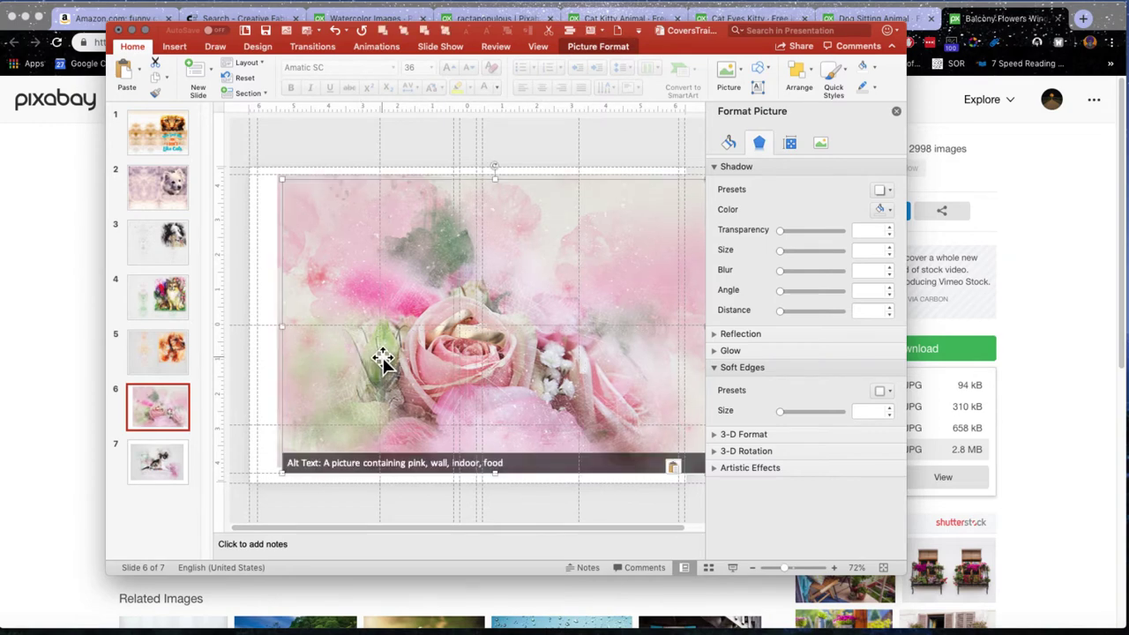
drag(381, 357, 402, 310)
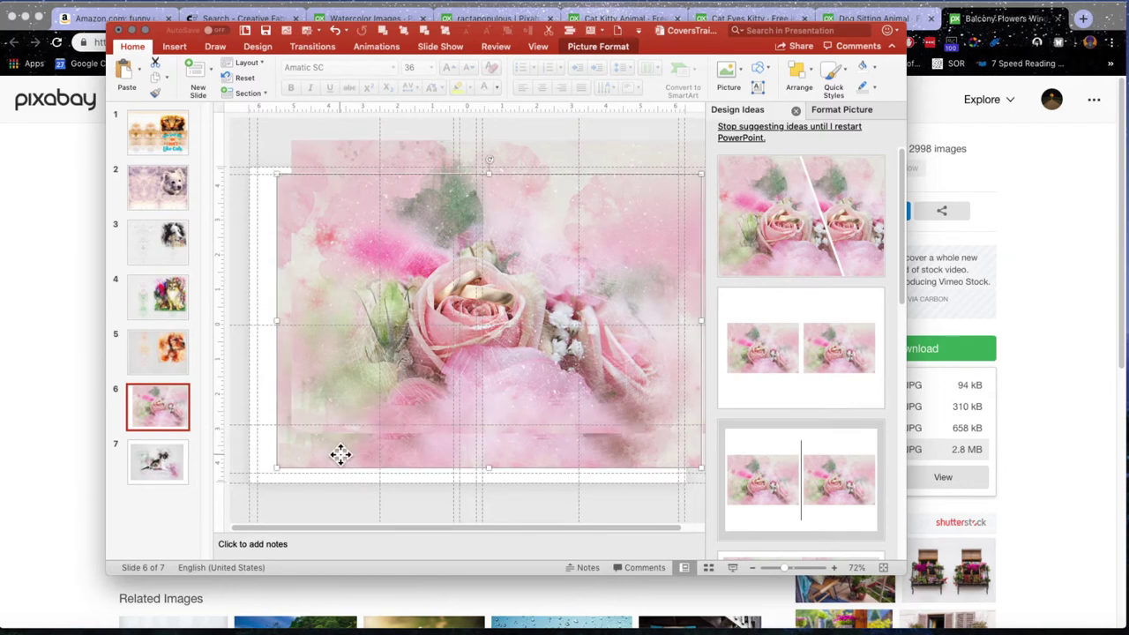
Step: Shrink the original rose picture over the front cover, then align the copy to the slide's upper-left corner at about 8.92" by 12.89"
drag(277, 469, 532, 376)
drag(479, 261, 456, 294)
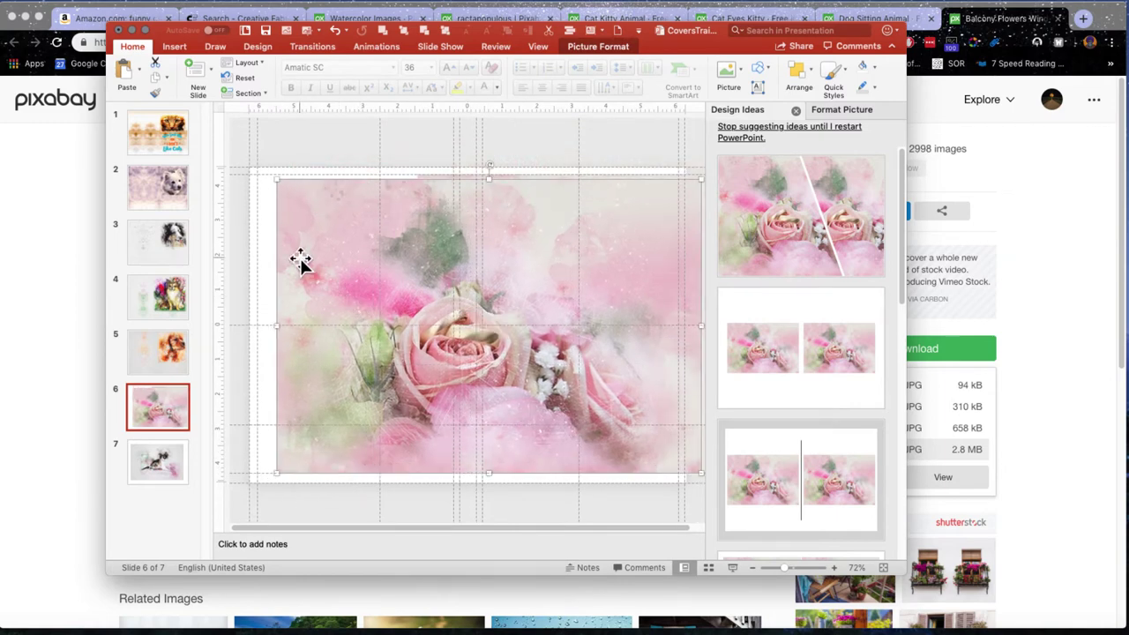
drag(298, 259, 268, 247)
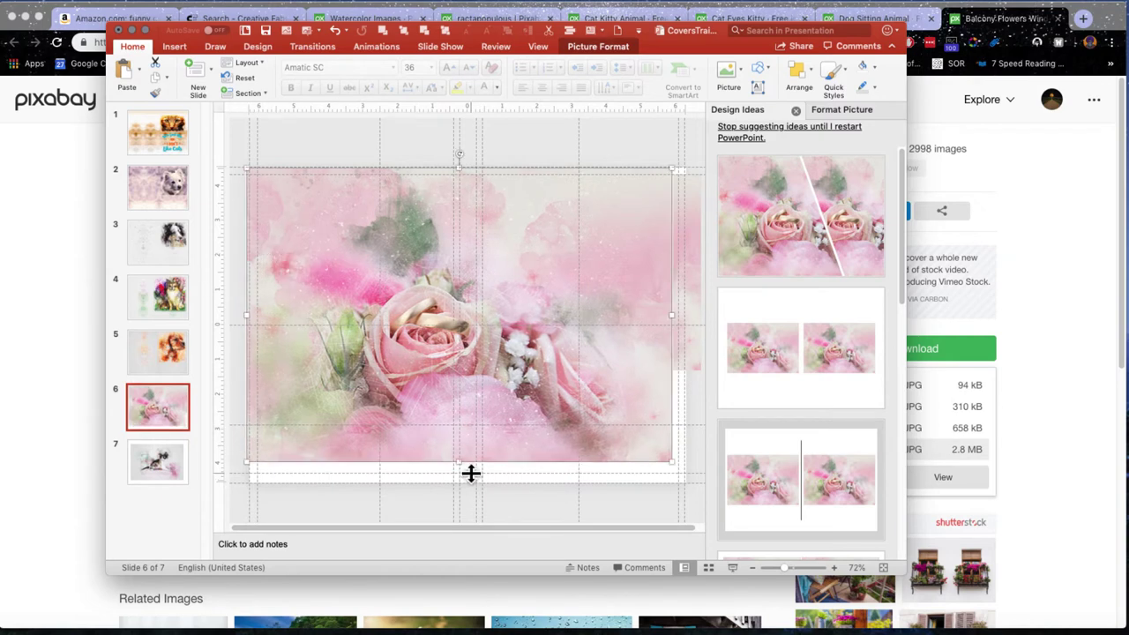
drag(672, 461, 686, 474)
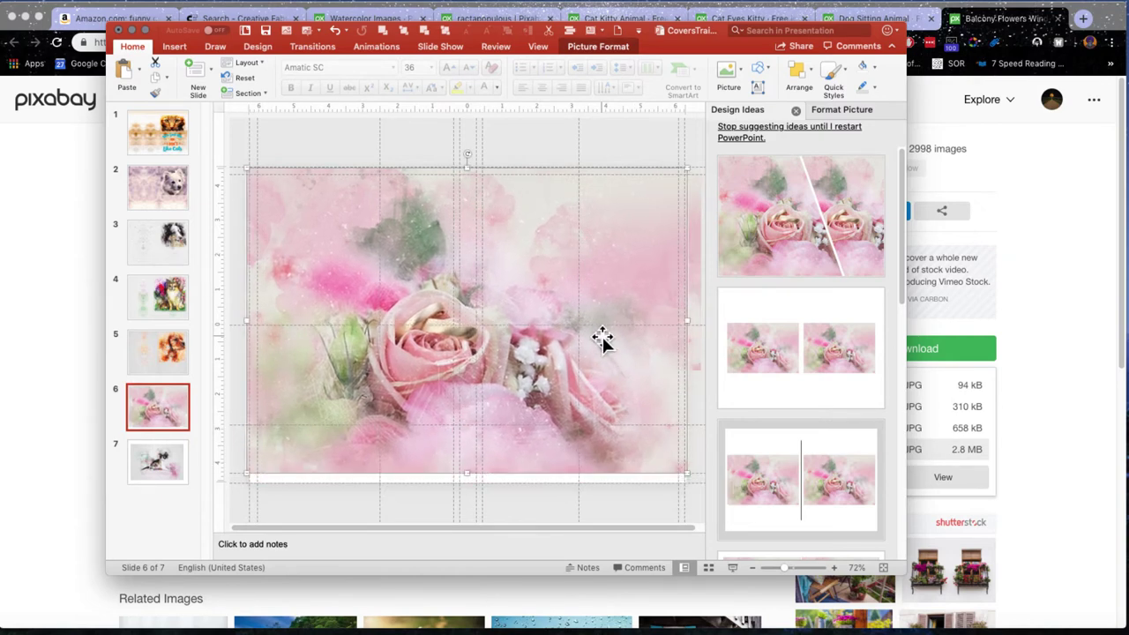
Step: Crop the large rose copy to a narrow strip along its left edge and stretch it to the slide's full height, about 9.23" by 1.72"
click(596, 48)
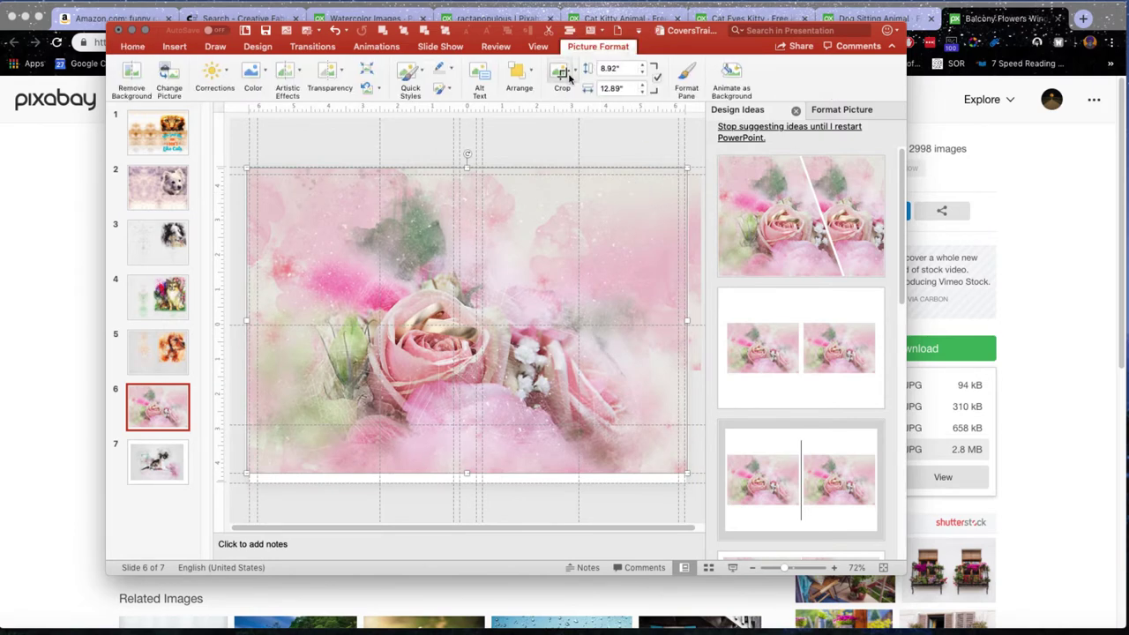
click(574, 74)
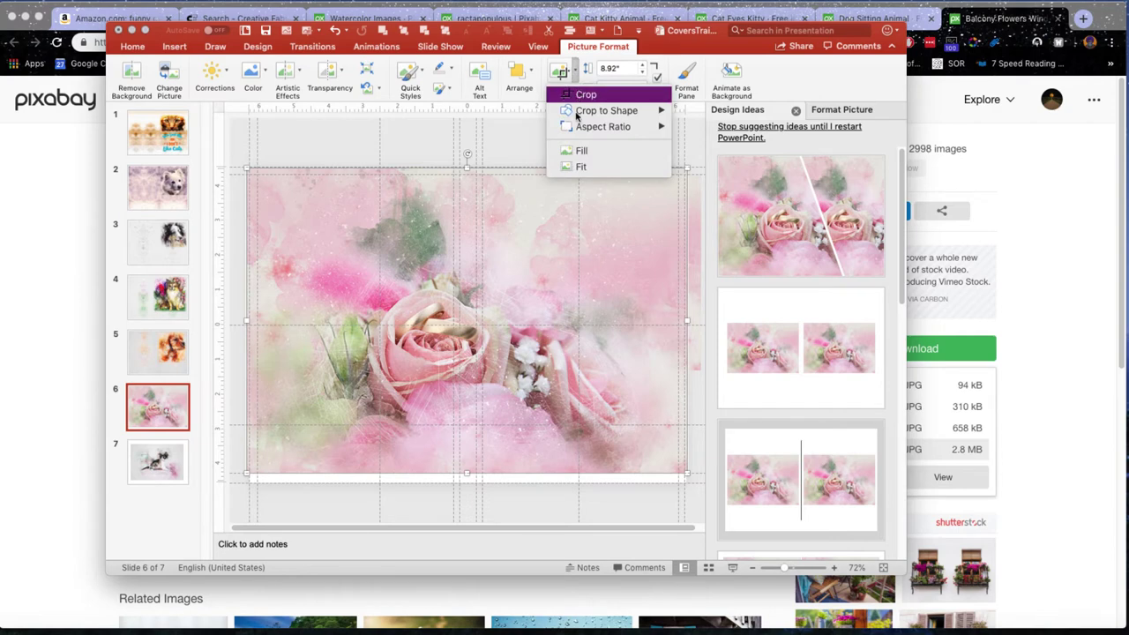
click(582, 94)
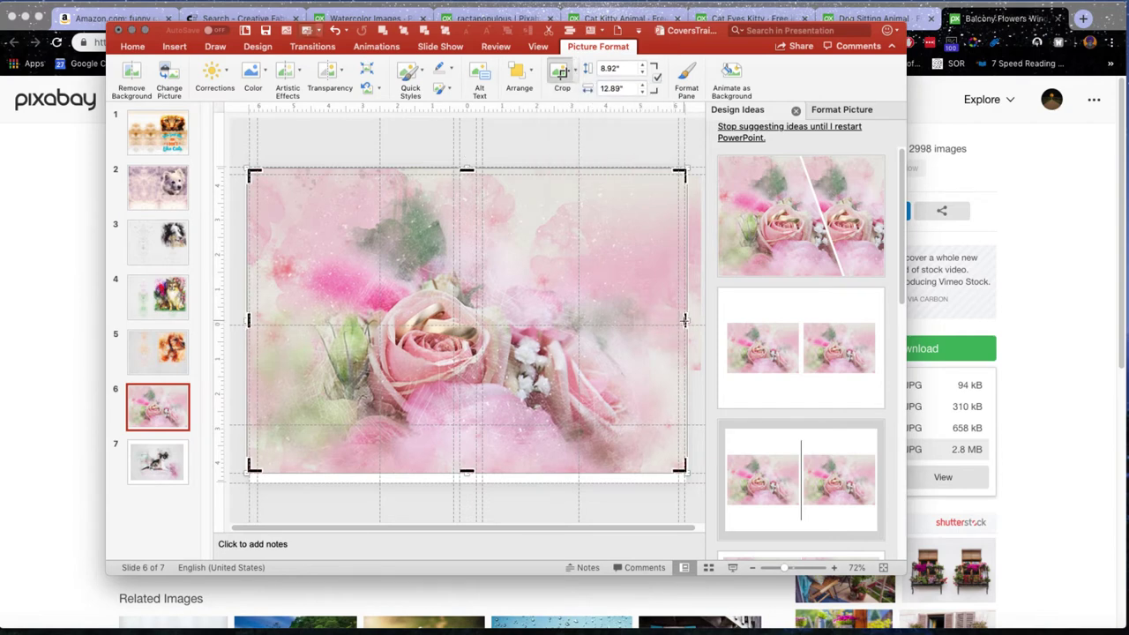
drag(682, 321, 682, 359)
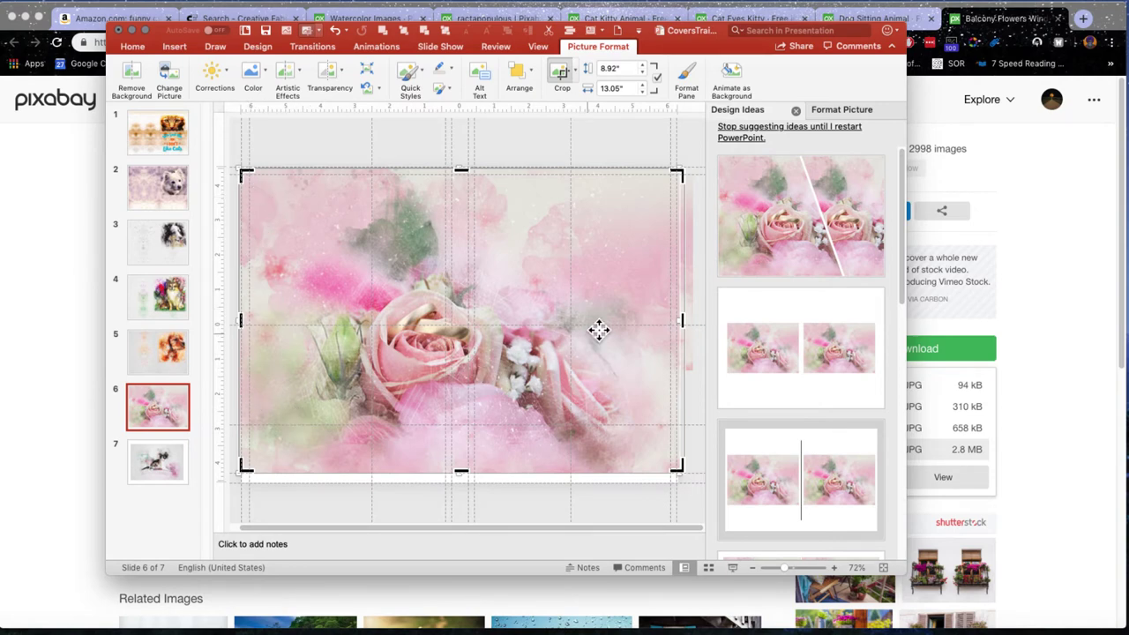
drag(682, 320, 298, 345)
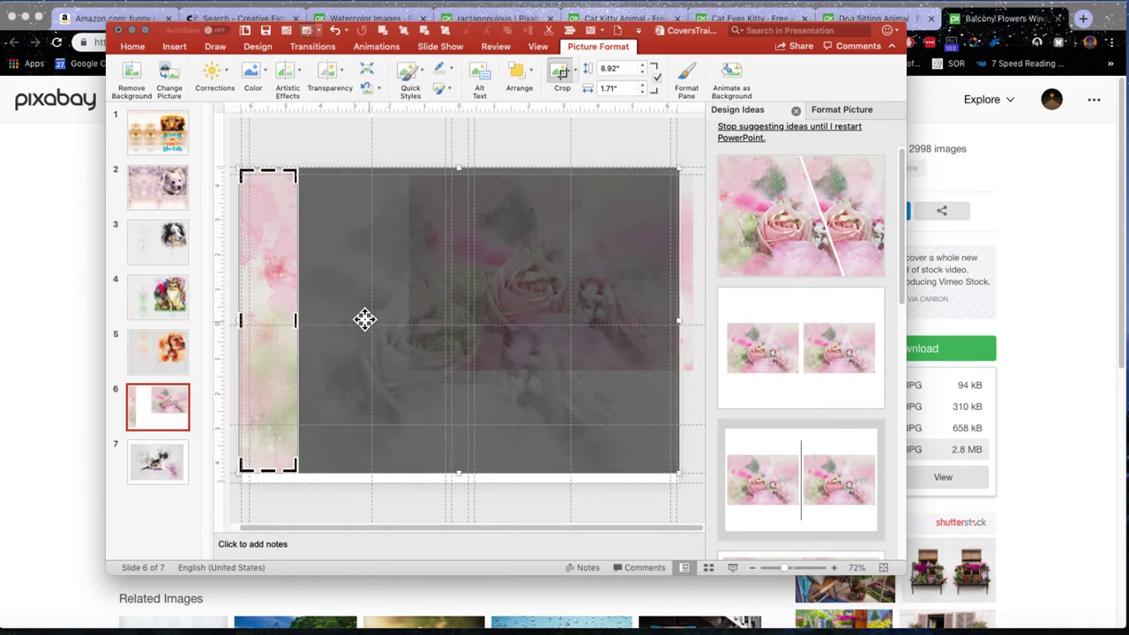
click(370, 143)
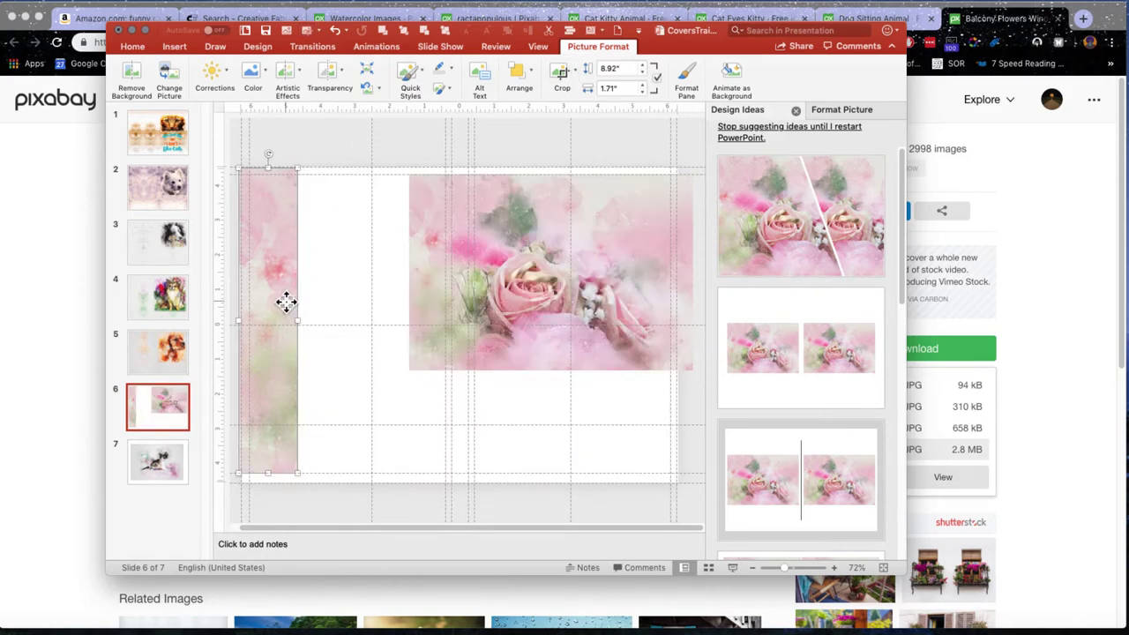
mouse_move(287, 303)
mouse_down()
mouse_move(302, 313)
mouse_move(289, 302)
mouse_up()
drag(300, 475, 271, 482)
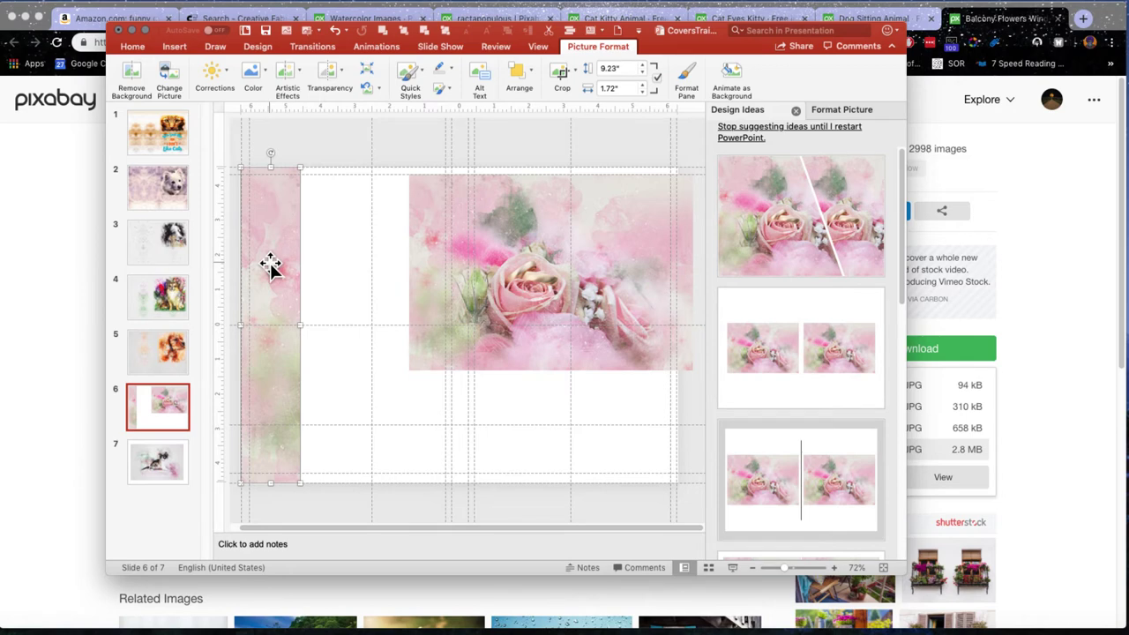
Step: Duplicate the narrow background strip and place the copy to its right, about 3.82" from the slide's left edge
right_click(270, 263)
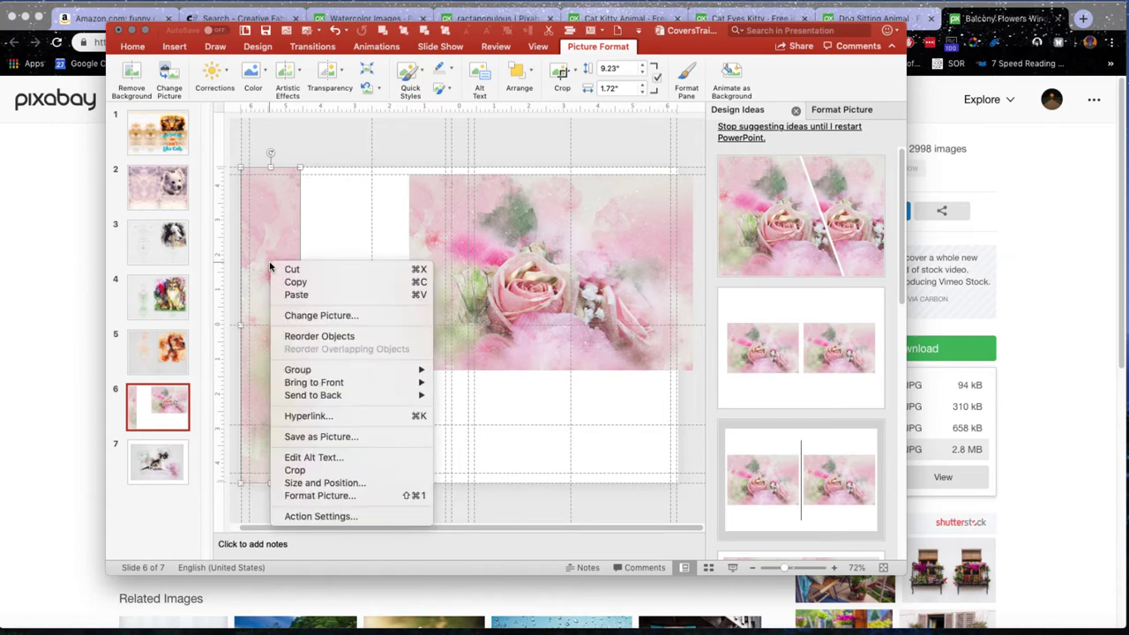
click(294, 283)
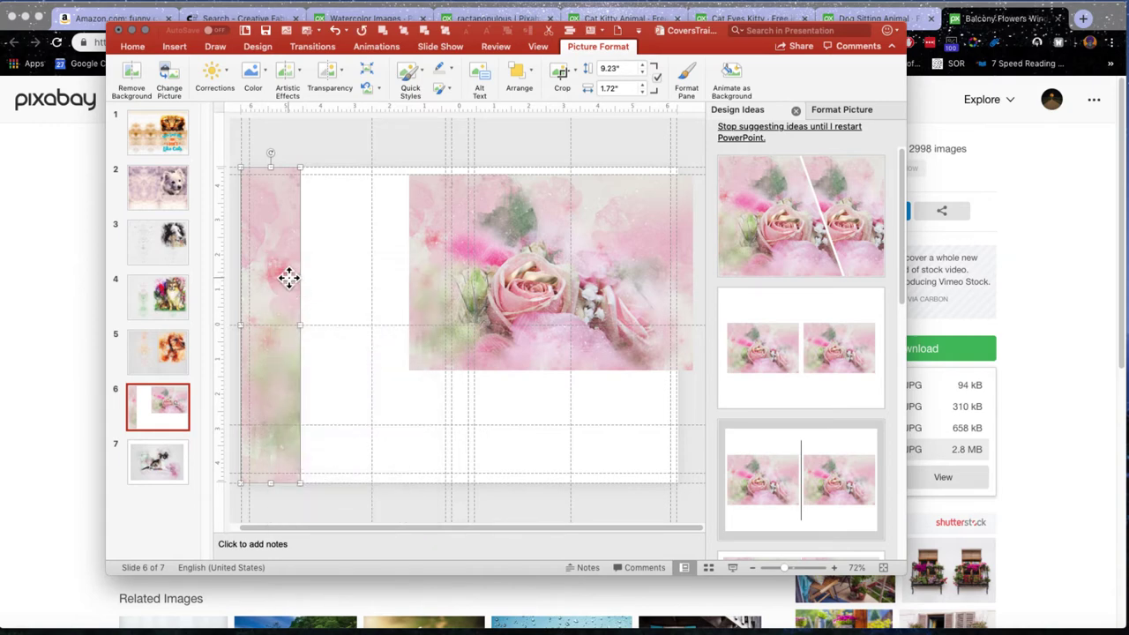
right_click(290, 277)
click(320, 309)
drag(282, 282, 404, 279)
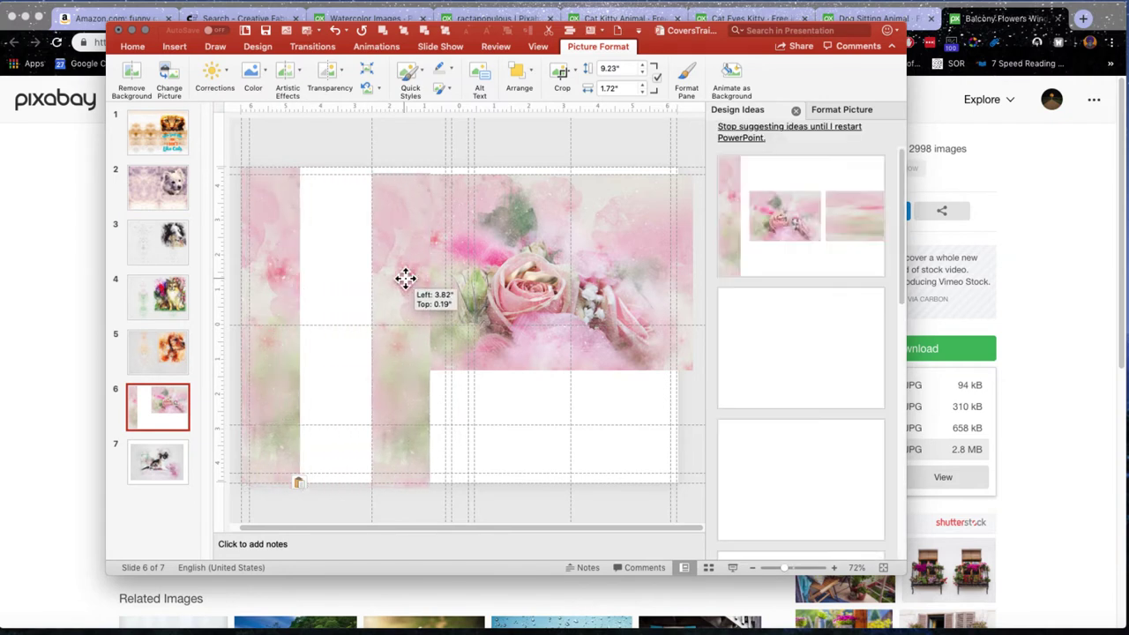
Step: Widen the strip at the slide's left edge to about 2.48" and delete the narrow duplicate
click(280, 304)
drag(302, 324, 325, 325)
drag(393, 309, 385, 310)
key(BackSpace)
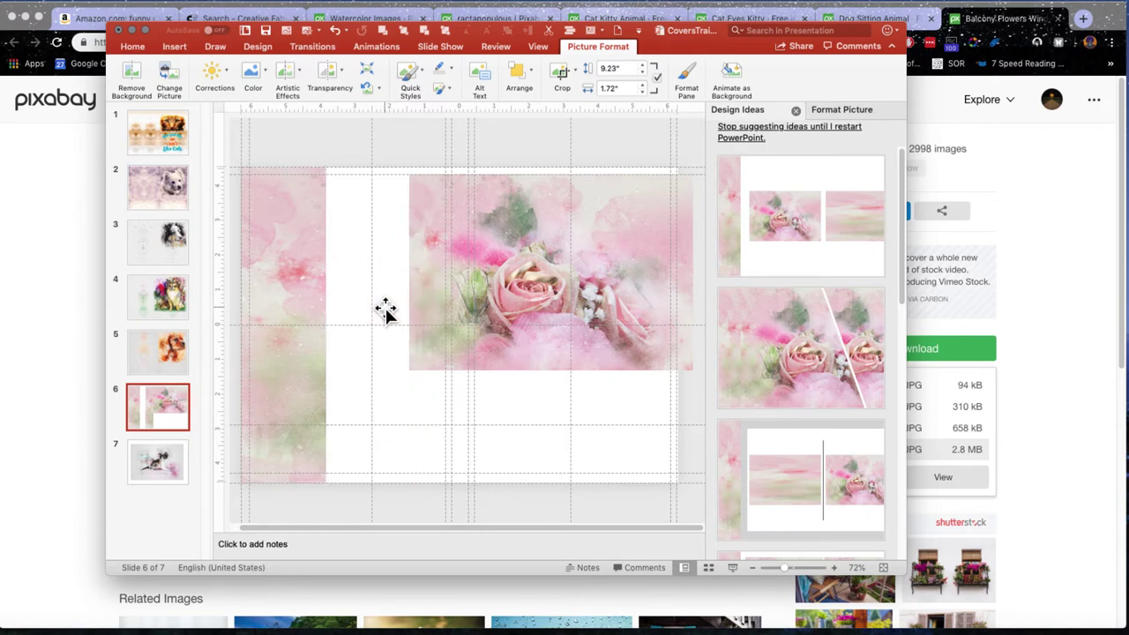
Step: Duplicate the widened background strip and place the copy a short gap to the right of the original
click(290, 319)
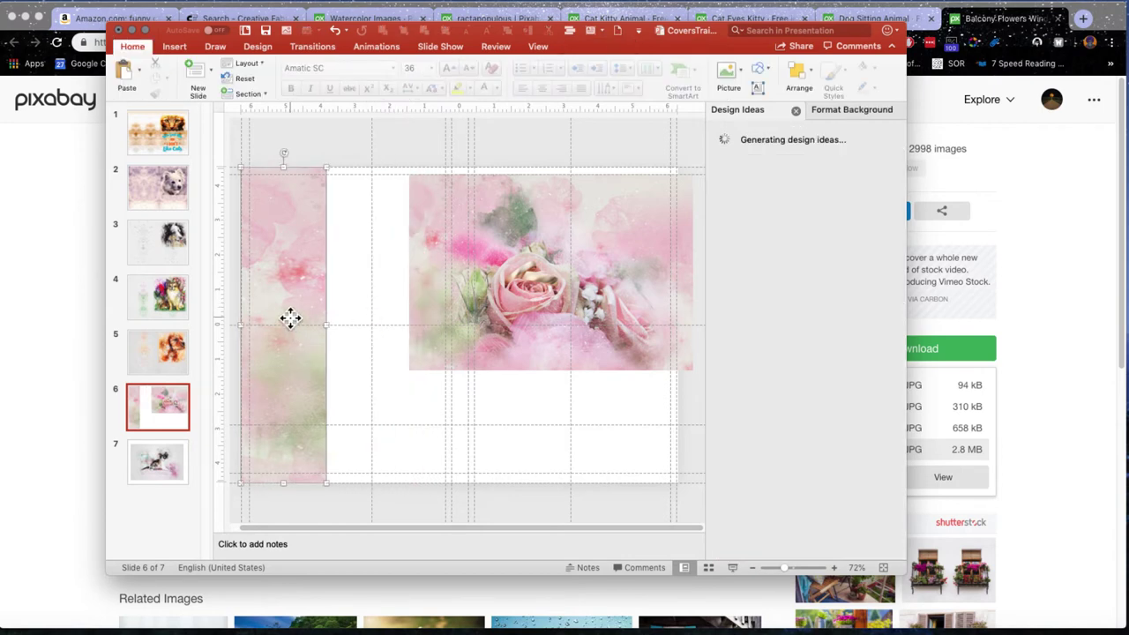
right_click(287, 279)
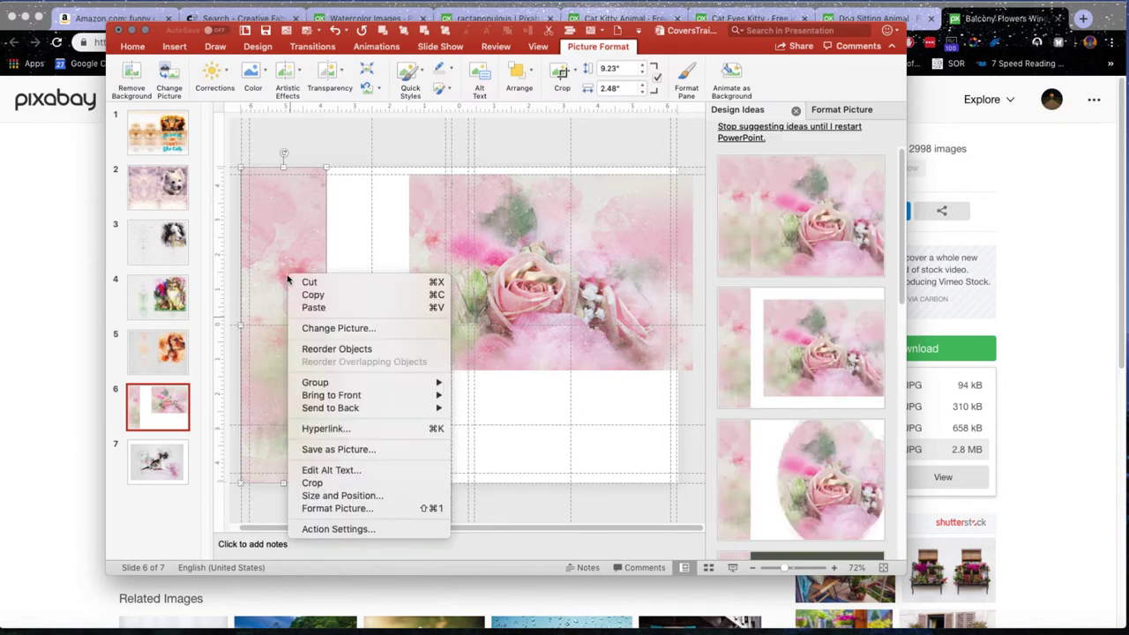
click(323, 300)
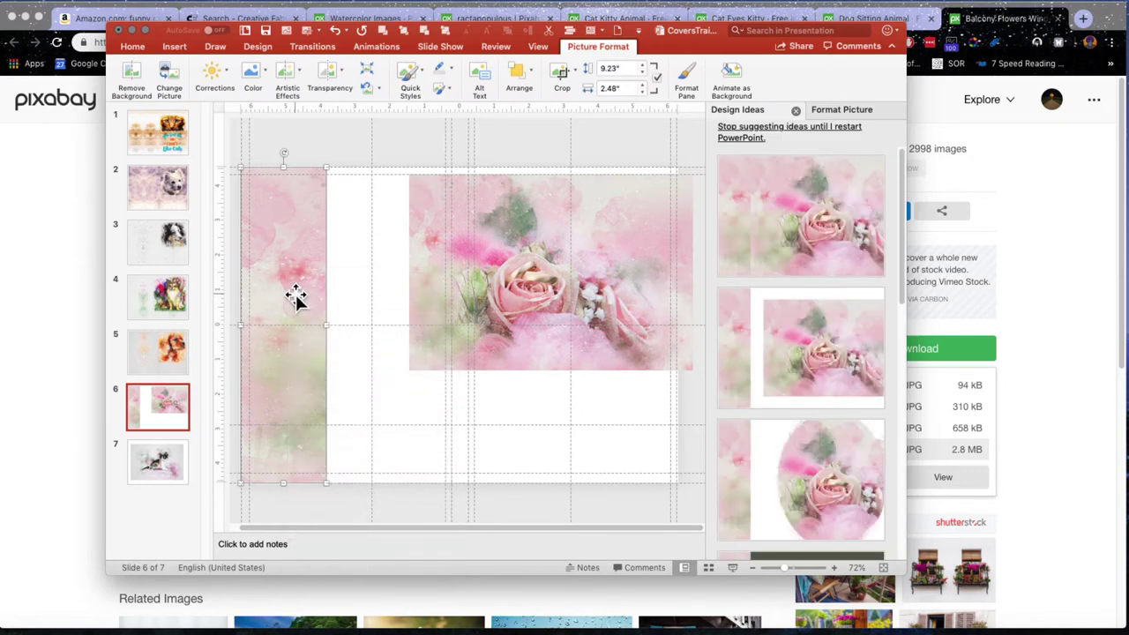
right_click(296, 295)
key(super+v)
drag(298, 292, 355, 315)
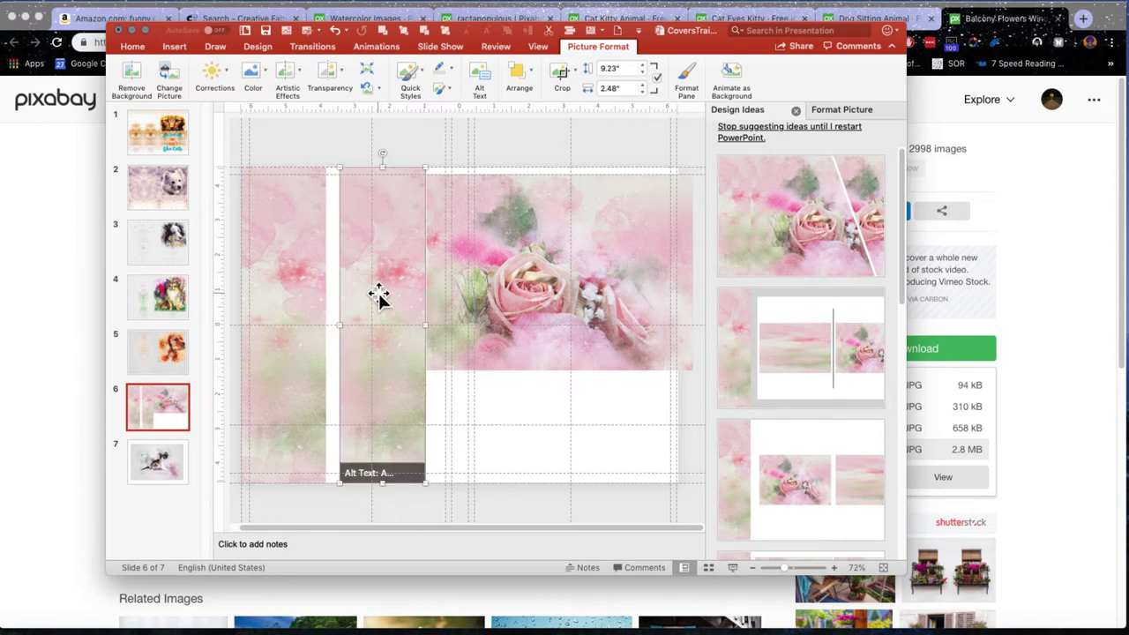
Step: Flip the duplicated background strip horizontally and move it flush against the original strip's inner edge
click(533, 79)
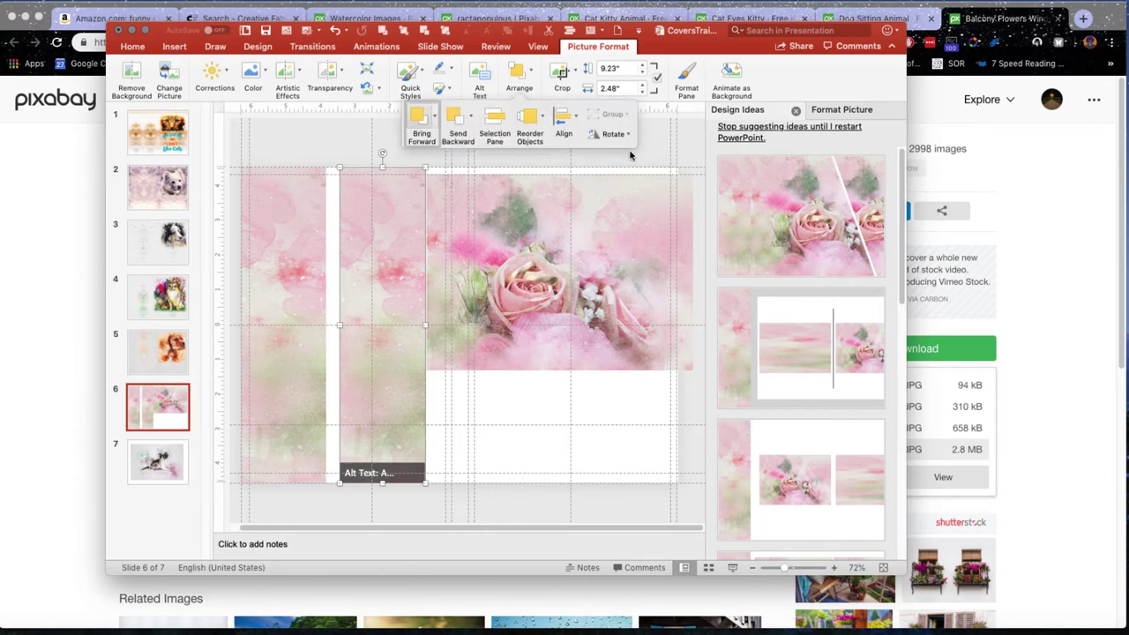
click(613, 134)
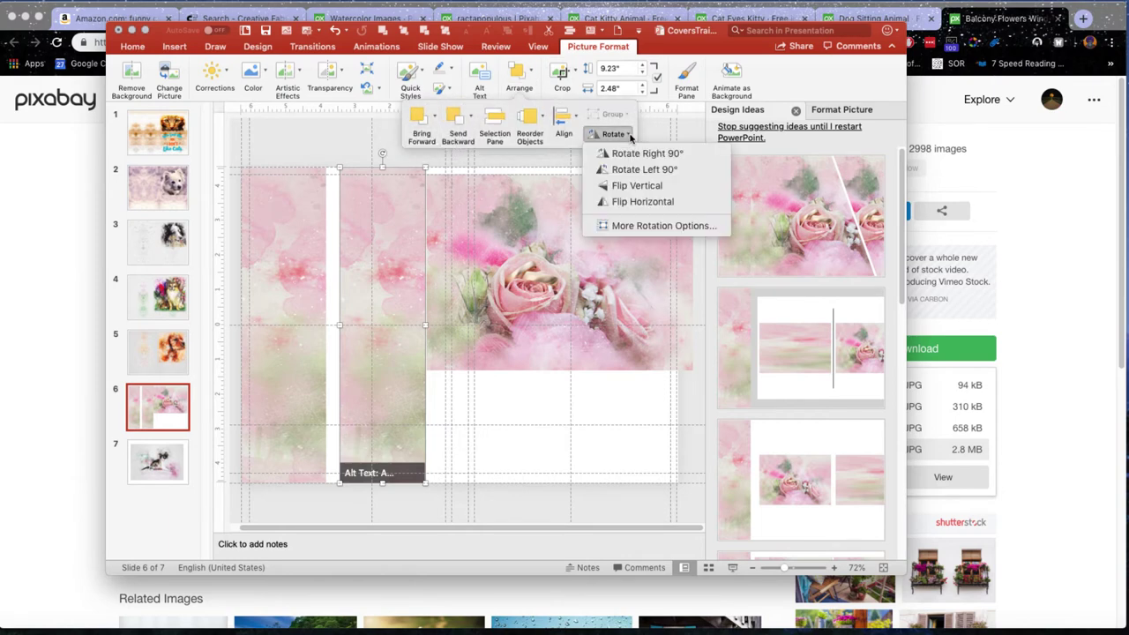
click(629, 202)
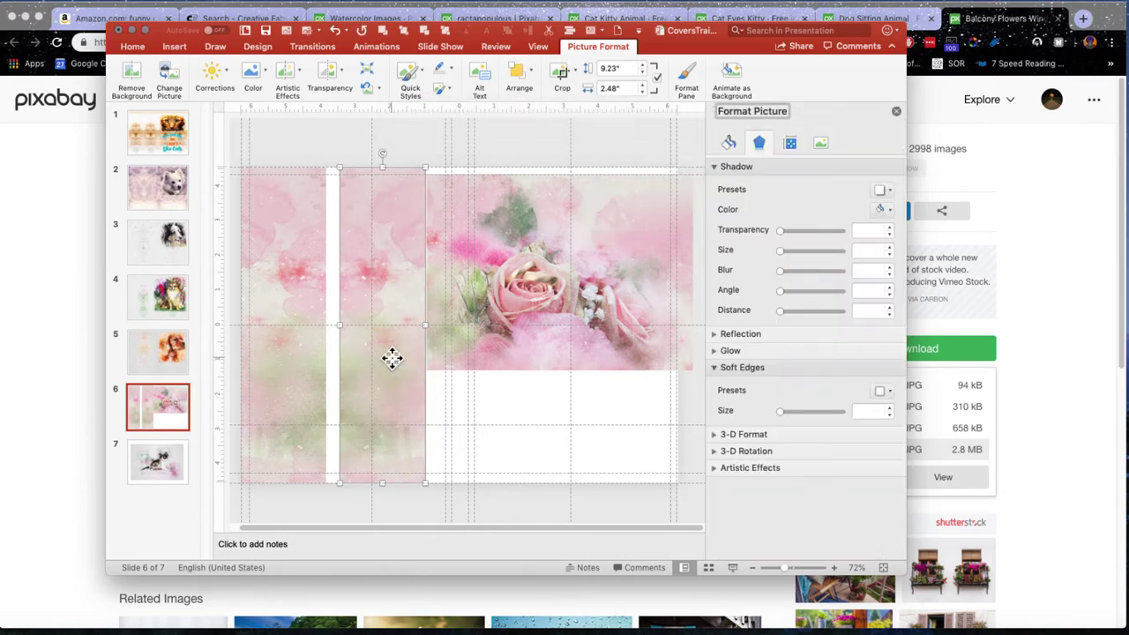
drag(392, 357, 377, 359)
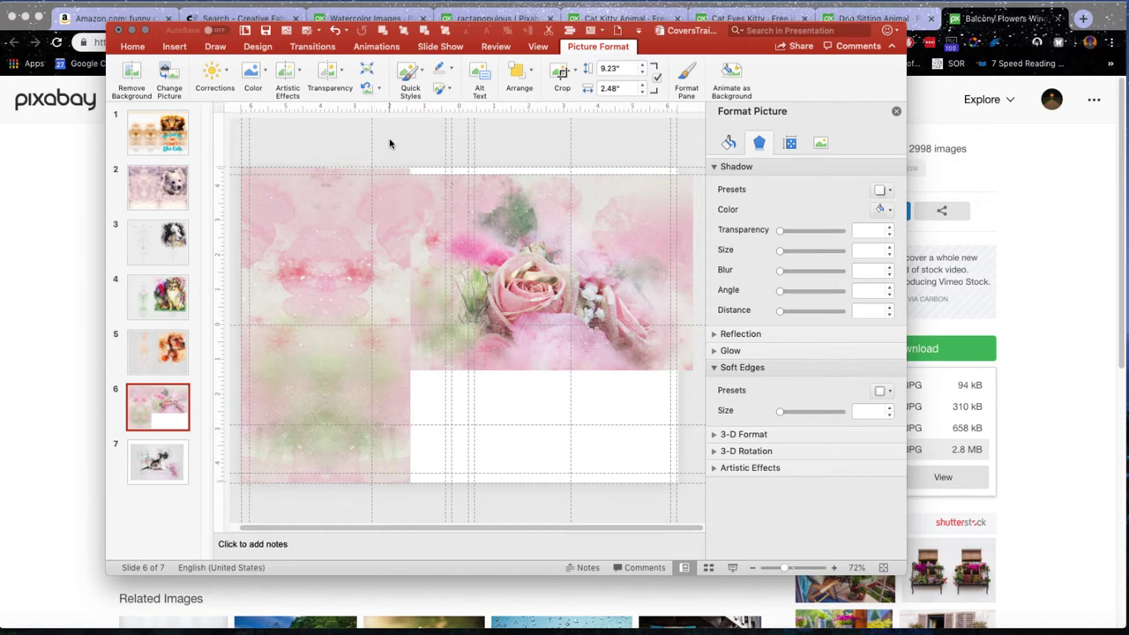
Step: Stretch the mirrored strip upward to the slide's top edge, making it about 9.27" tall
click(355, 179)
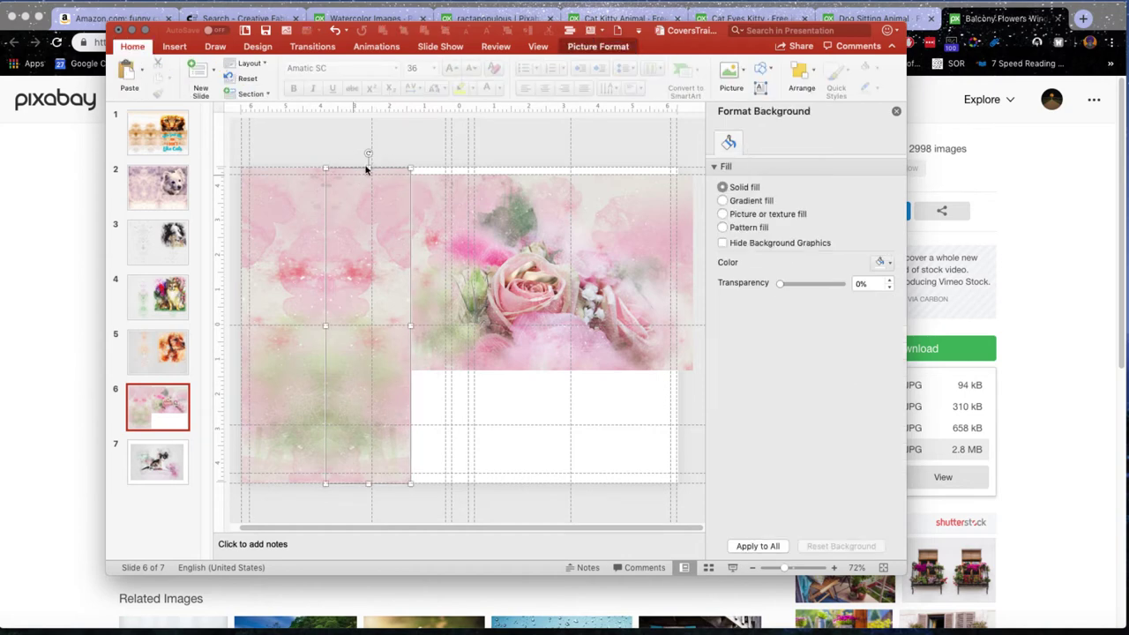
click(367, 169)
drag(368, 165, 369, 165)
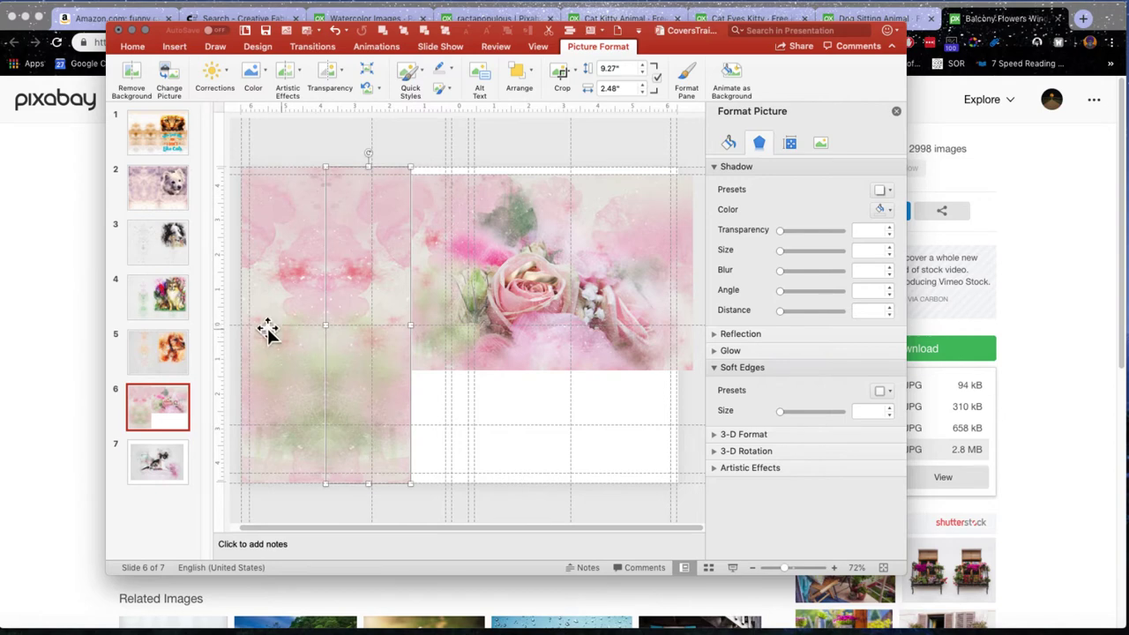
click(330, 138)
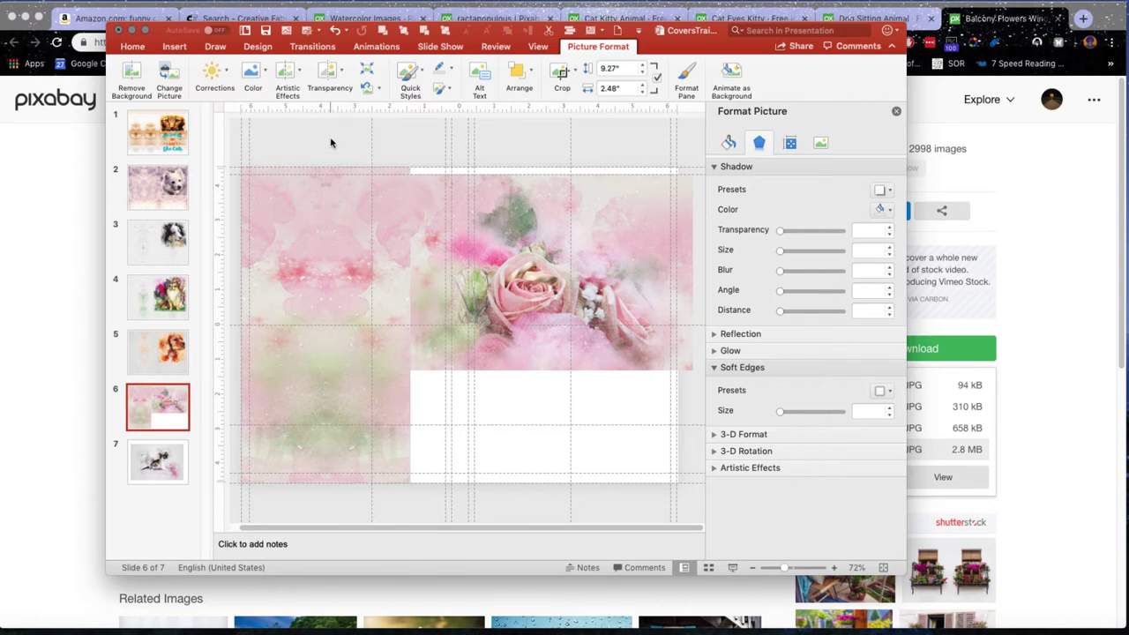
Step: Group the two mirrored background strips and widen the group to about 6.4" to cover the slide's back-cover half
click(295, 348)
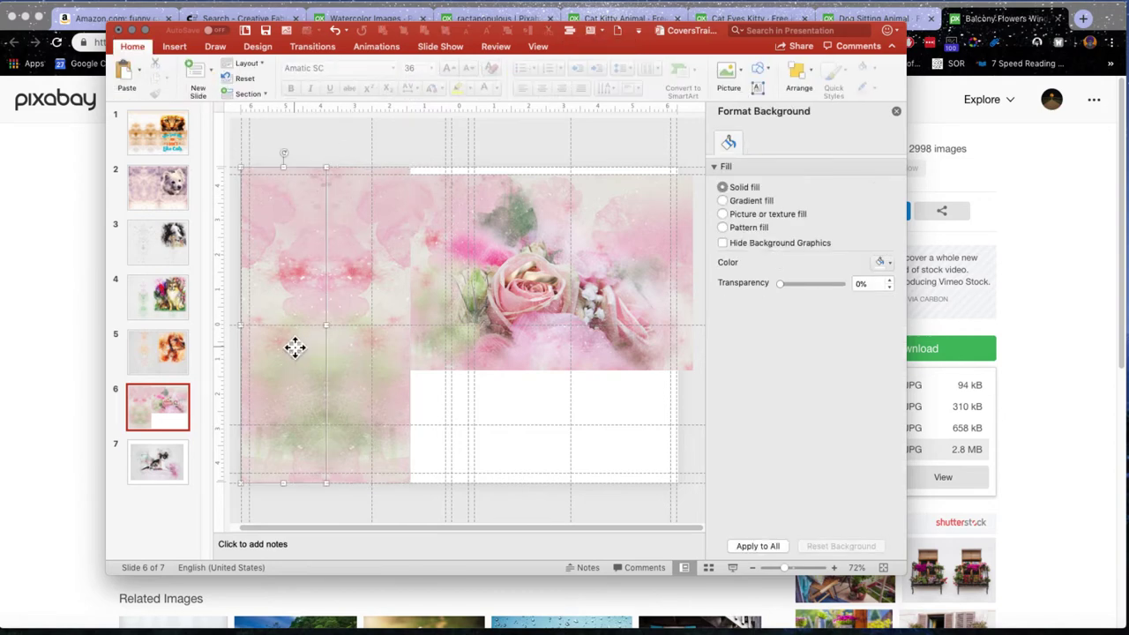
shift+click(350, 348)
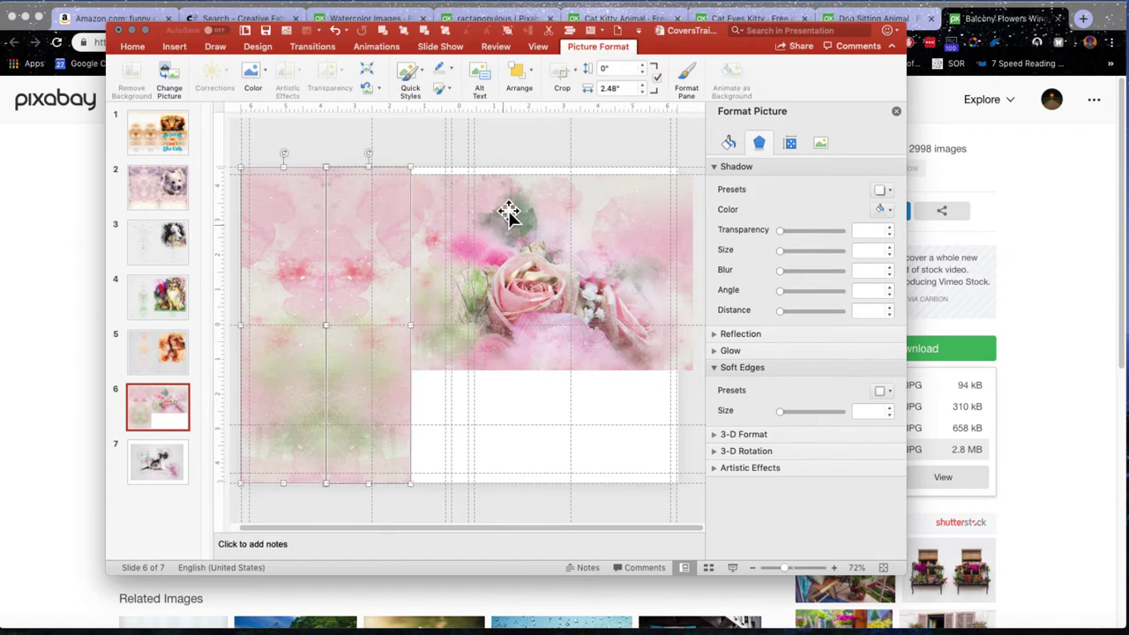
click(528, 77)
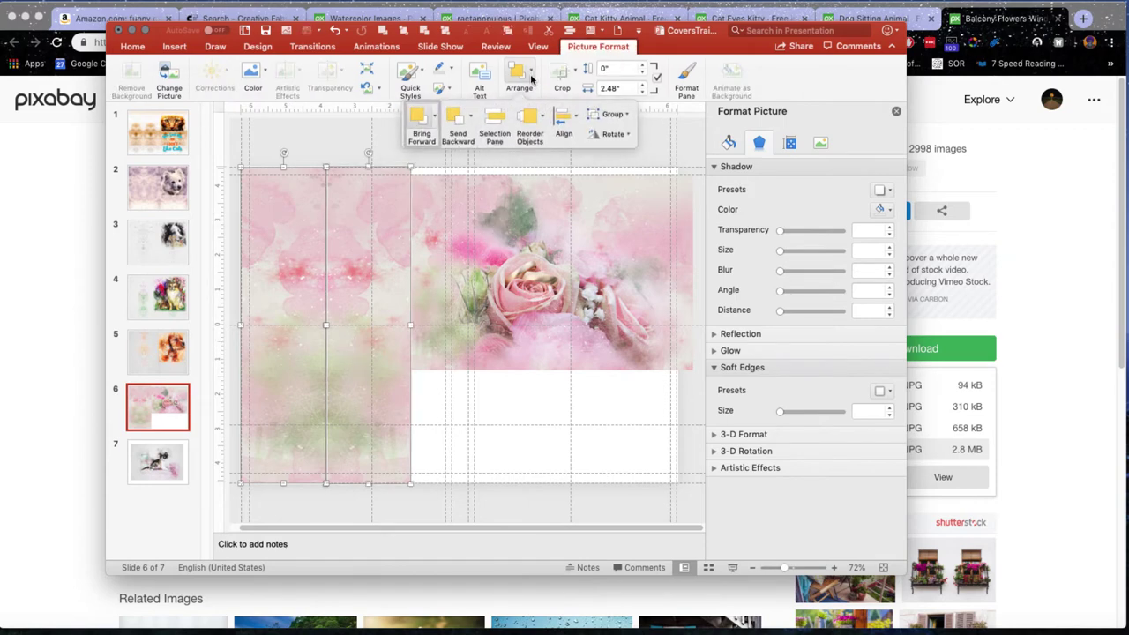
click(613, 114)
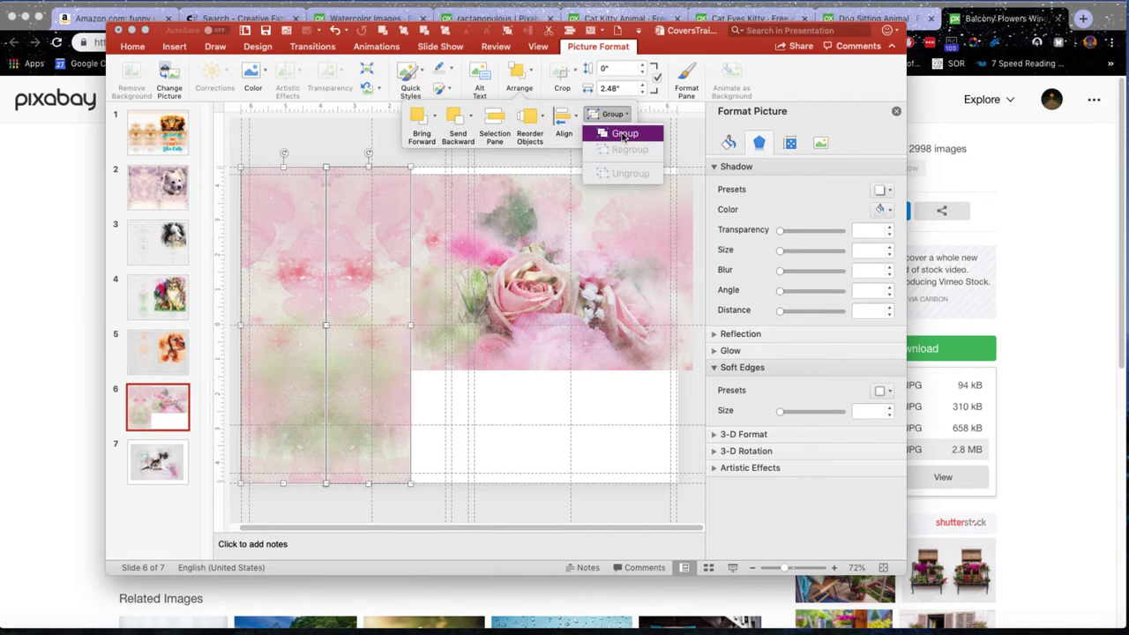
click(622, 132)
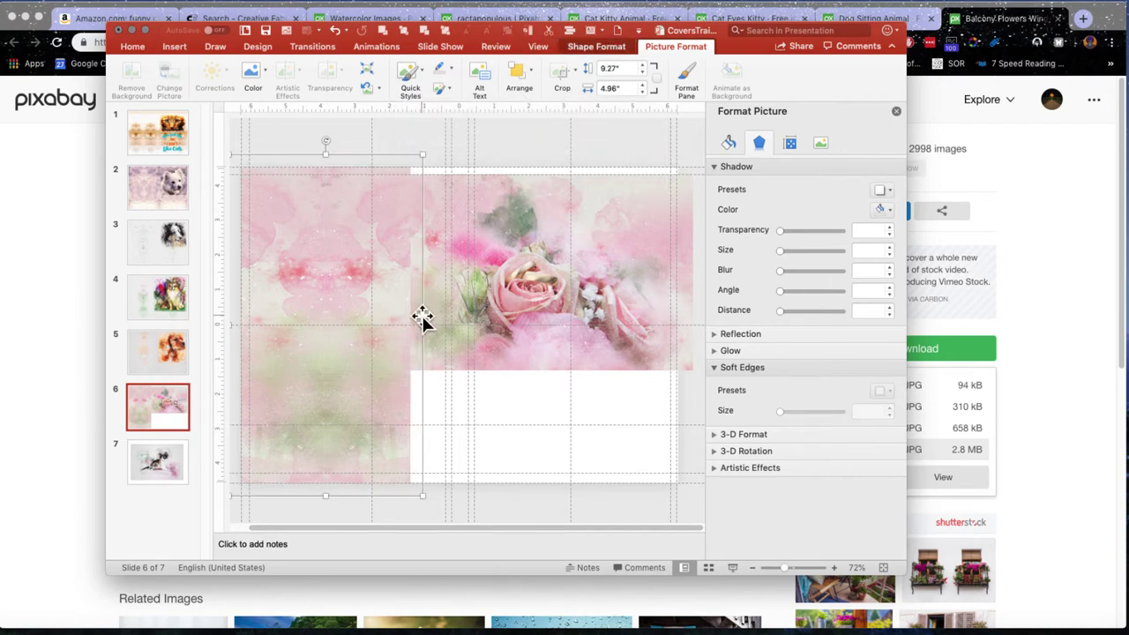
drag(422, 326, 458, 327)
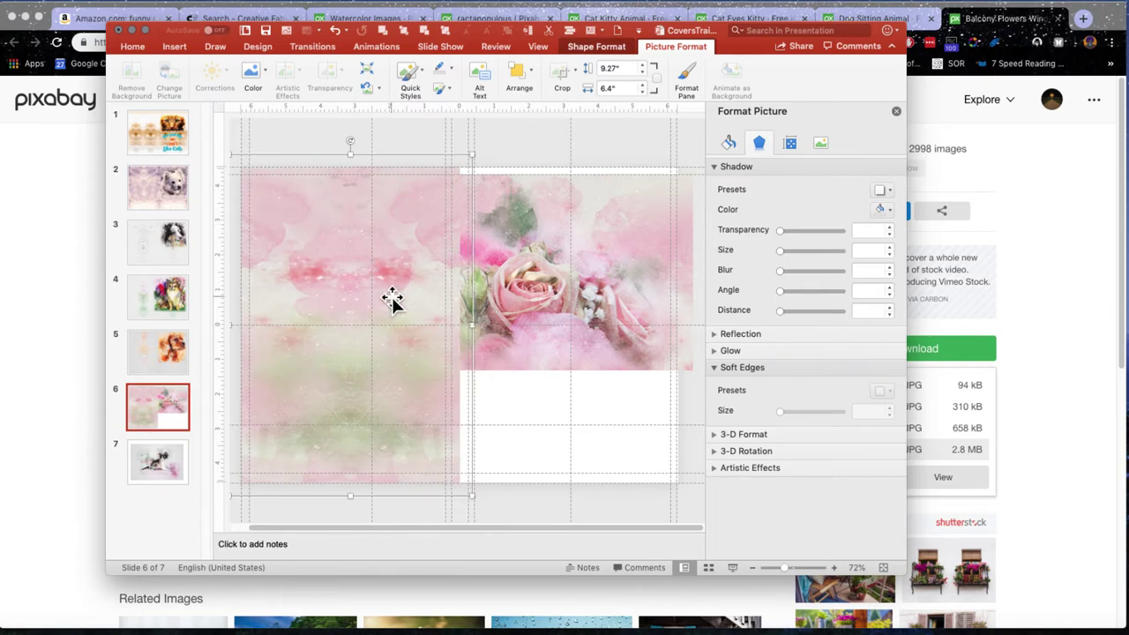
Step: Duplicate the background group onto the front-cover half of the slide and group both halves together
drag(392, 300, 598, 306)
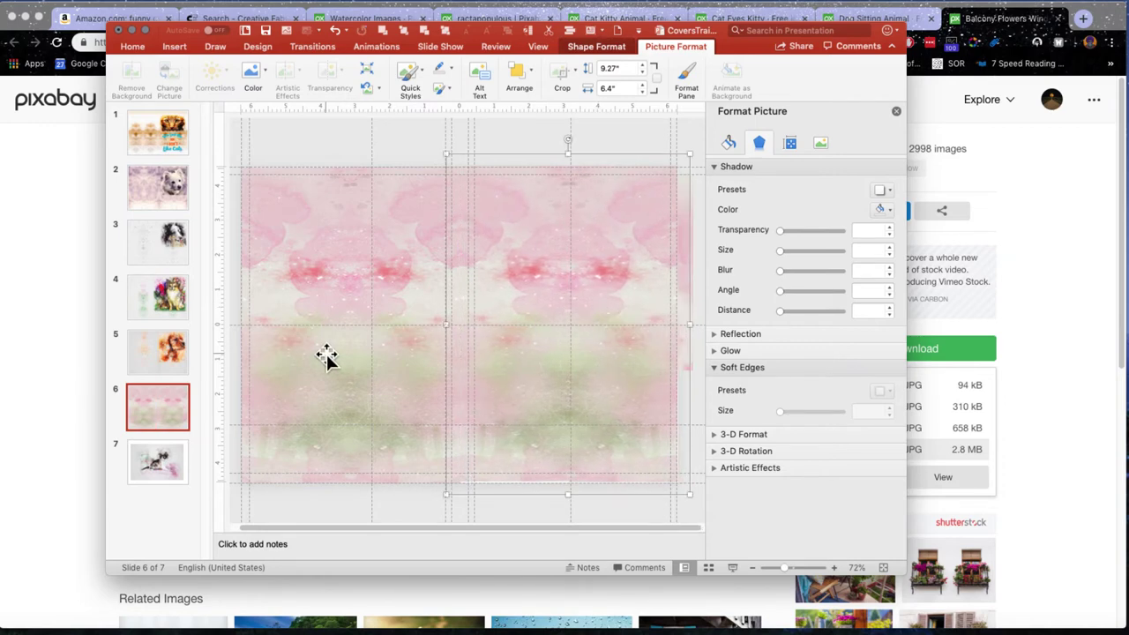
shift+click(327, 356)
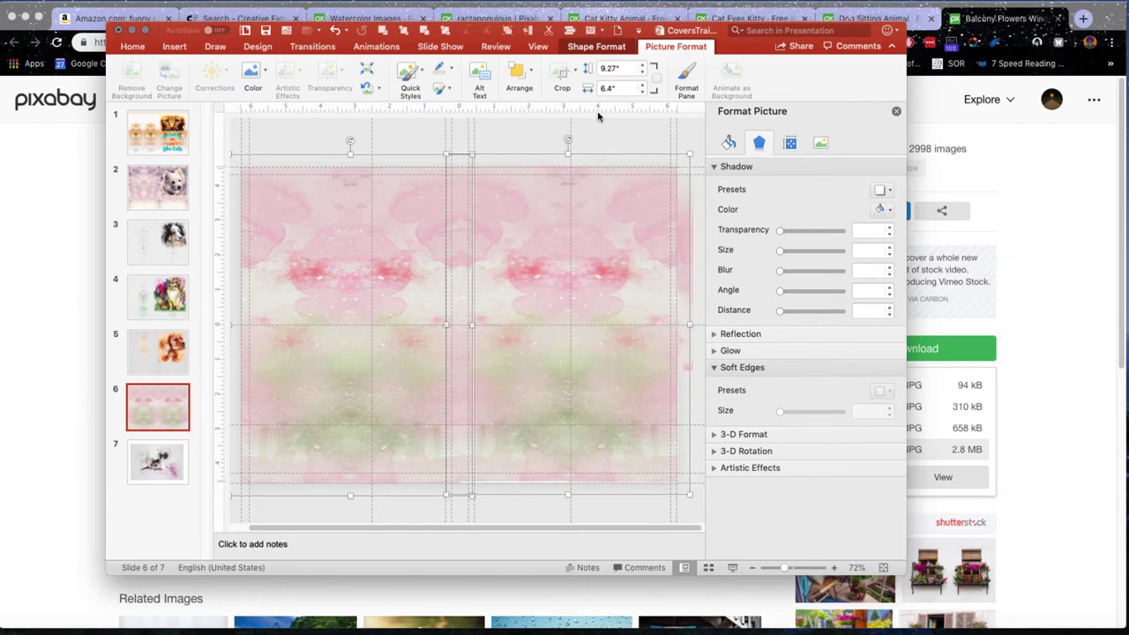
click(526, 79)
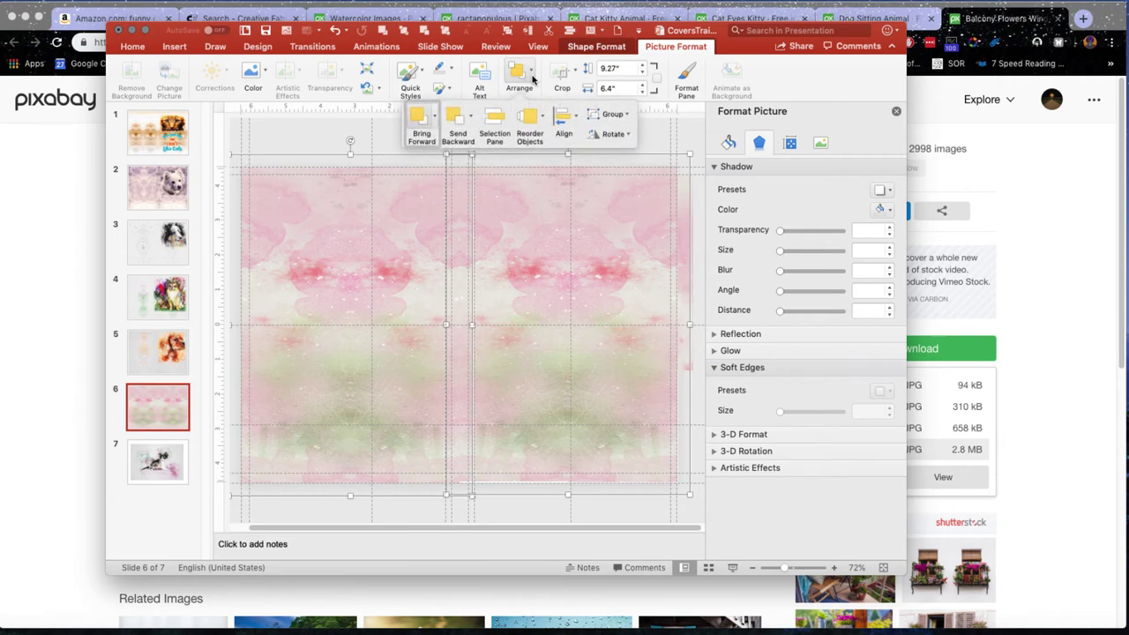
click(627, 116)
click(625, 133)
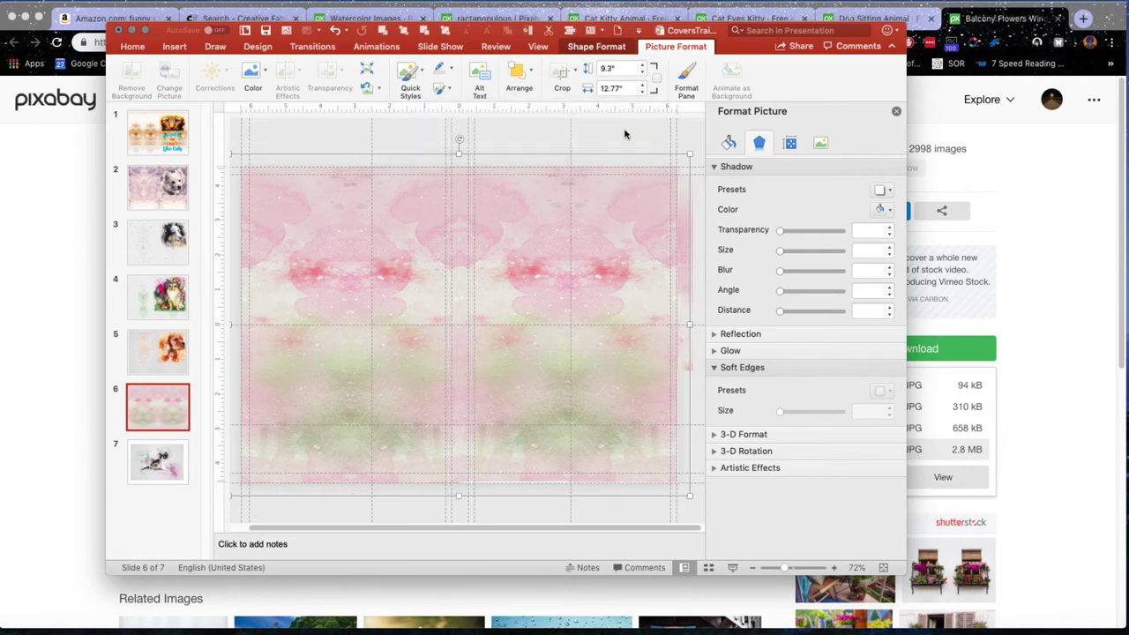
Step: Stretch the shorter strip in the front-cover half down to the slide's lower edge to close the white gap
click(621, 474)
click(543, 483)
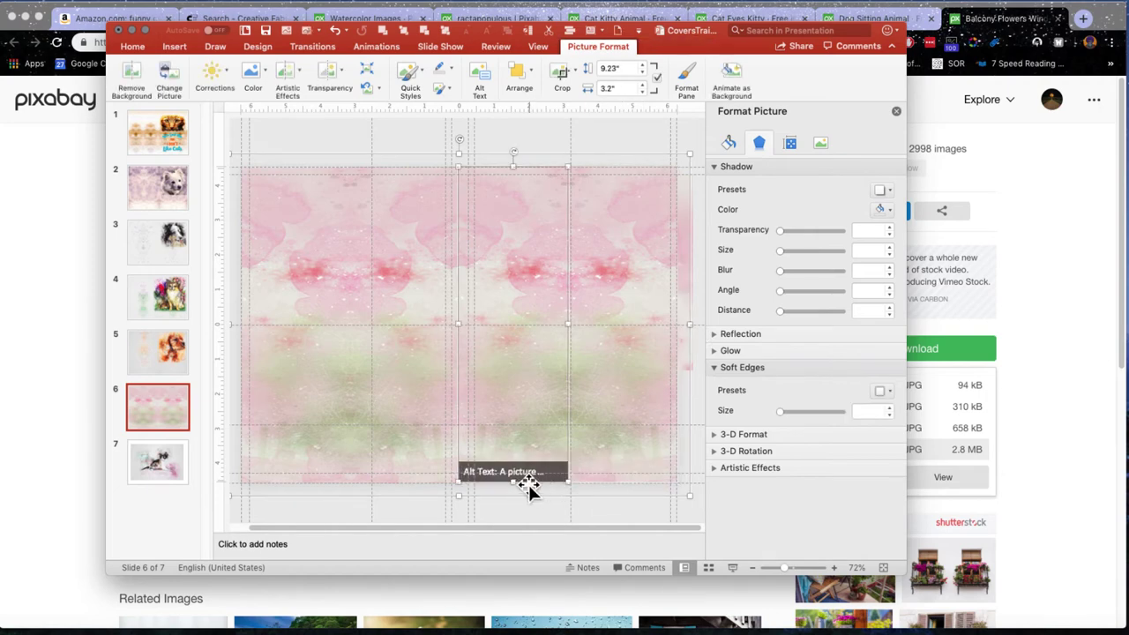
click(512, 482)
click(612, 468)
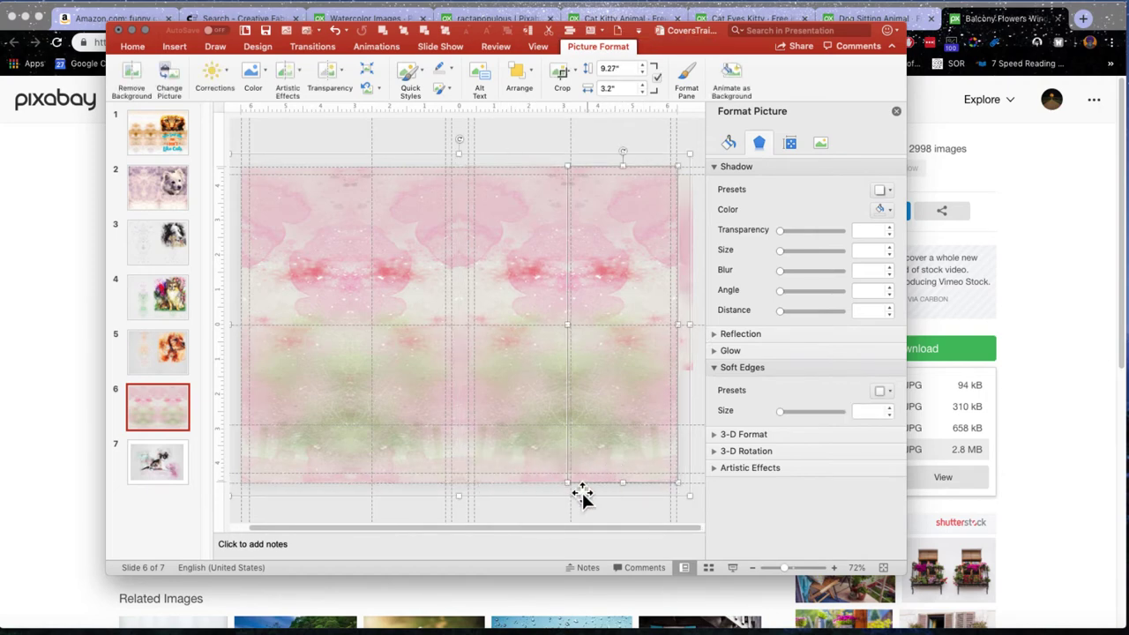
click(509, 135)
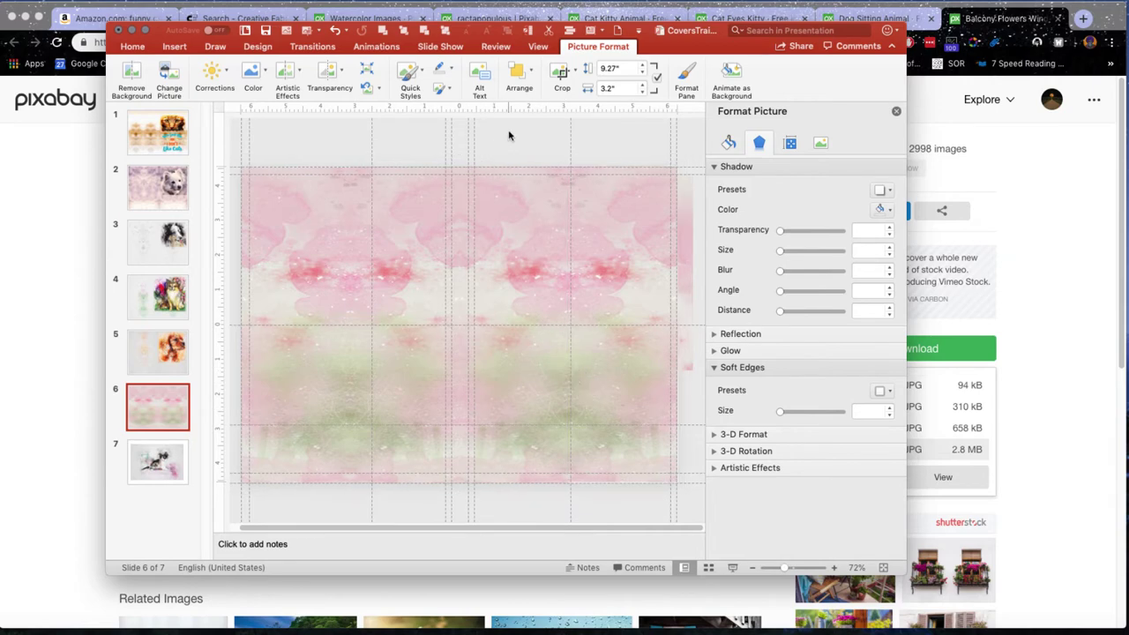
Step: Bring the rose picture hidden behind the background to the front
click(684, 297)
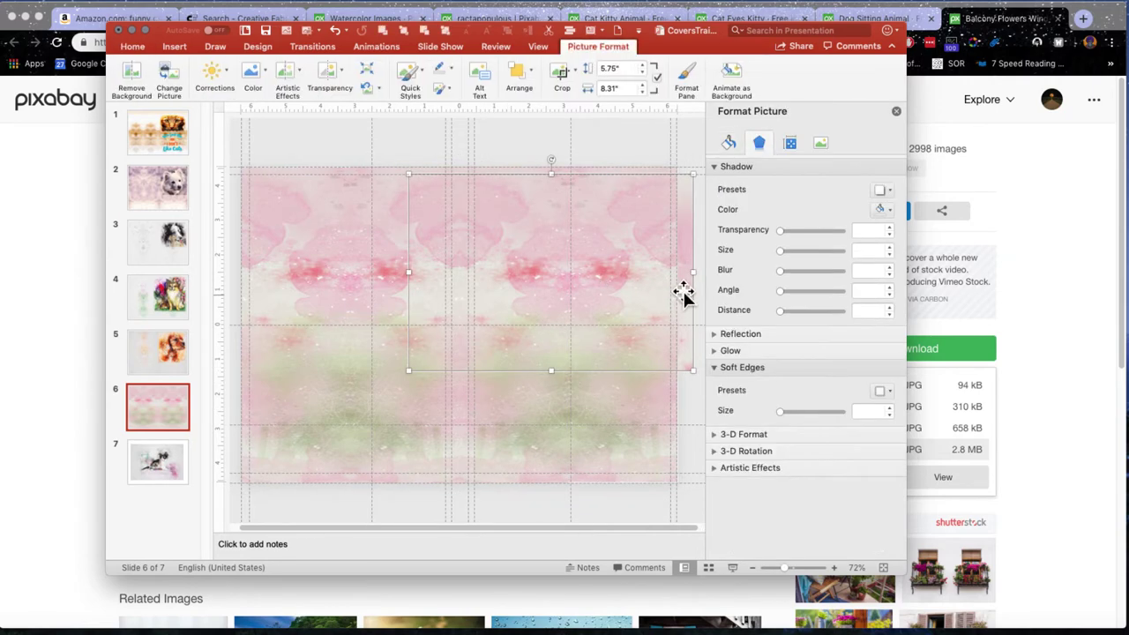
click(525, 77)
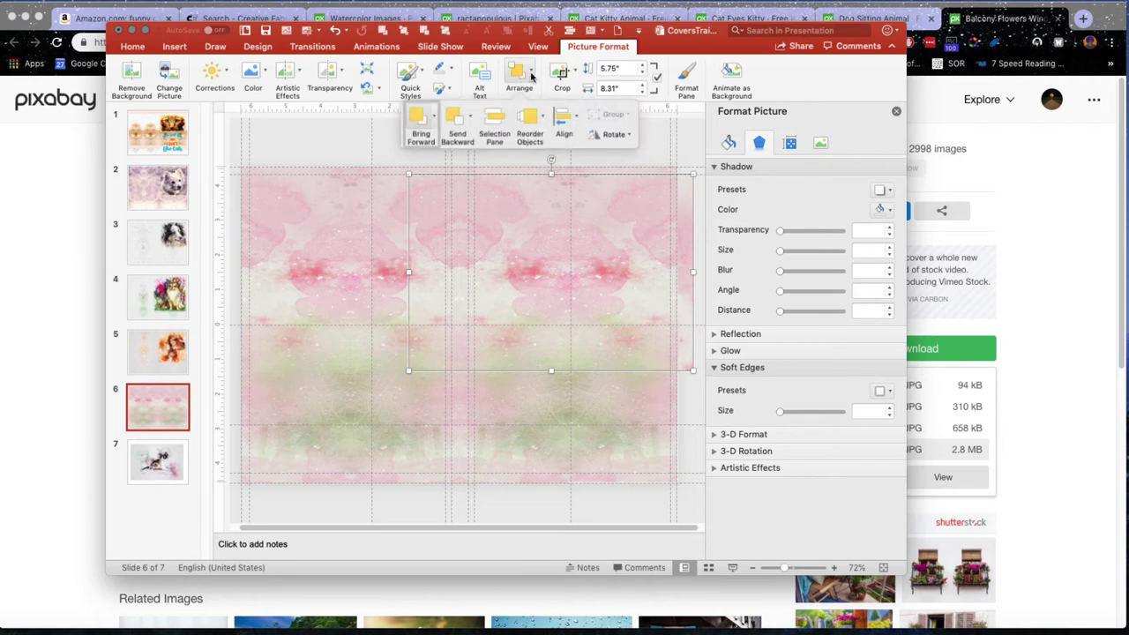
click(435, 119)
click(447, 156)
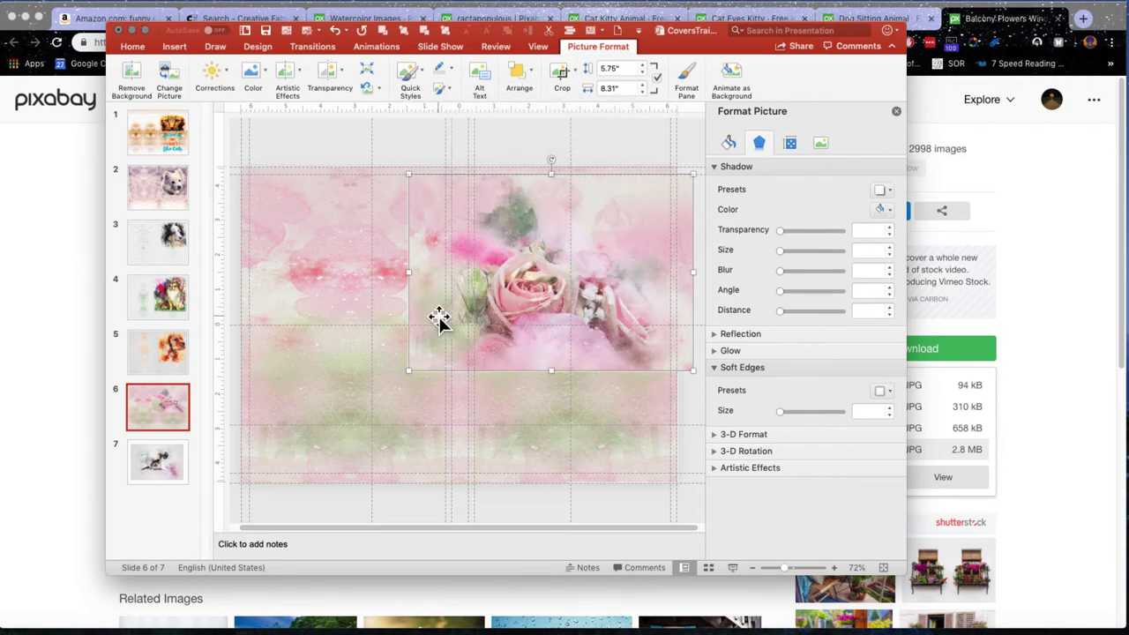
Step: Shrink the rose picture to about 4" by 5.78" and position it within the front-cover guides
drag(411, 370, 552, 321)
drag(577, 252, 555, 295)
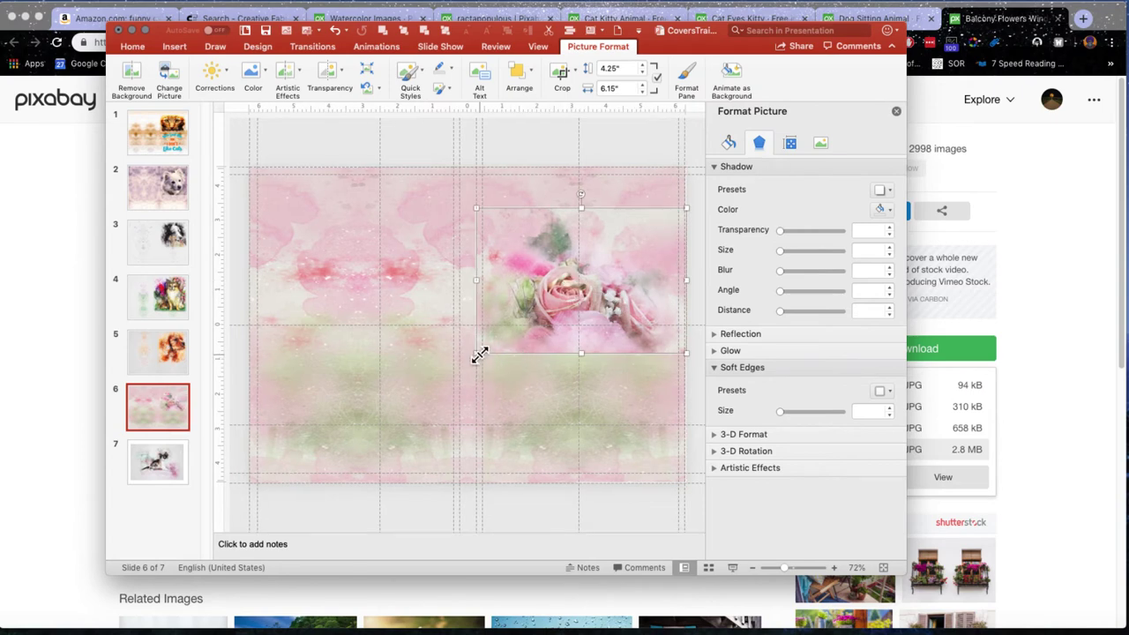
drag(477, 354, 492, 347)
drag(610, 294, 600, 298)
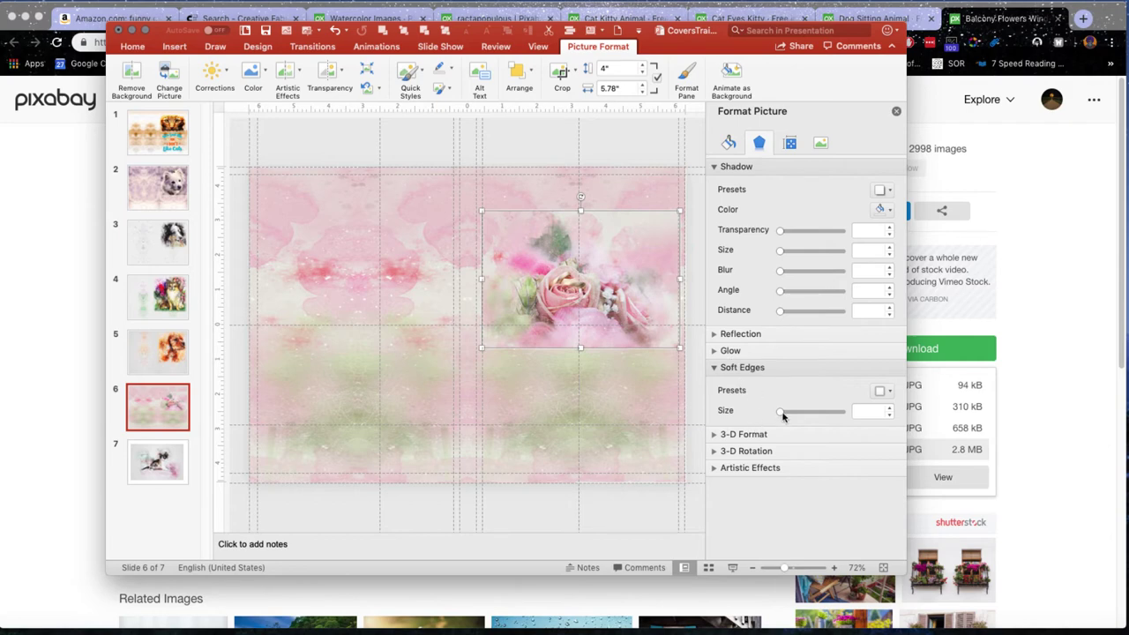
Step: Apply 13 pt soft edges to the rose picture and move it slightly higher on the front cover
drag(784, 414, 792, 414)
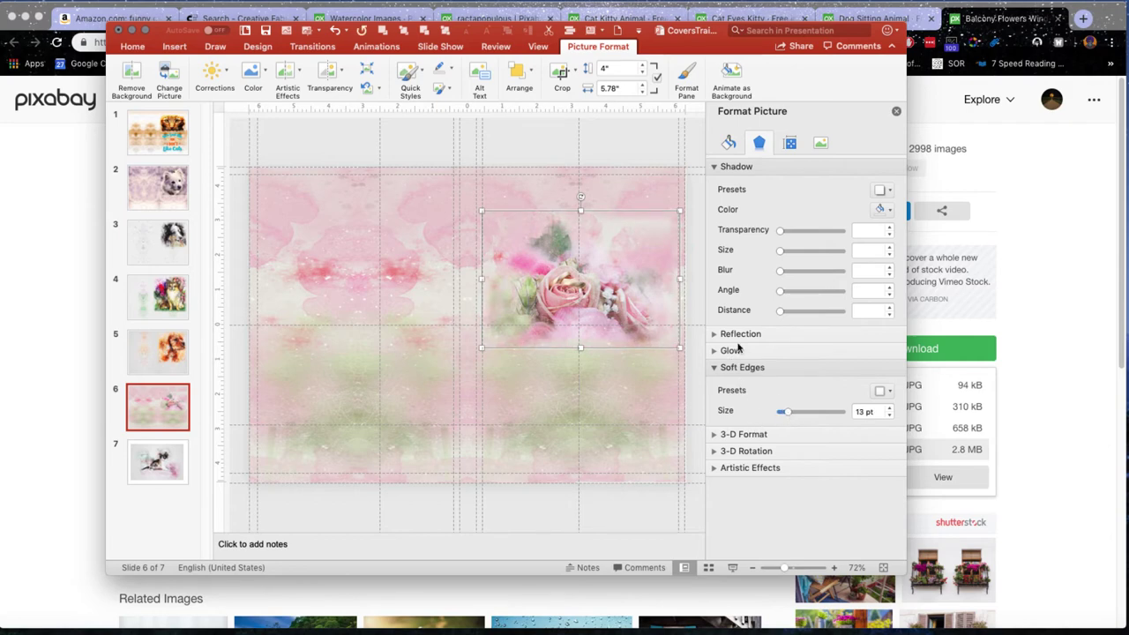
click(569, 139)
drag(550, 272, 549, 256)
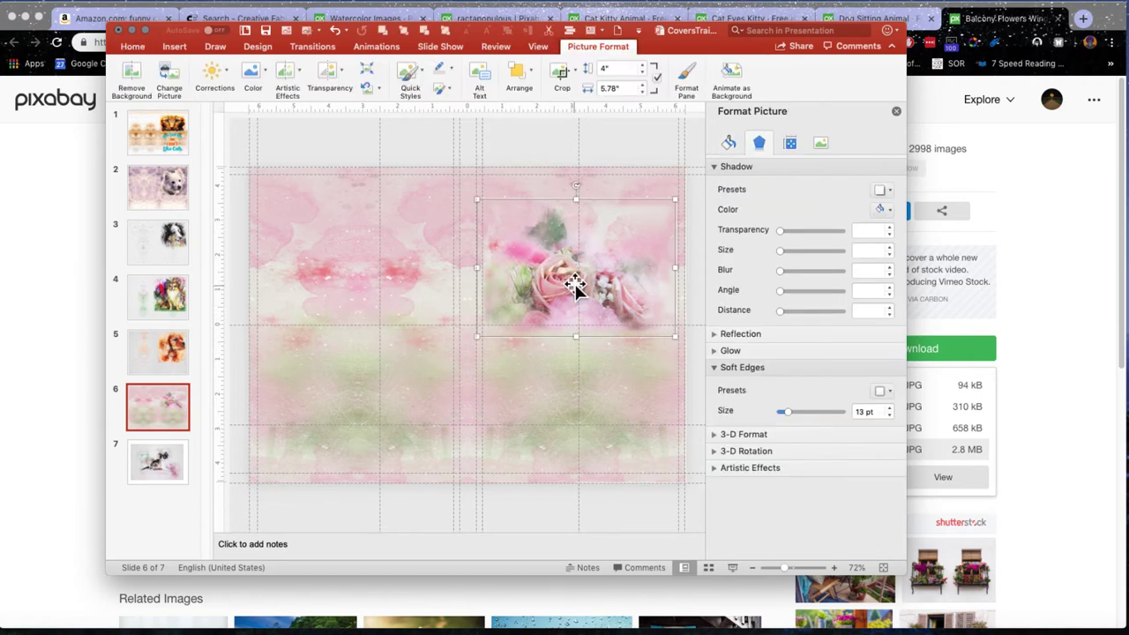
drag(576, 280, 575, 277)
click(589, 149)
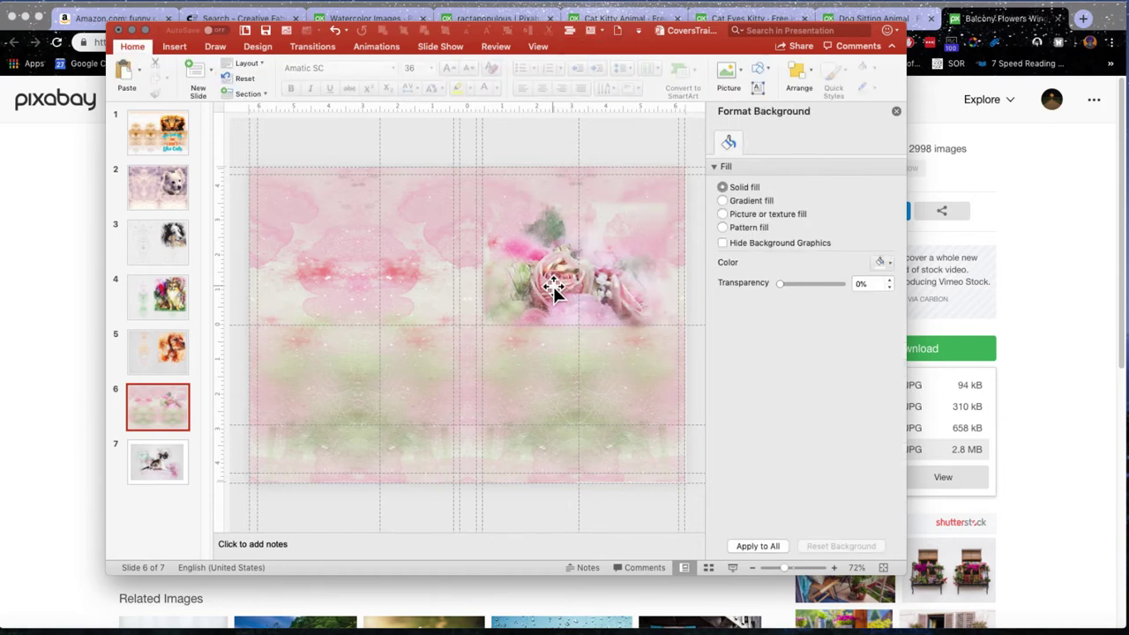
Step: Review the finished dog covers on slides 5, 4 and 3 to compare how pictures blend into their backgrounds
click(153, 364)
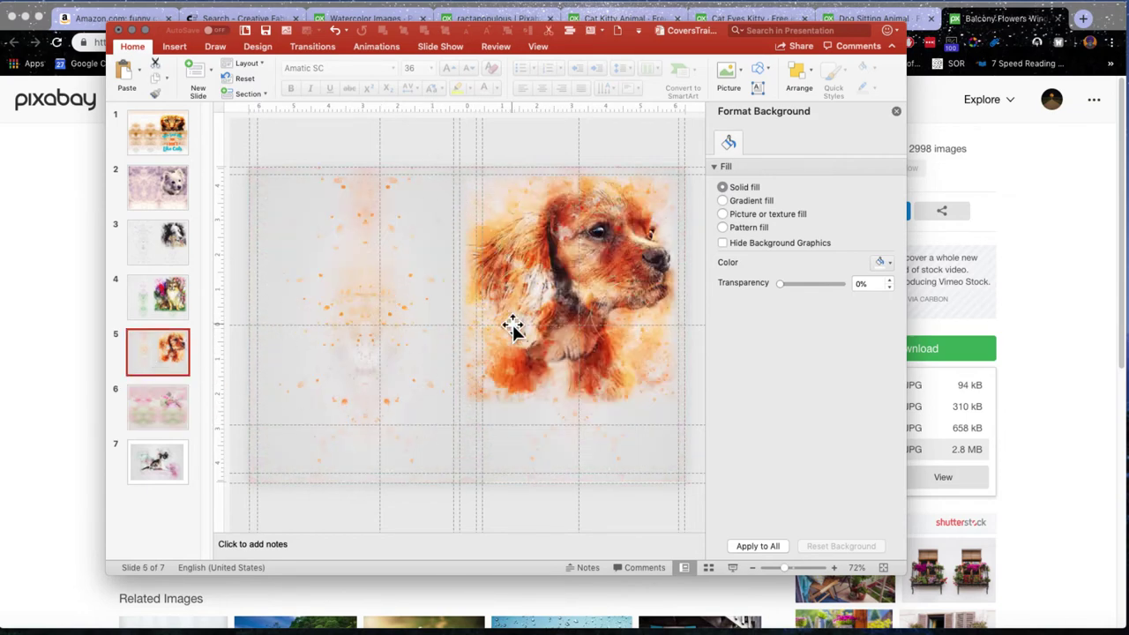
click(159, 313)
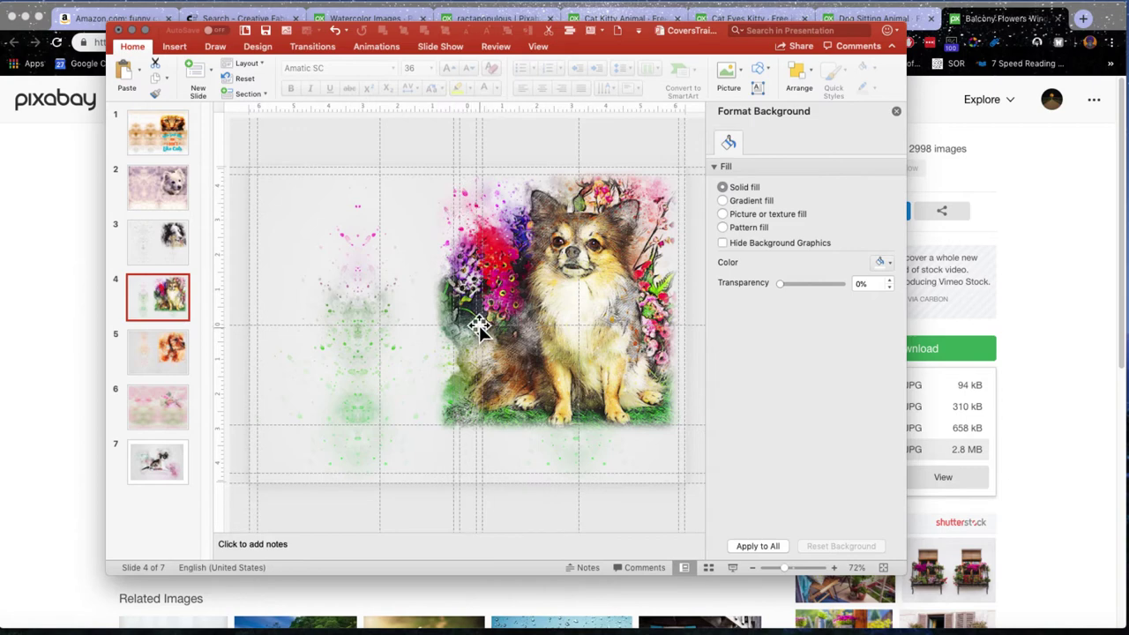
click(159, 251)
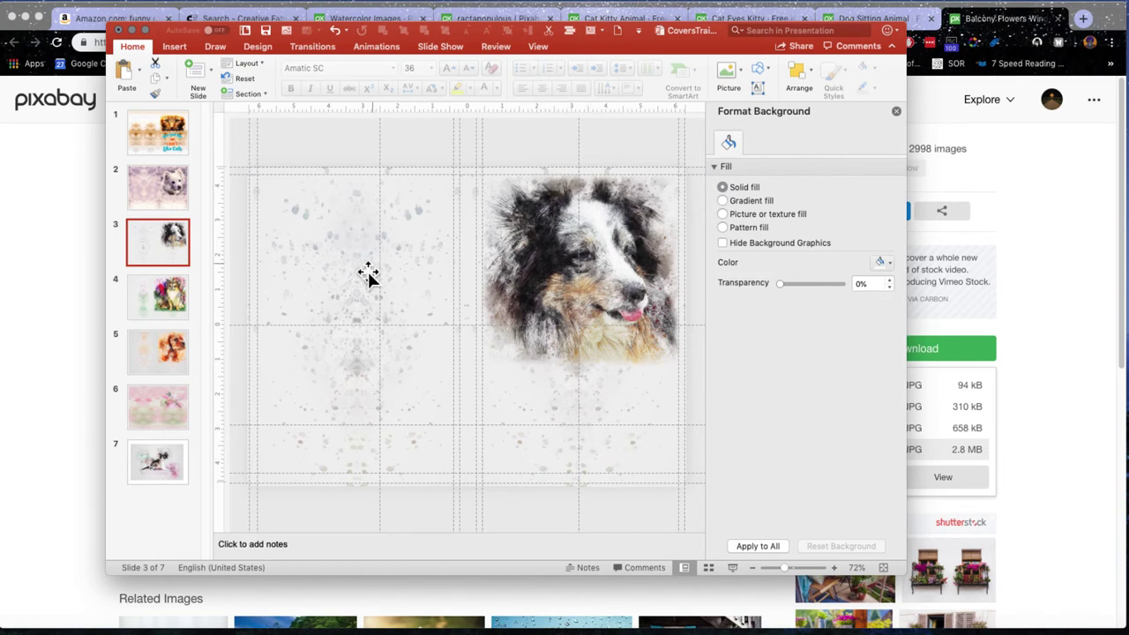
Step: Go to the kitten cover on slide 7 and enlarge its picture to about 8.29" by 12.46", aligned to the slide's top-left corner
click(159, 474)
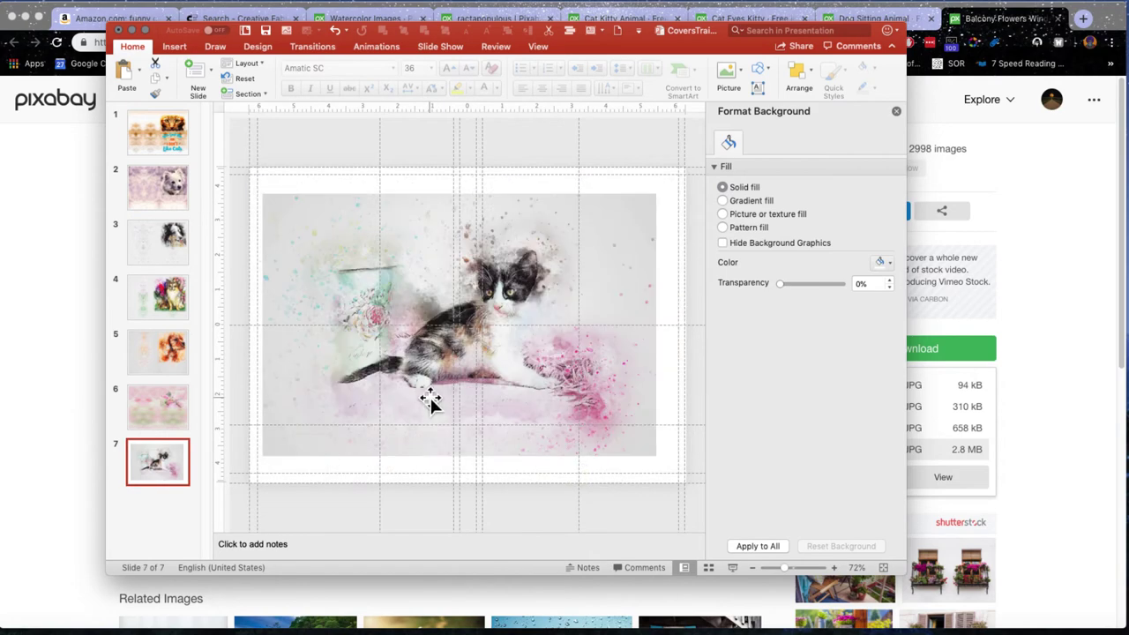
click(439, 312)
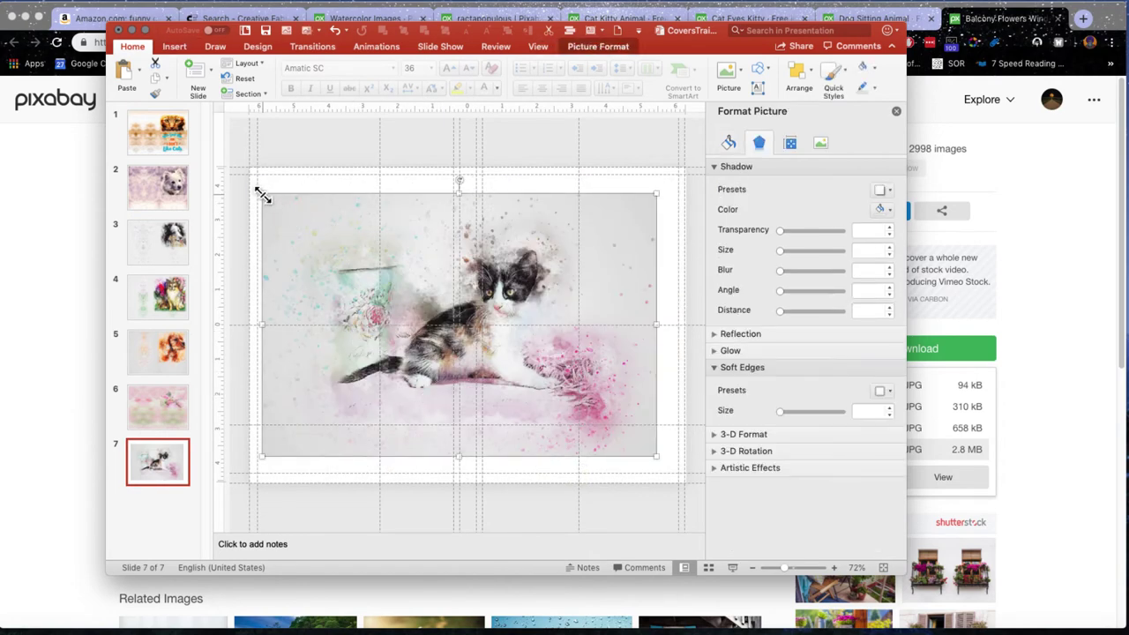
drag(262, 193, 249, 184)
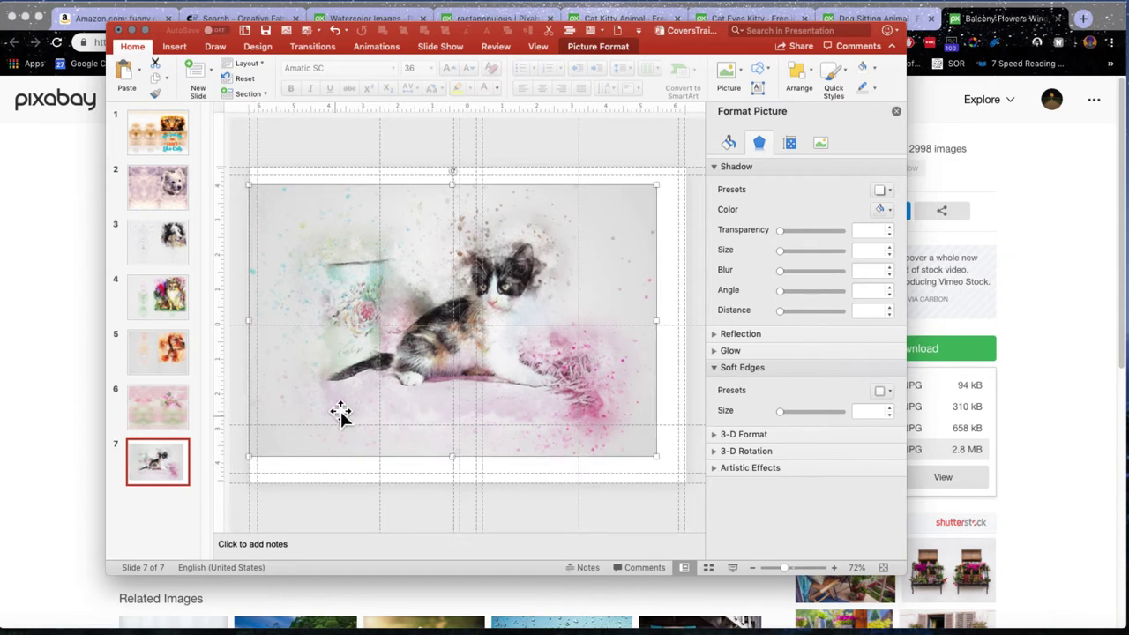
drag(342, 407, 341, 390)
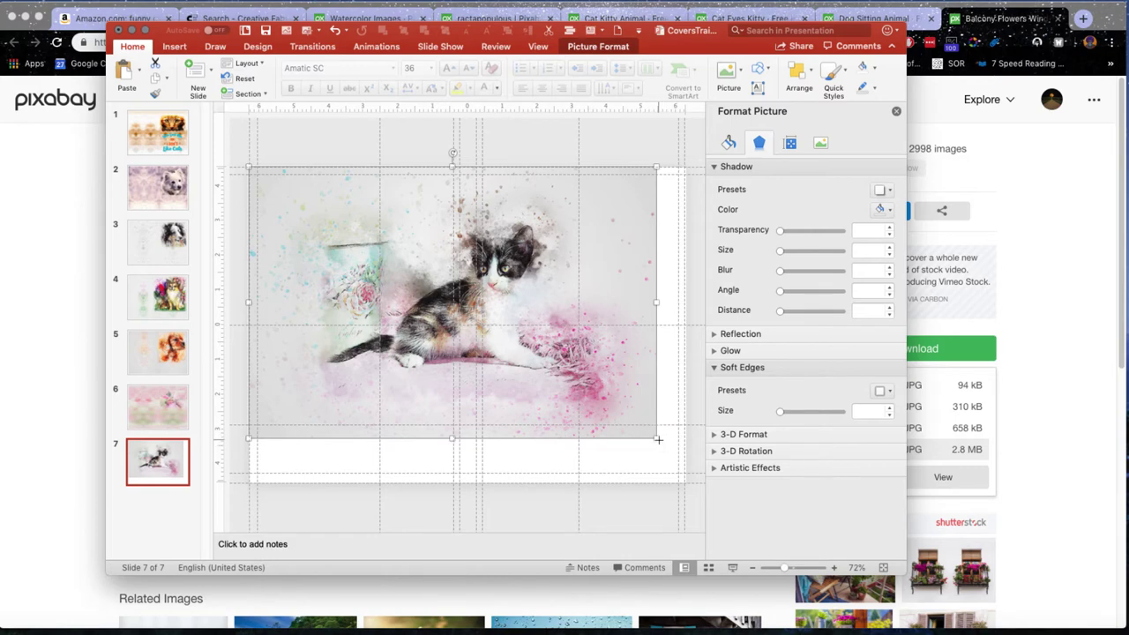
drag(659, 441, 675, 450)
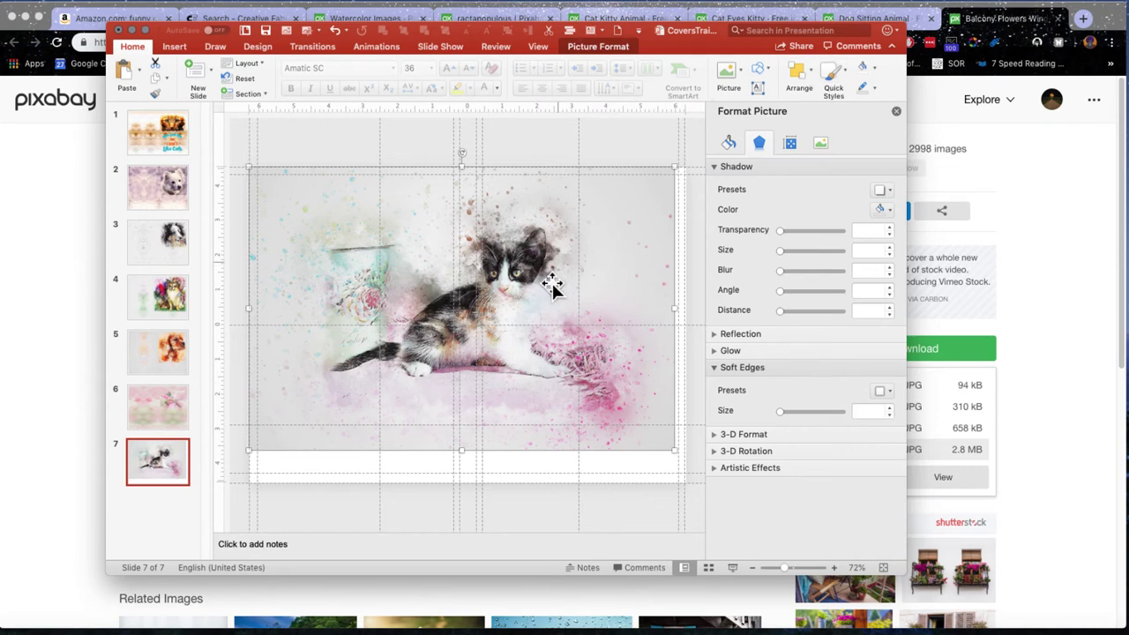
click(594, 47)
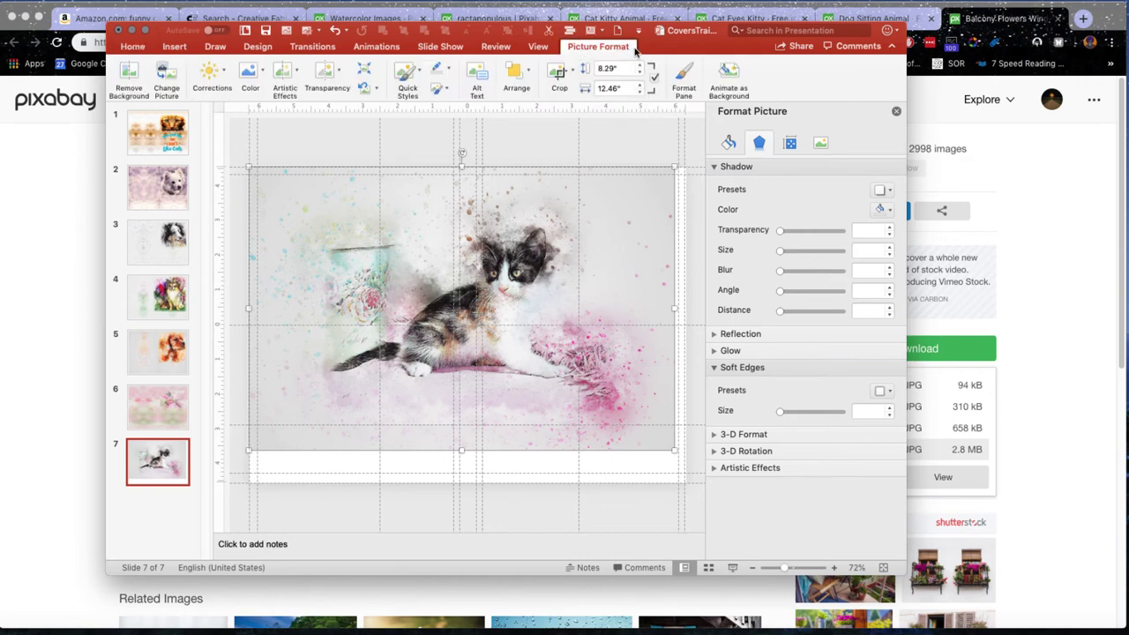
click(576, 77)
click(586, 95)
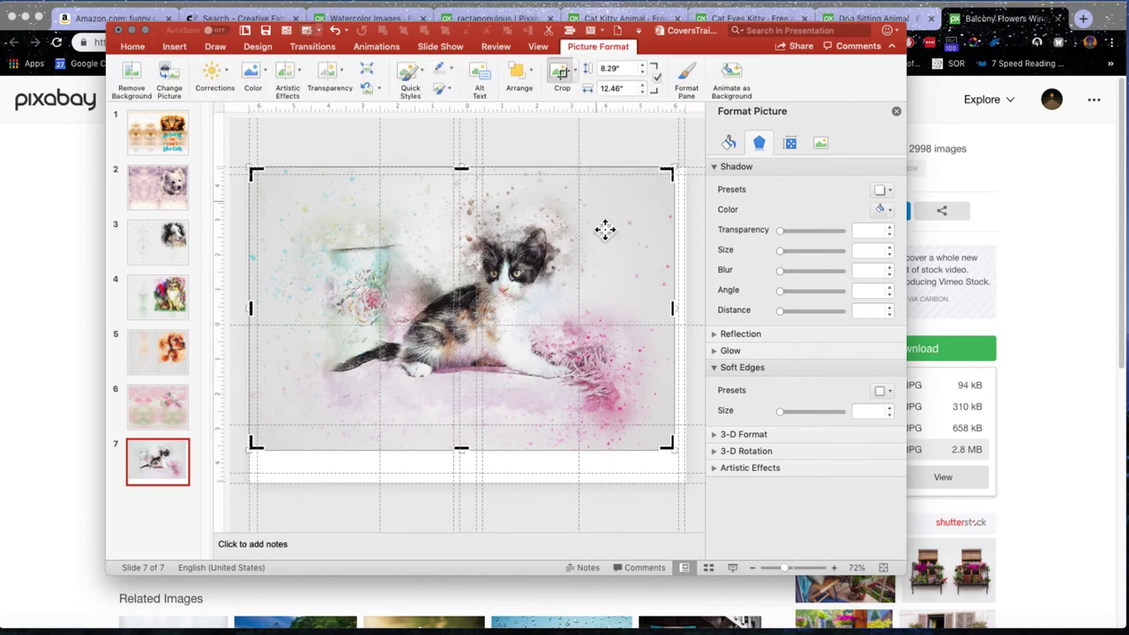
click(556, 139)
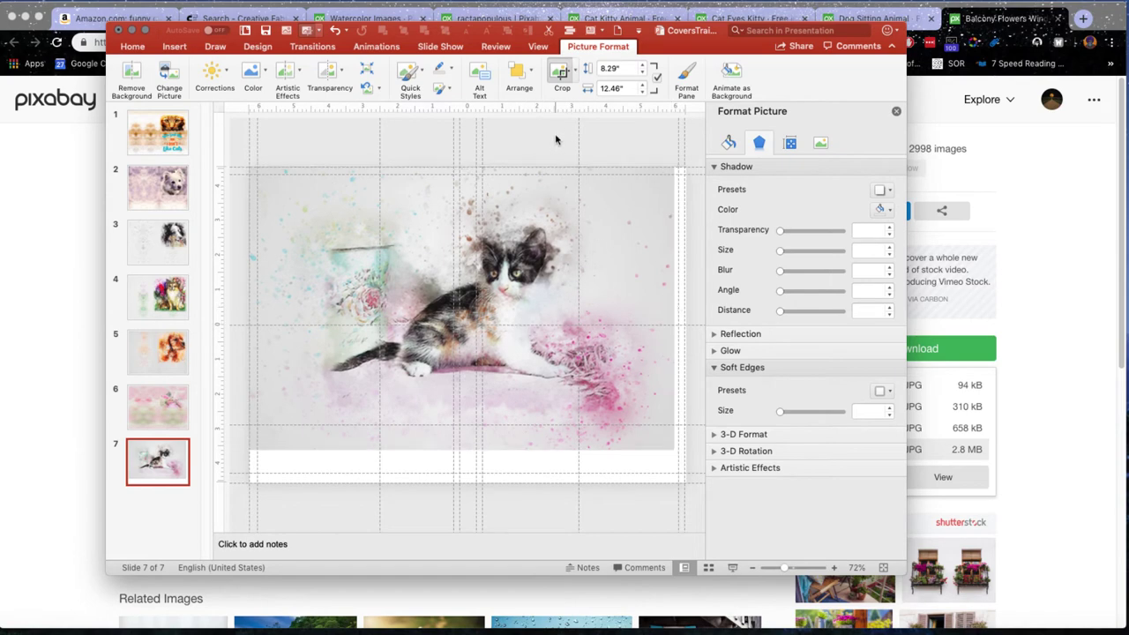
Step: Duplicate the kitten picture and place the copy lower on the slide, keeping the original at the top
click(505, 285)
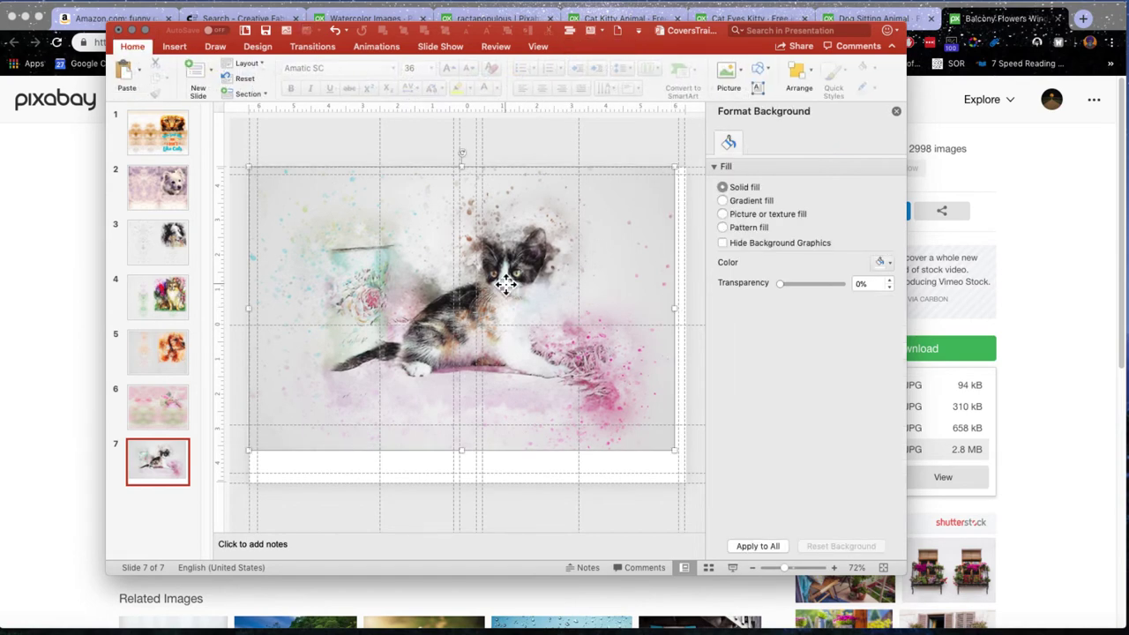
drag(521, 315, 531, 405)
drag(491, 202, 481, 203)
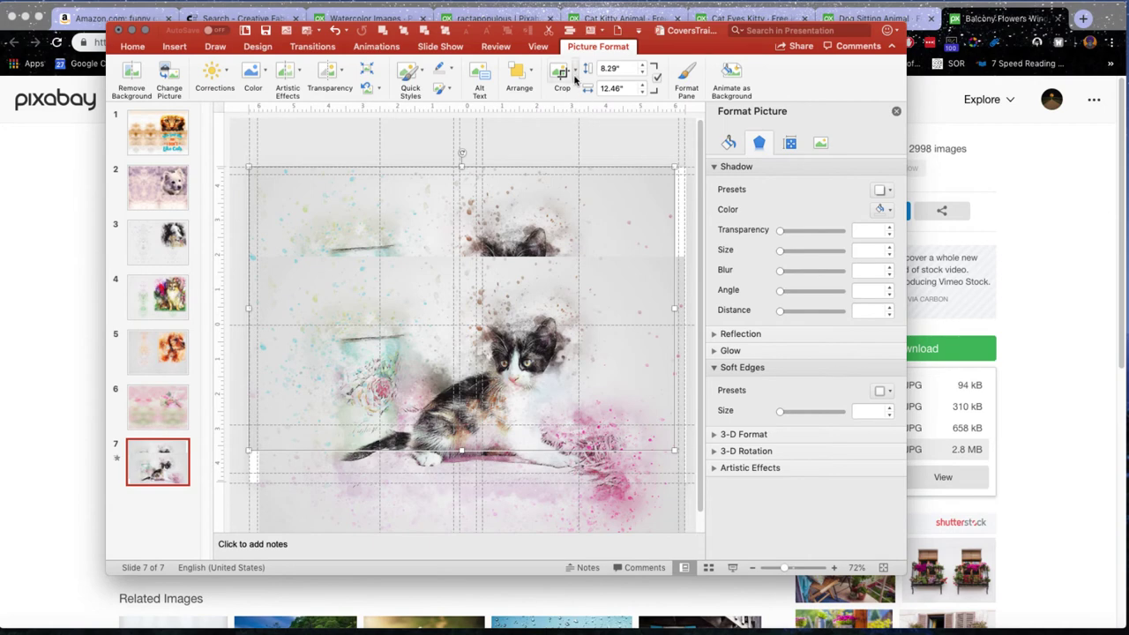
Step: Crop the original kitten picture down to its speckled left strip, about 2.4" wide
click(575, 77)
click(587, 95)
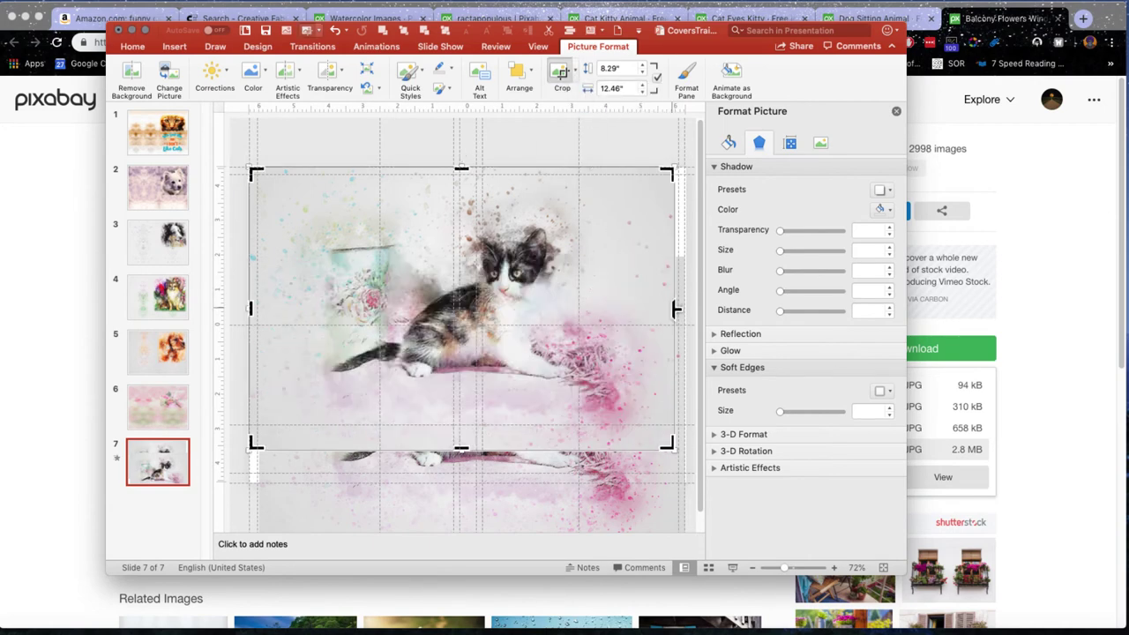
drag(676, 308, 327, 313)
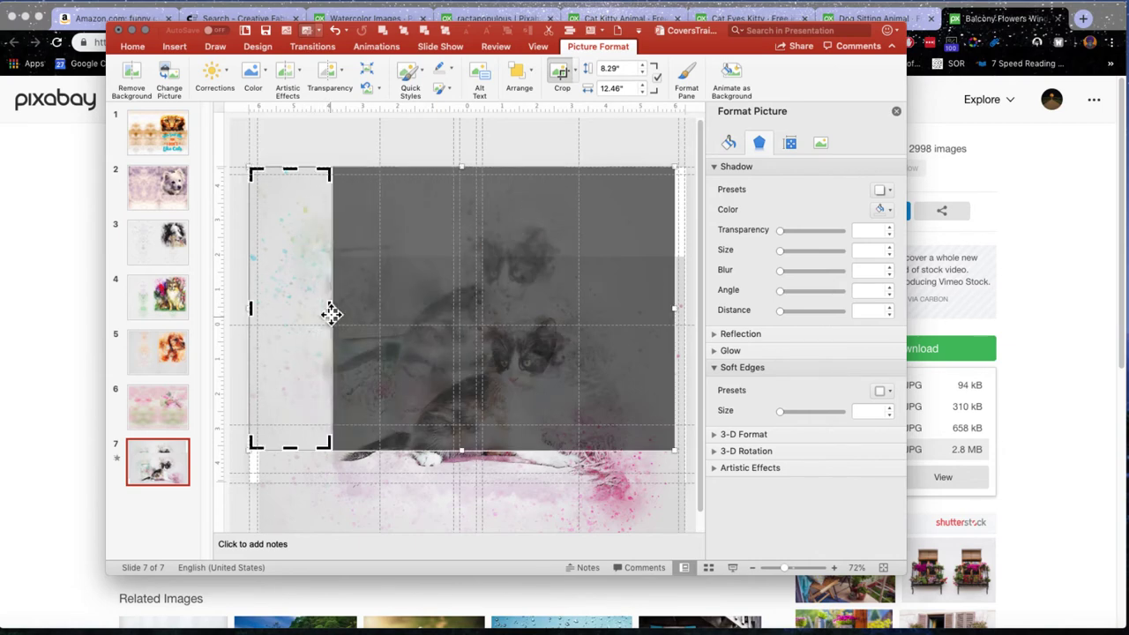
click(395, 144)
click(302, 222)
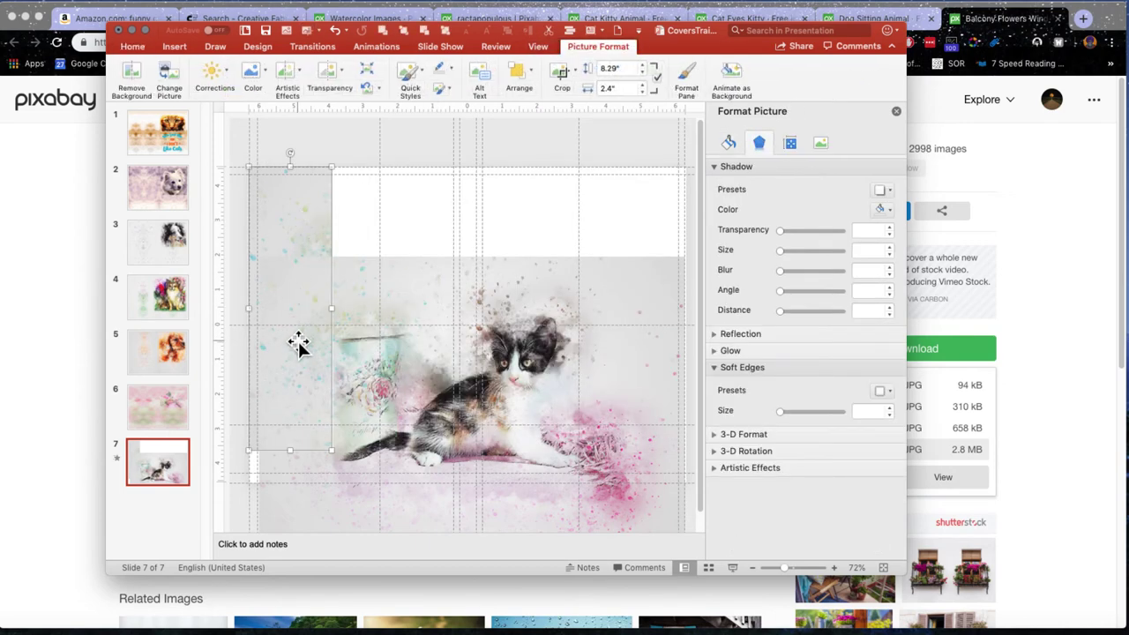
Step: Move the full kitten picture out of the way and stretch the cropped strip to about 9.25" tall by 2.65" wide
drag(401, 357, 527, 389)
click(283, 404)
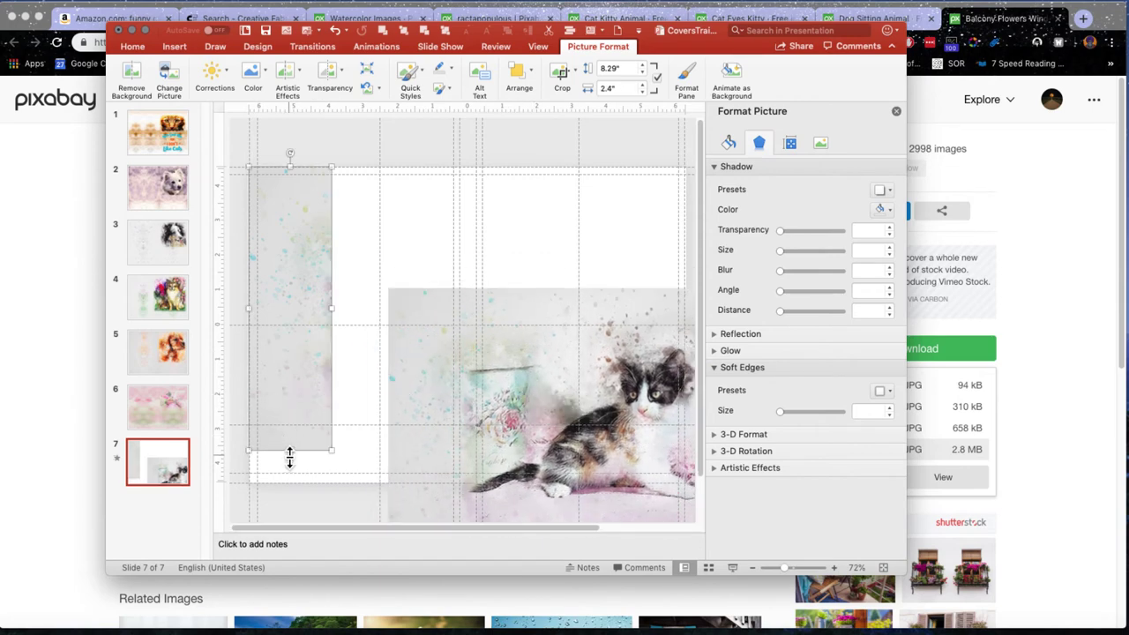
drag(288, 451, 290, 483)
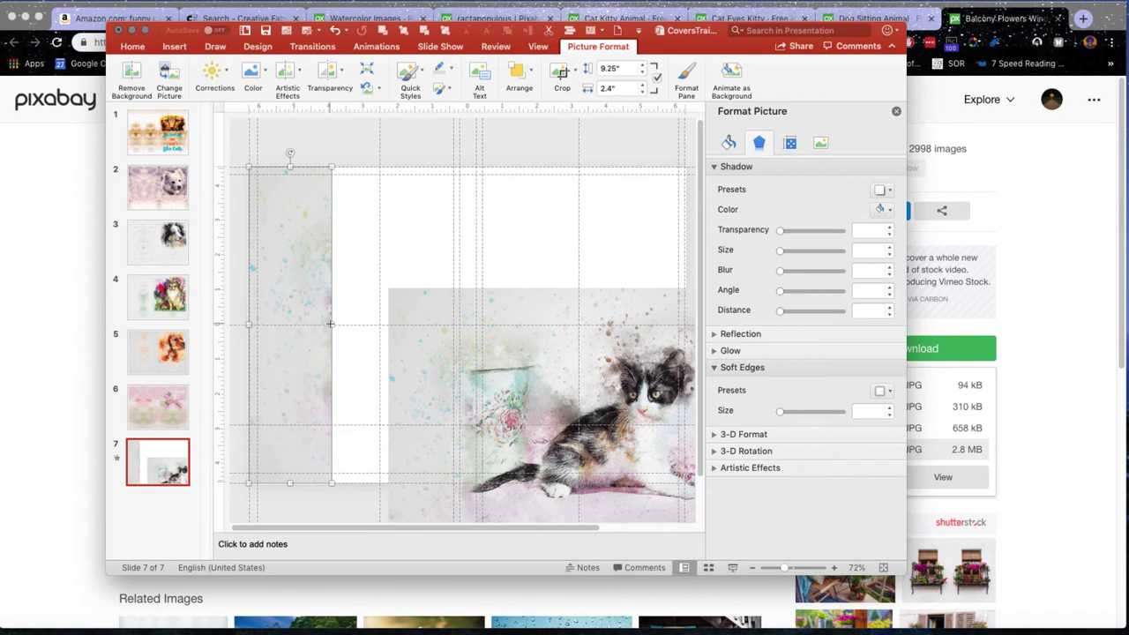
drag(331, 323, 351, 313)
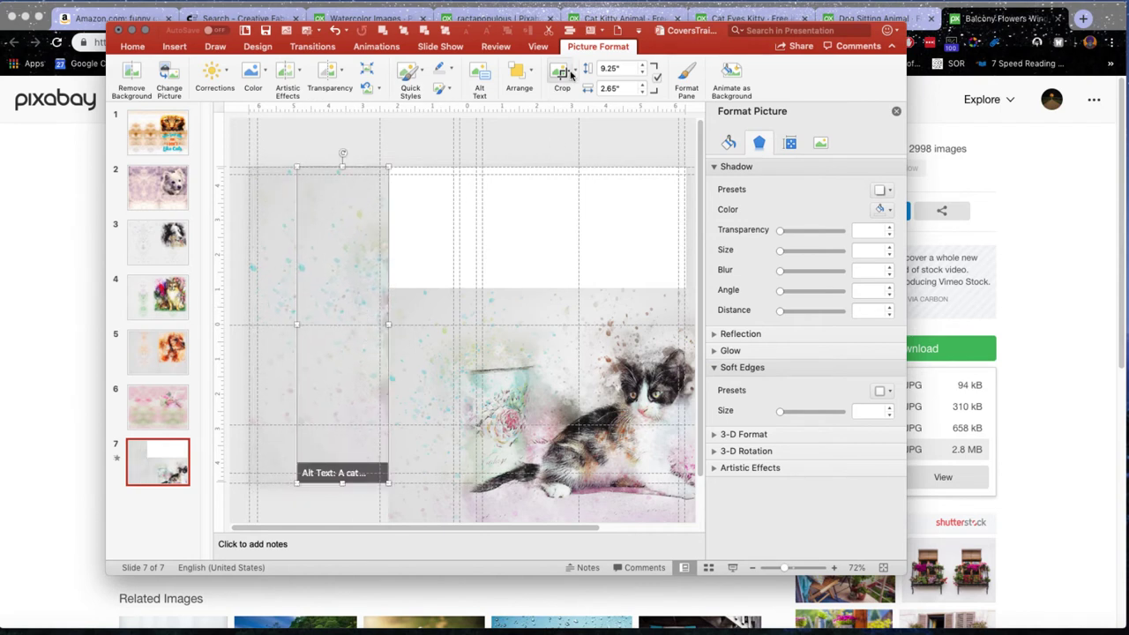
Step: Flip a copy of the speckled strip horizontally and butt it against the original strip's right edge as a mirror image
click(574, 73)
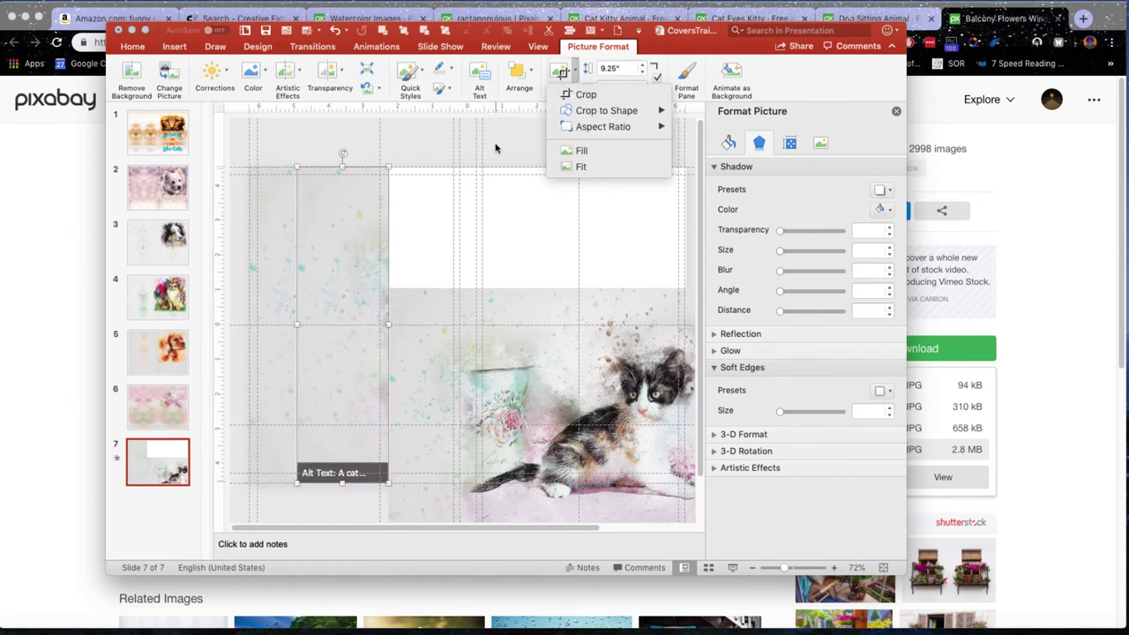
click(519, 78)
click(518, 77)
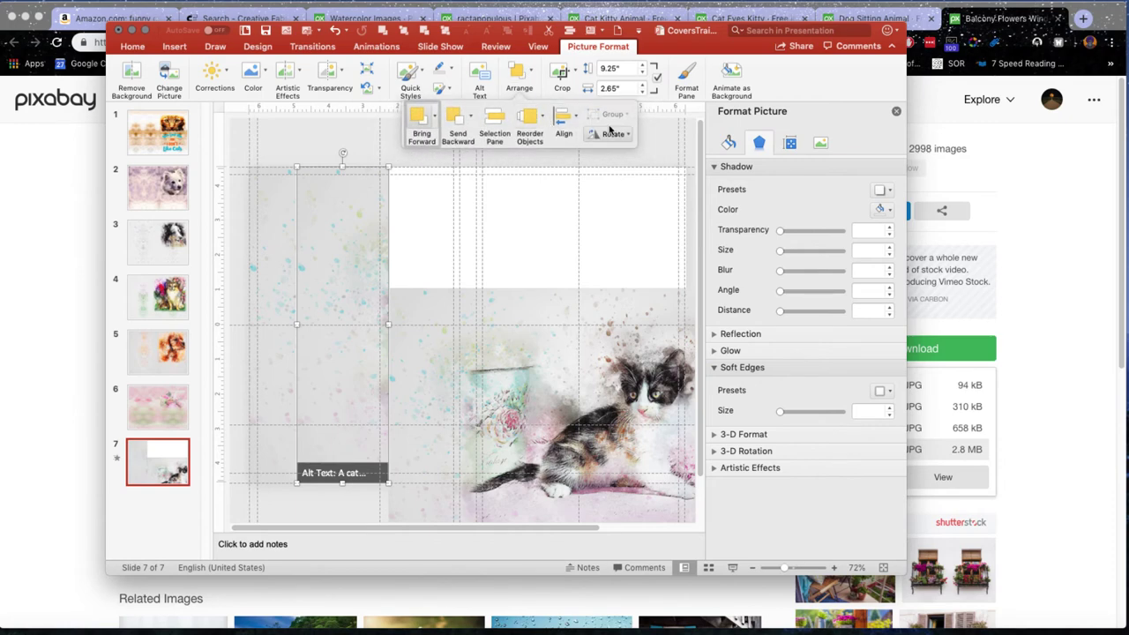
click(626, 135)
click(653, 202)
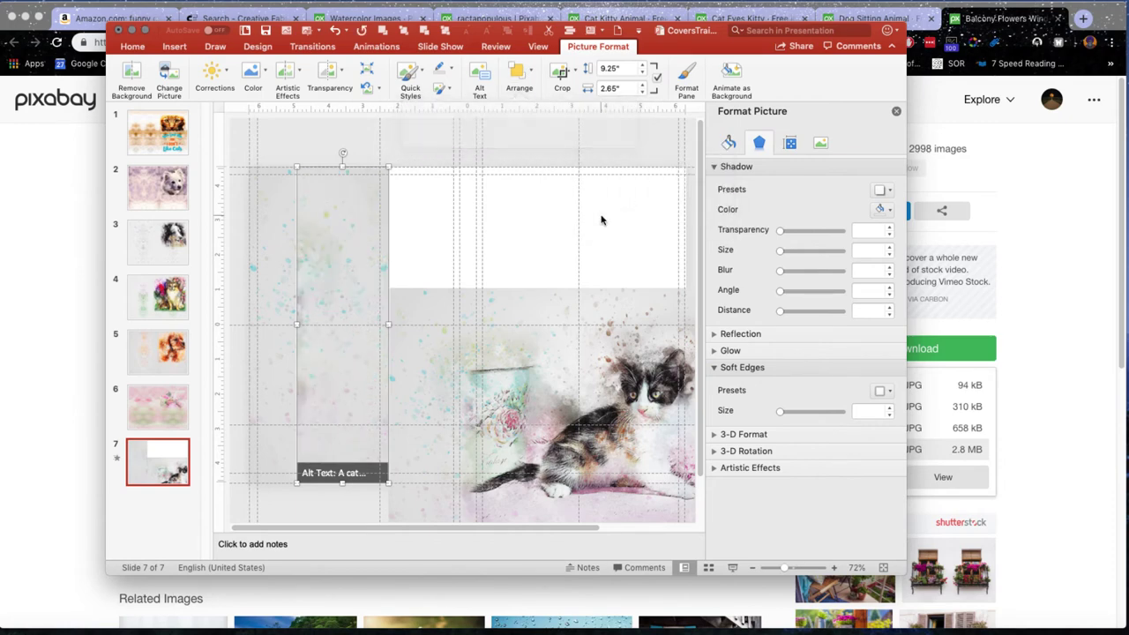
mouse_move(378, 315)
mouse_down()
mouse_move(361, 321)
mouse_move(383, 325)
mouse_move(371, 321)
mouse_up()
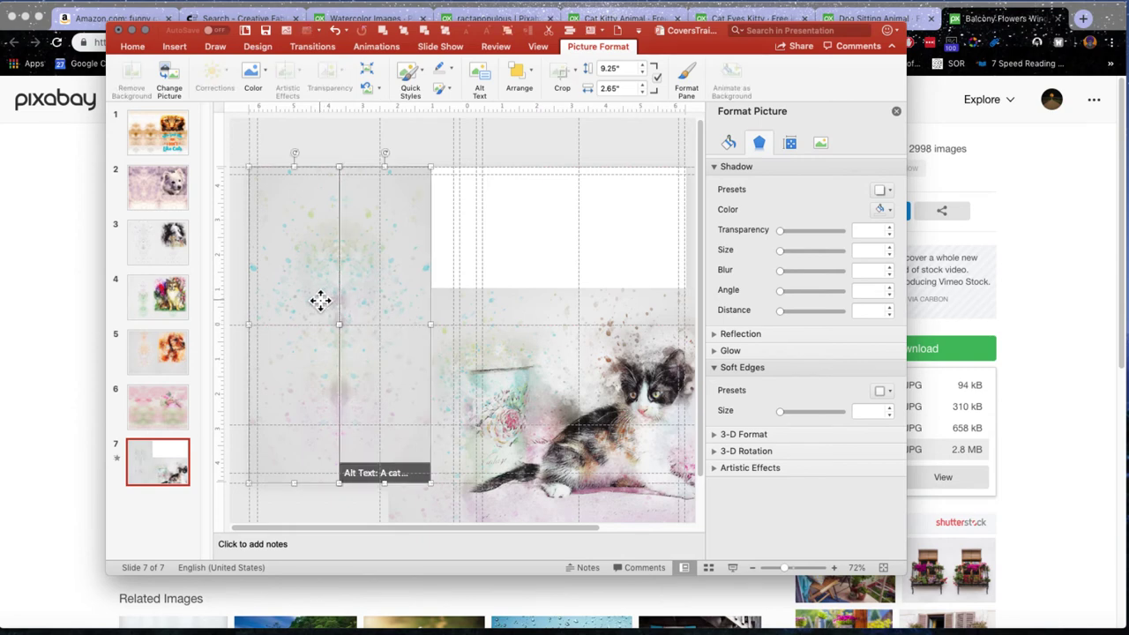
Step: Group the two mirrored strips and widen the group to about 6.4" so it reaches the middle of the spine
click(527, 72)
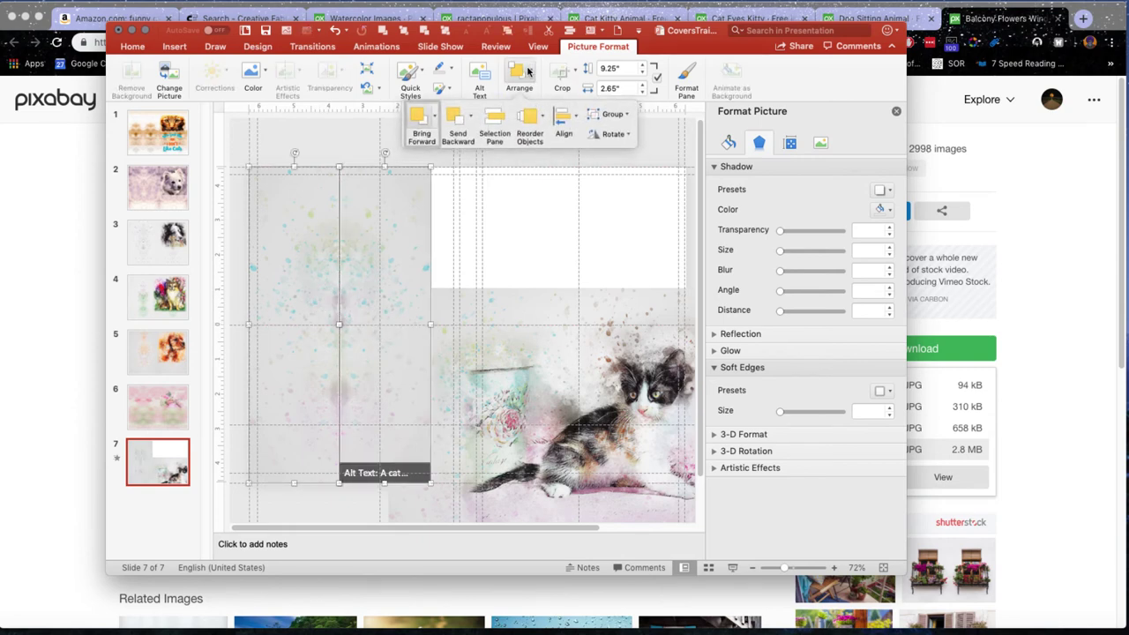
click(610, 114)
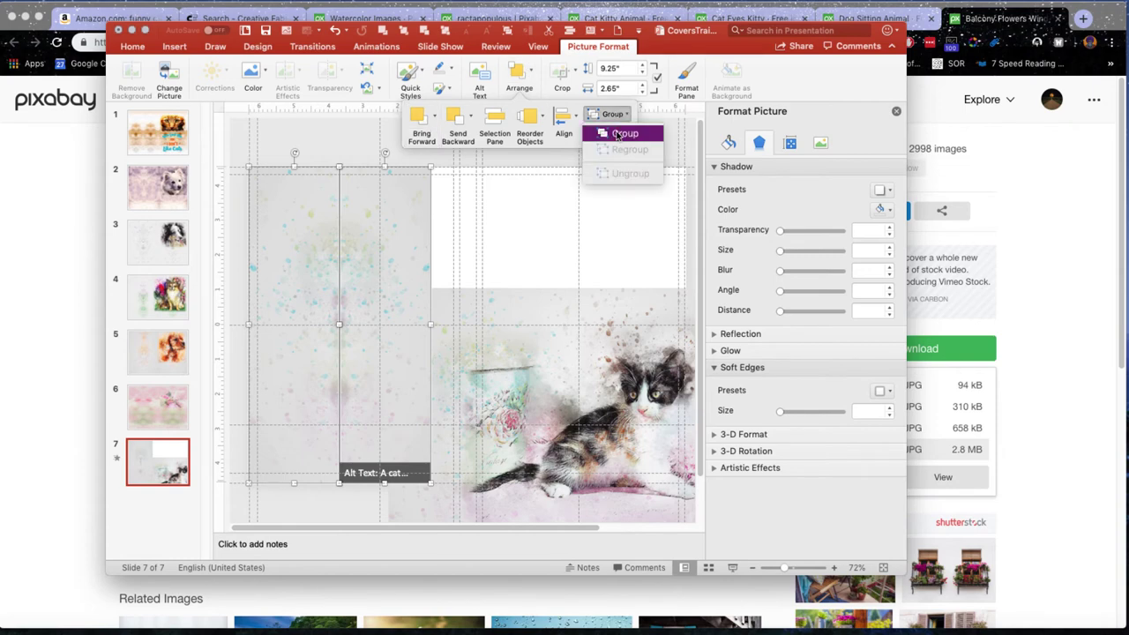
click(622, 133)
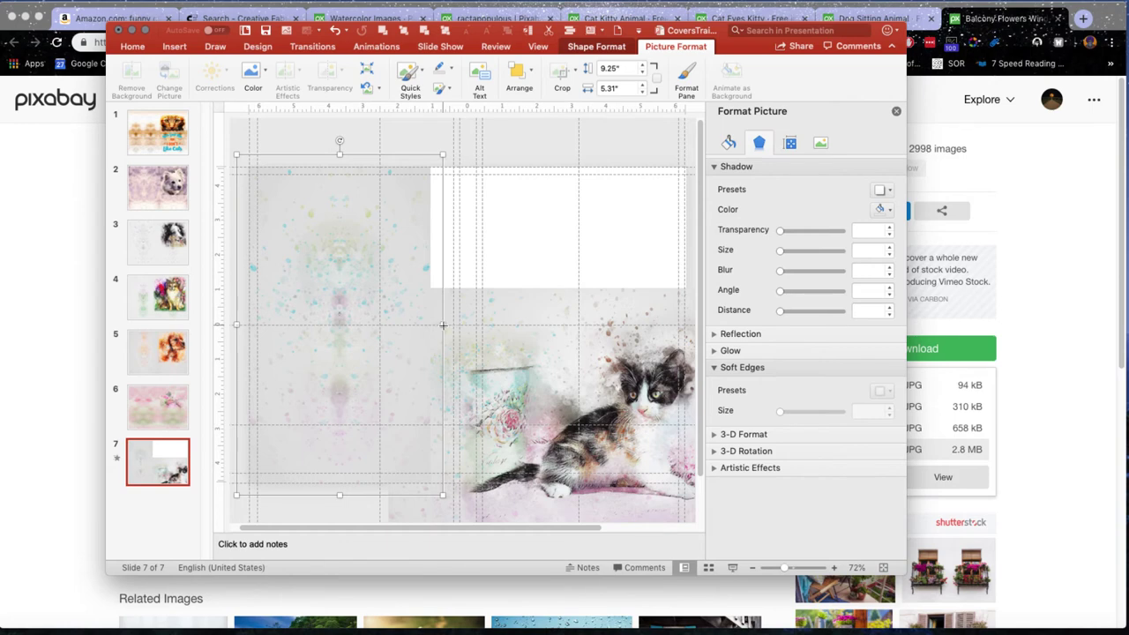
drag(443, 325, 480, 326)
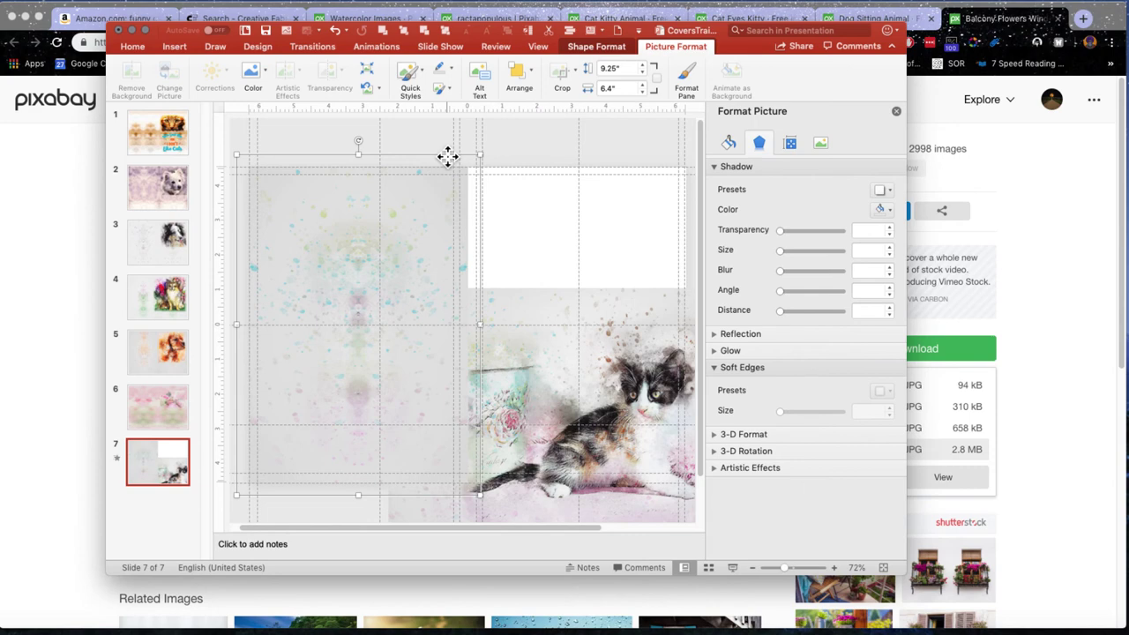
Step: Duplicate the mirrored group onto the front cover and group both halves into one full-cover background
drag(447, 156, 640, 211)
shift+click(379, 269)
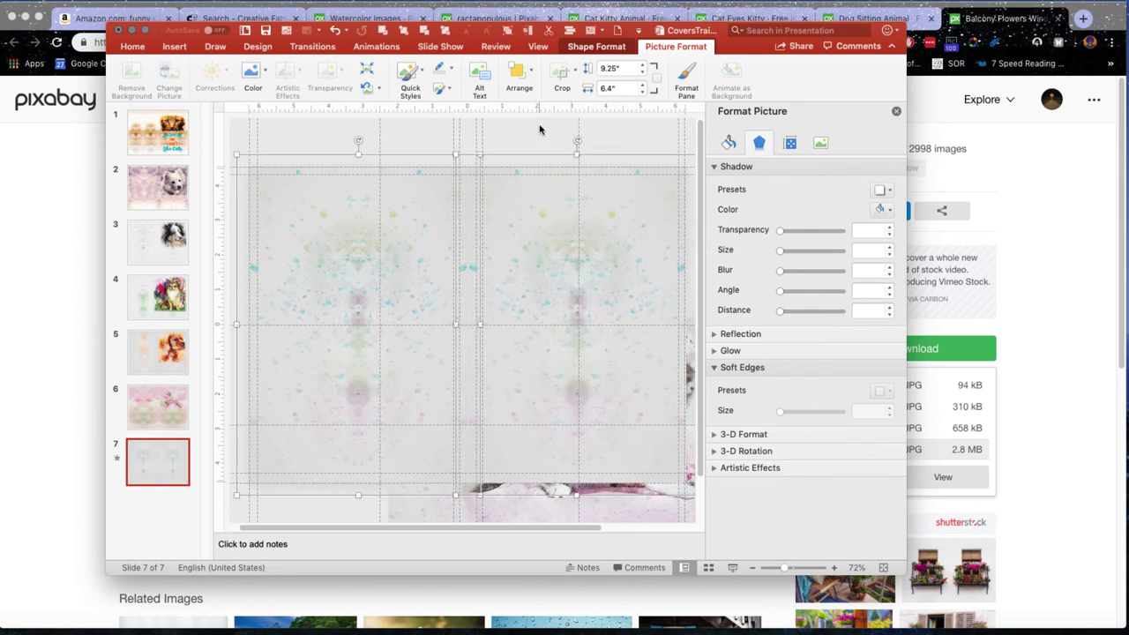
click(533, 77)
click(614, 114)
click(621, 135)
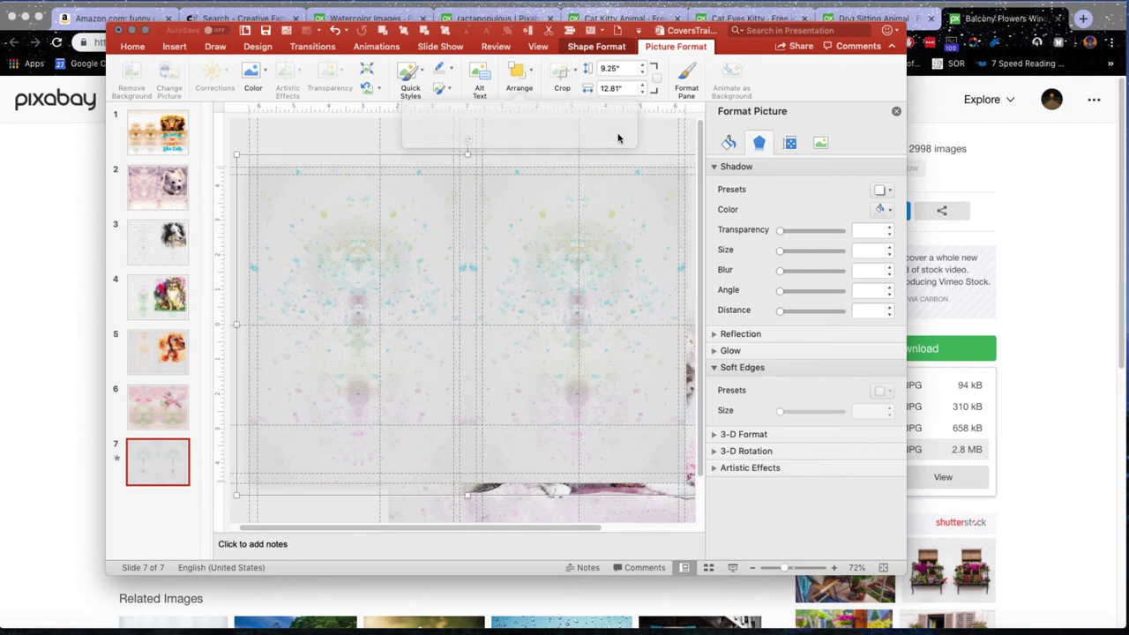
Step: Bring the full kitten picture to the front and move it up and left over the mirrored background
click(619, 509)
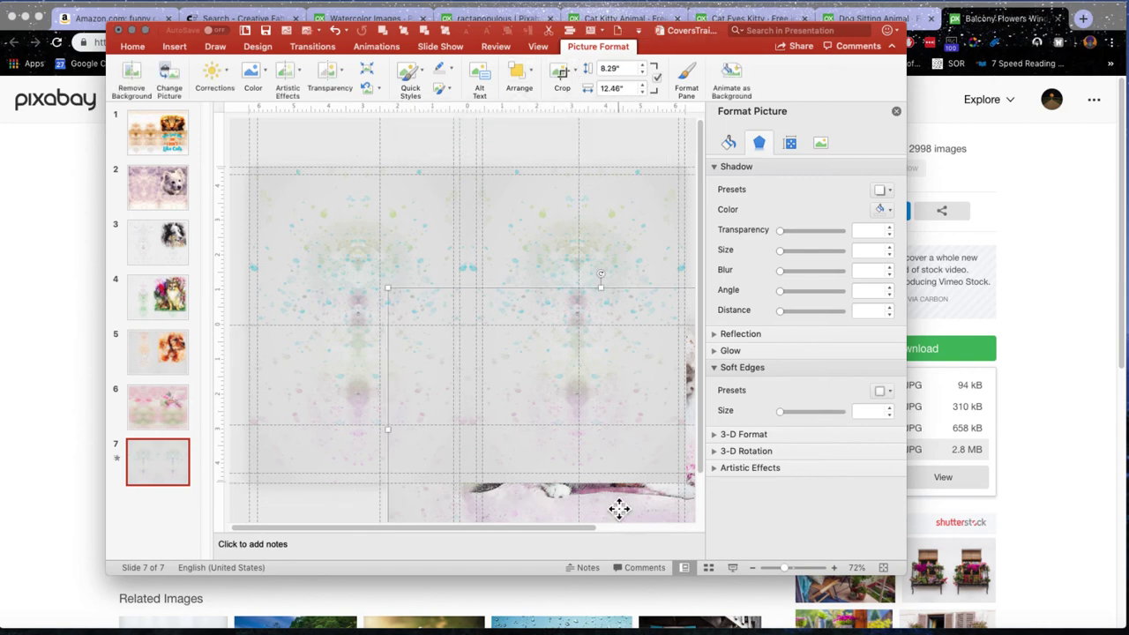
click(530, 78)
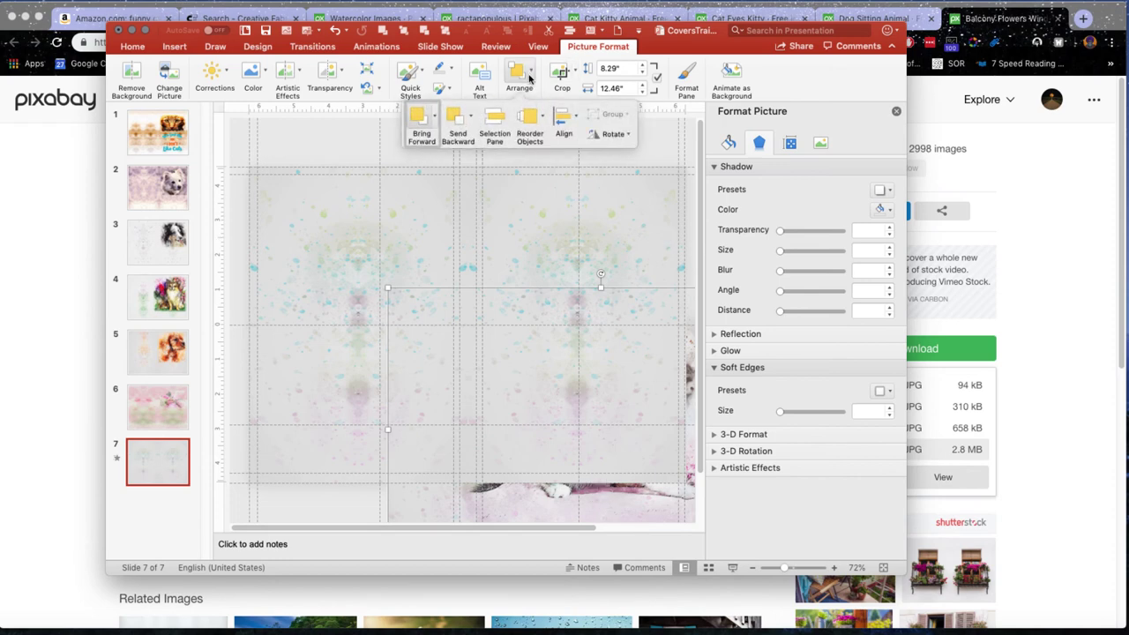
click(432, 117)
click(441, 155)
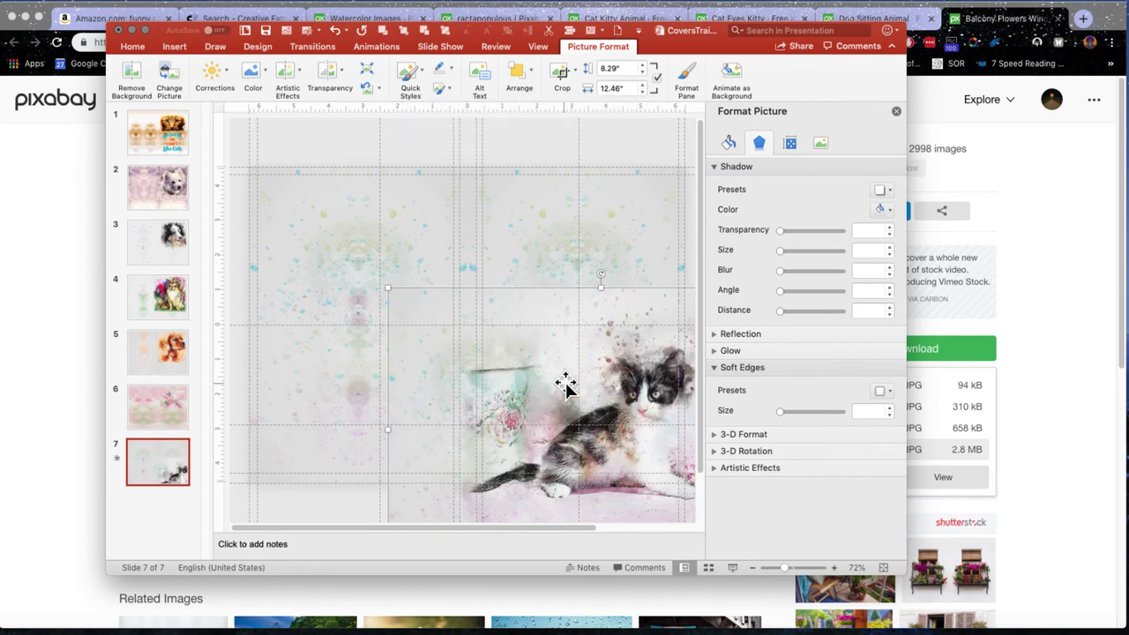
drag(566, 374, 492, 259)
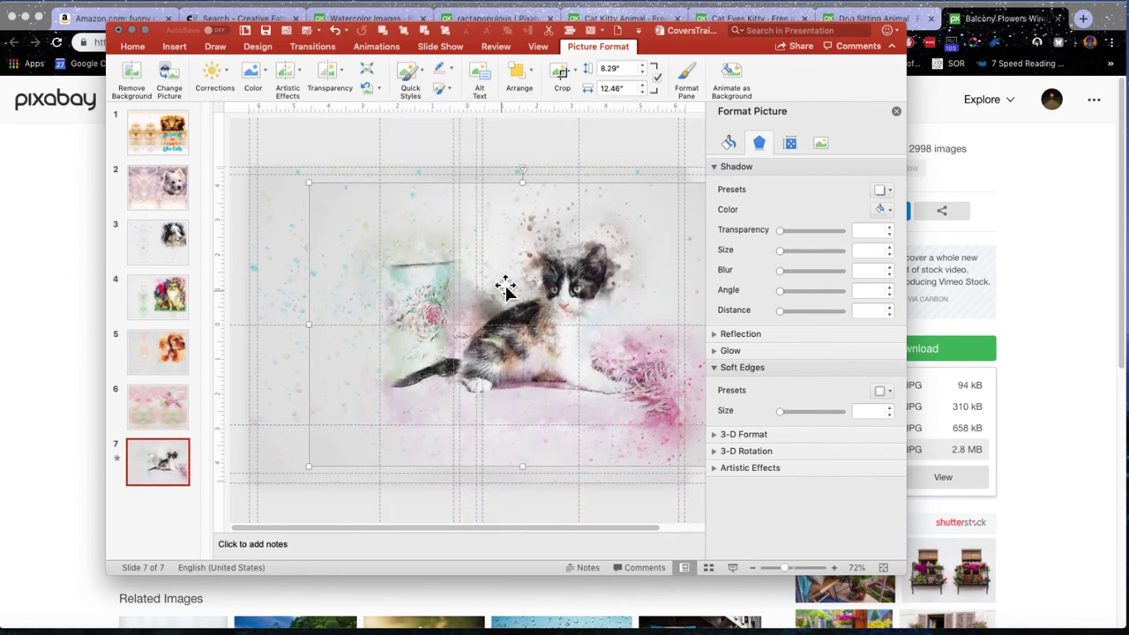
Step: Crop the left side of the kitten picture to about 10.25" wide and shift the picture left onto the slide
click(576, 75)
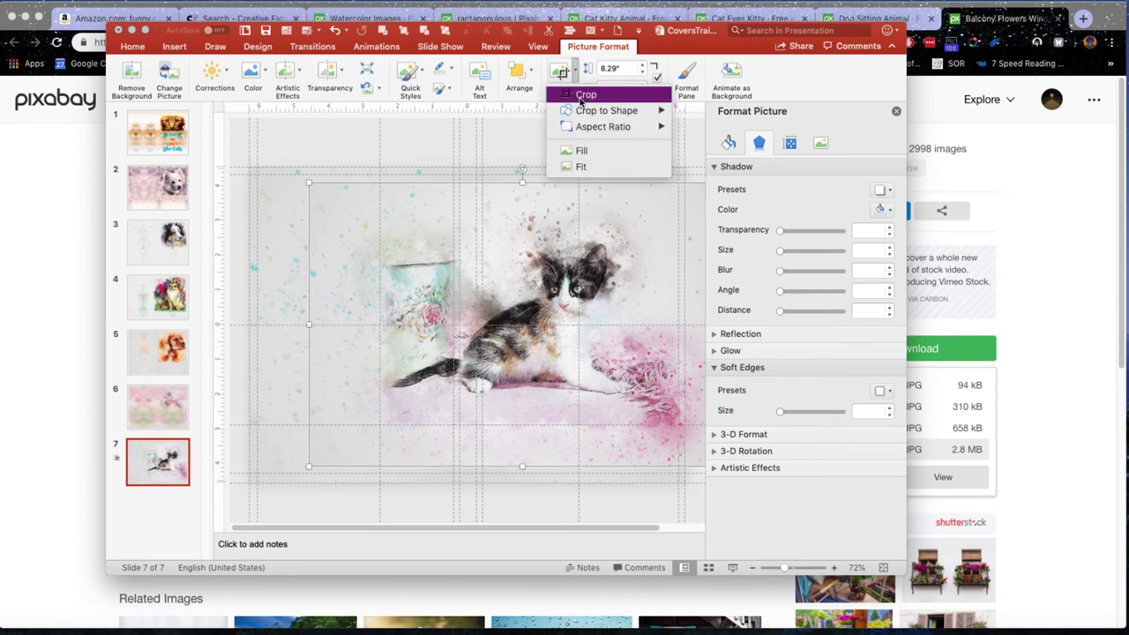
click(582, 96)
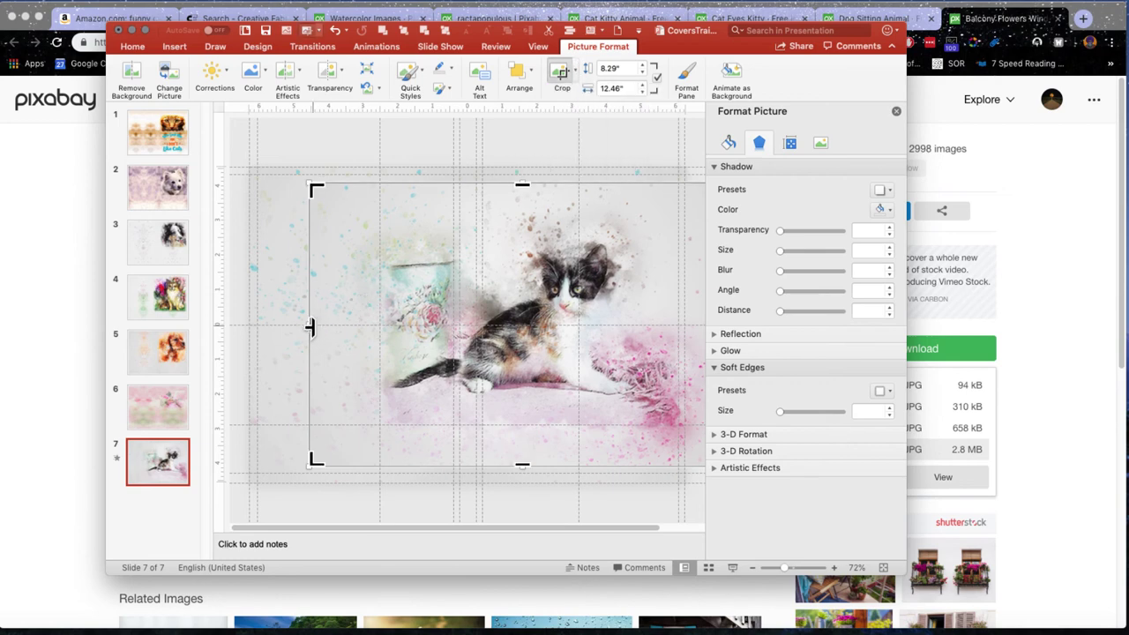
drag(309, 327, 383, 328)
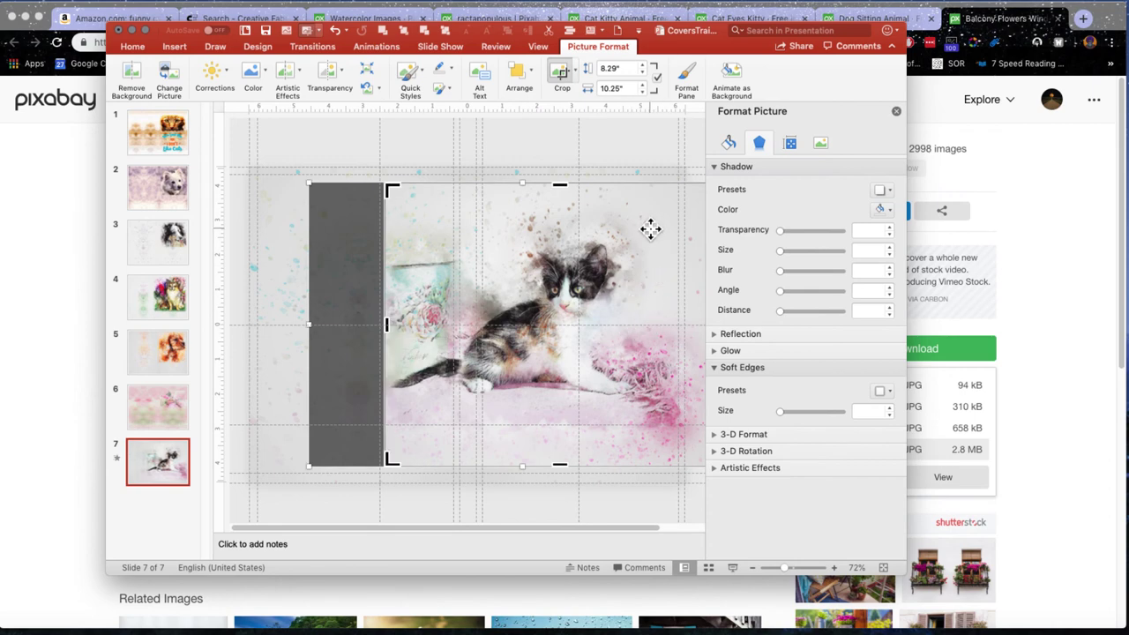
click(618, 135)
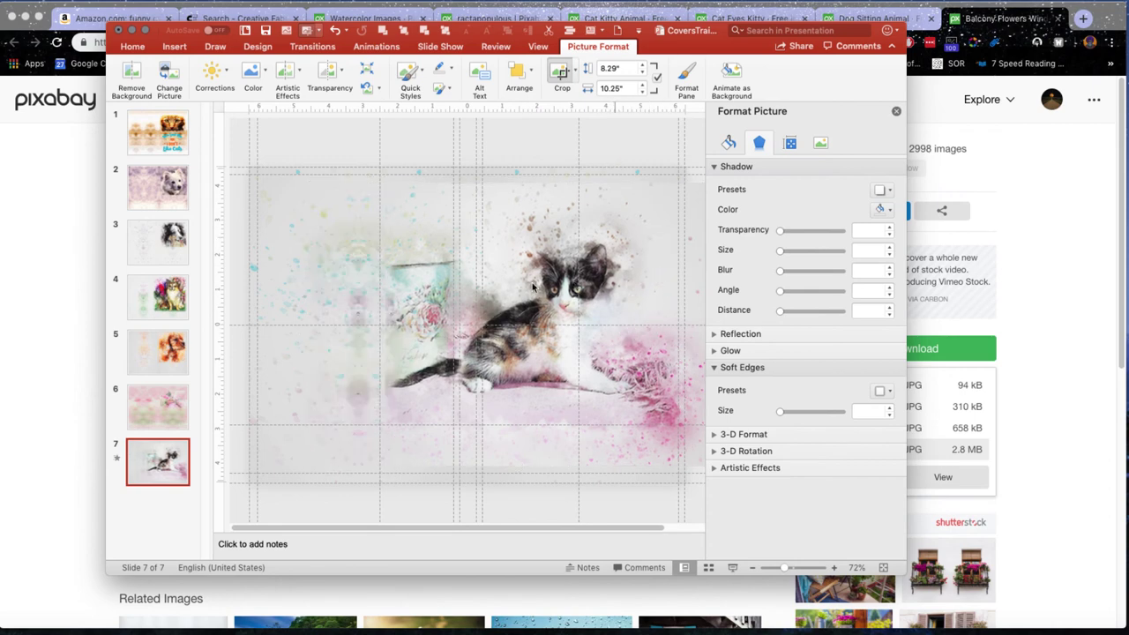
click(488, 275)
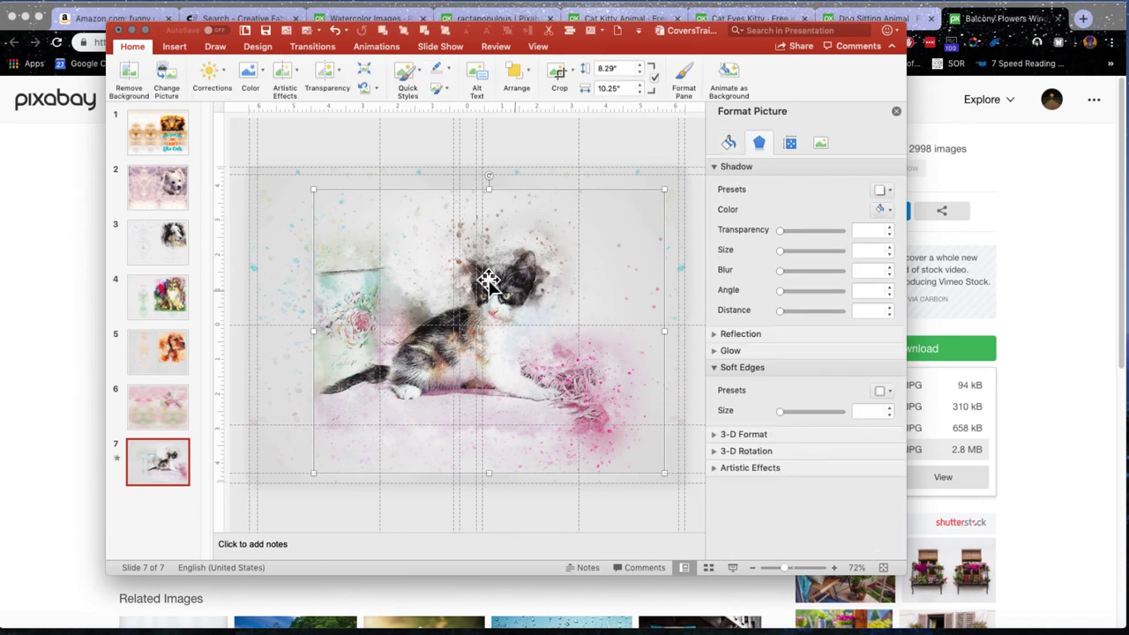
Step: Crop the kitten picture from the right, top and bottom to about 7.21" wide by 5" high around the kitten
drag(488, 275, 467, 268)
click(574, 73)
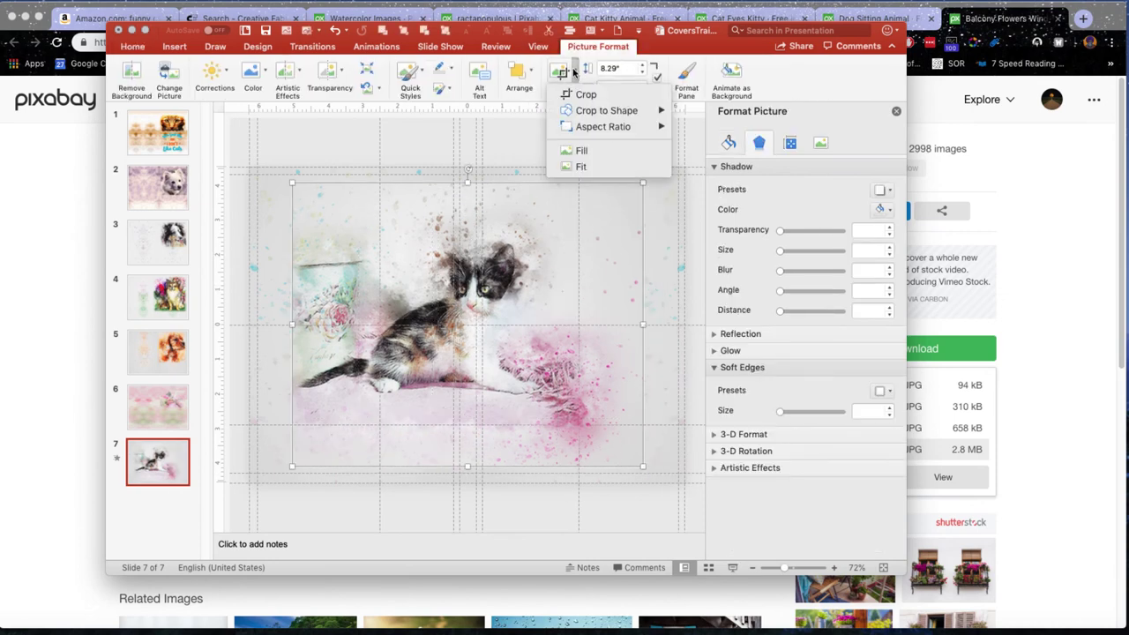
click(591, 98)
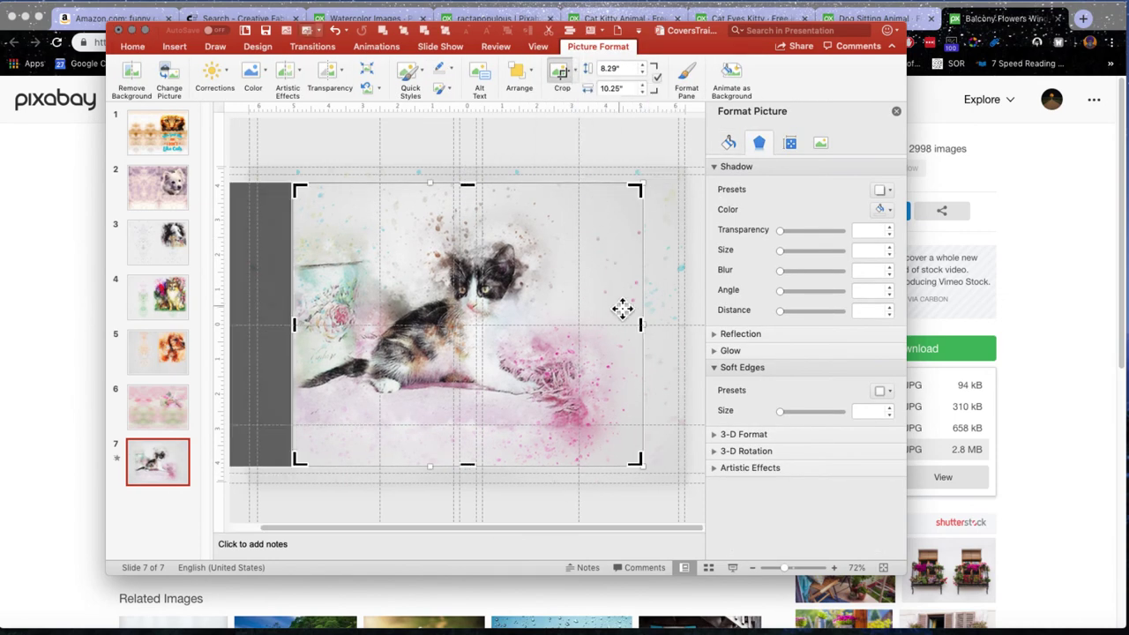
drag(641, 324, 537, 331)
drag(415, 183, 414, 232)
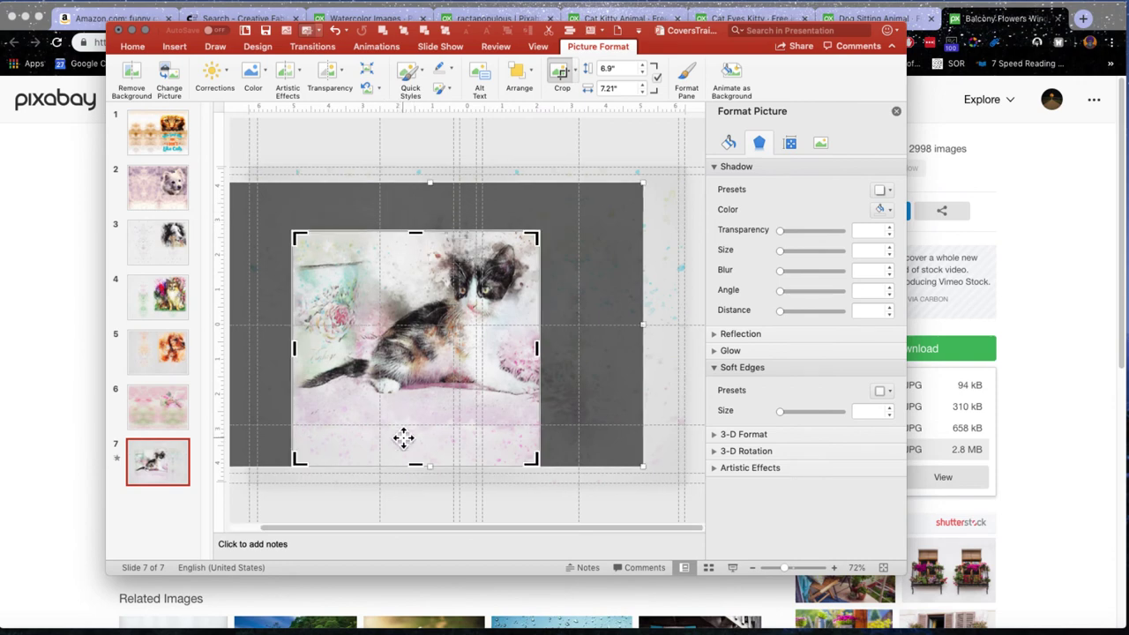
drag(419, 467, 416, 399)
click(478, 154)
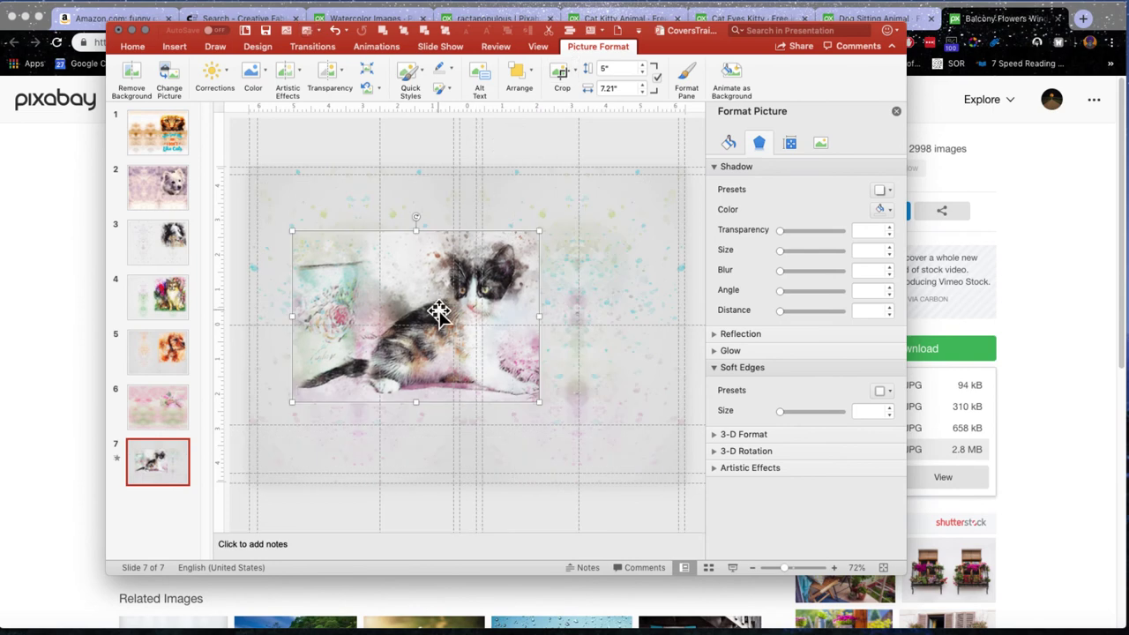
Step: Fit the cropped kitten picture onto the front cover at about 5.77" by 4" and give it 17 pt soft edges
drag(424, 311, 567, 297)
drag(429, 378, 487, 356)
drag(595, 277, 591, 279)
drag(780, 412, 795, 412)
click(608, 143)
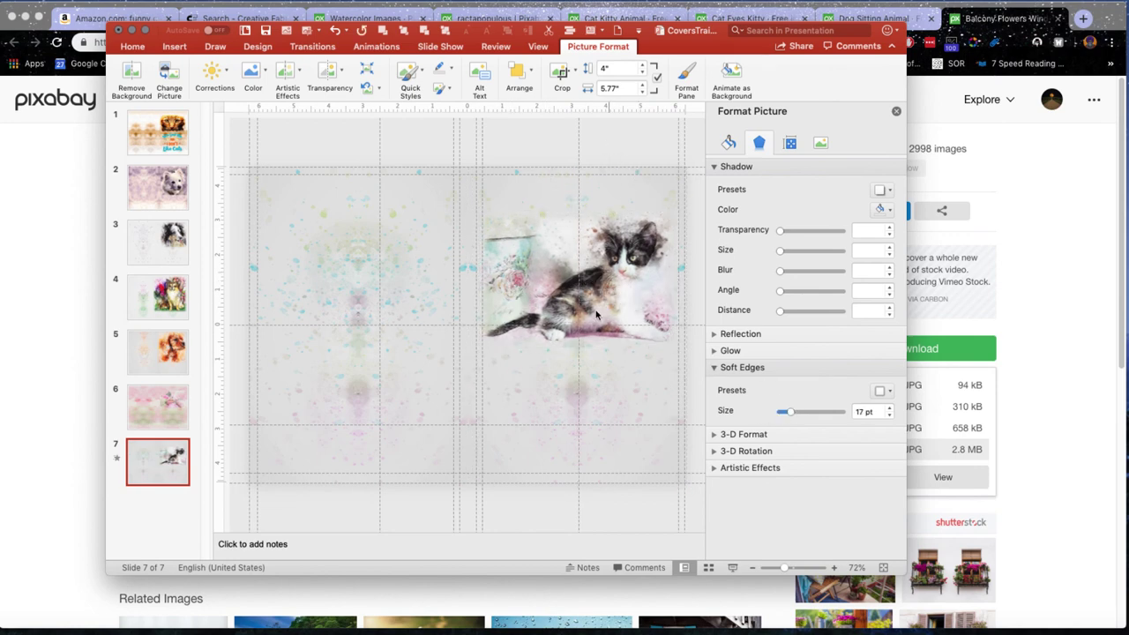
Step: Reposition the softened kitten picture so it is centered across the front cover and sits slightly above mid-height
click(592, 286)
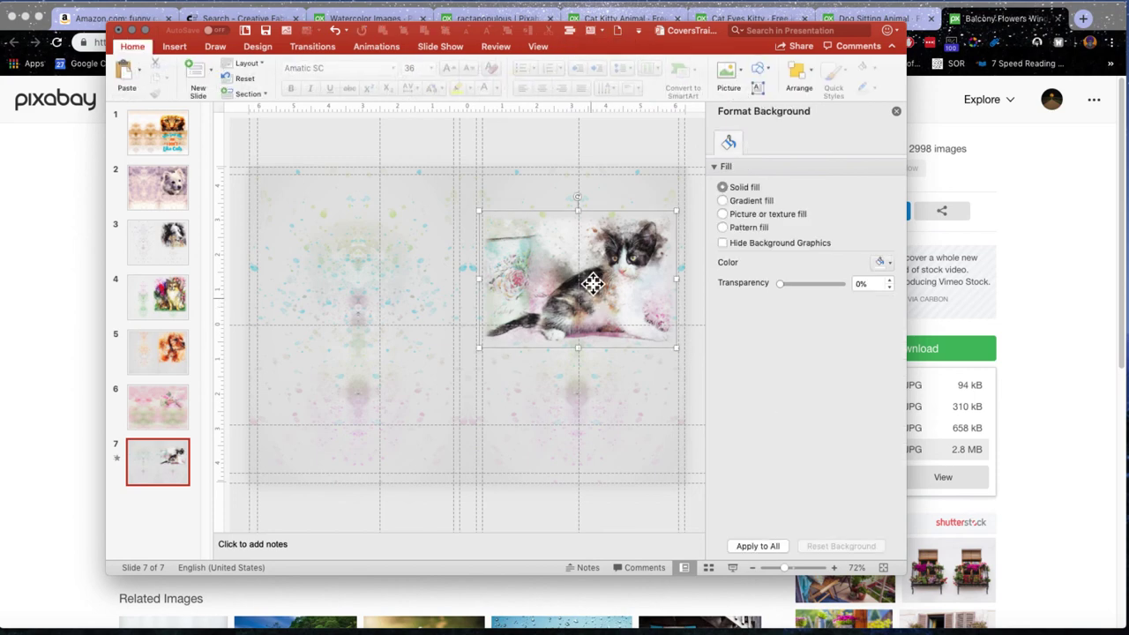
drag(592, 282, 594, 260)
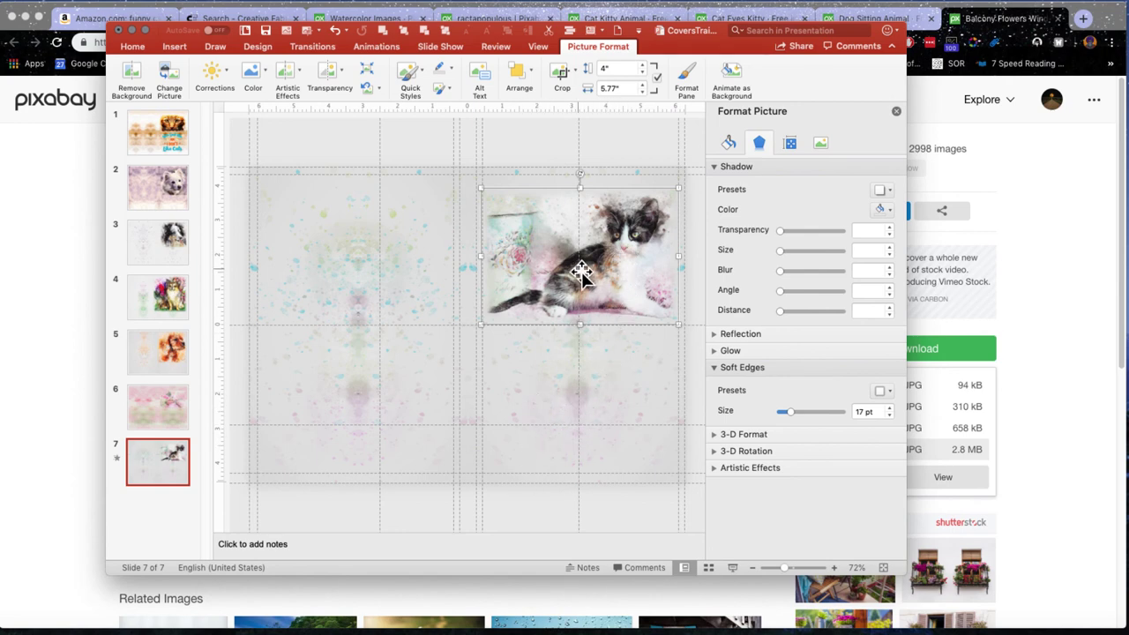
drag(589, 287, 563, 319)
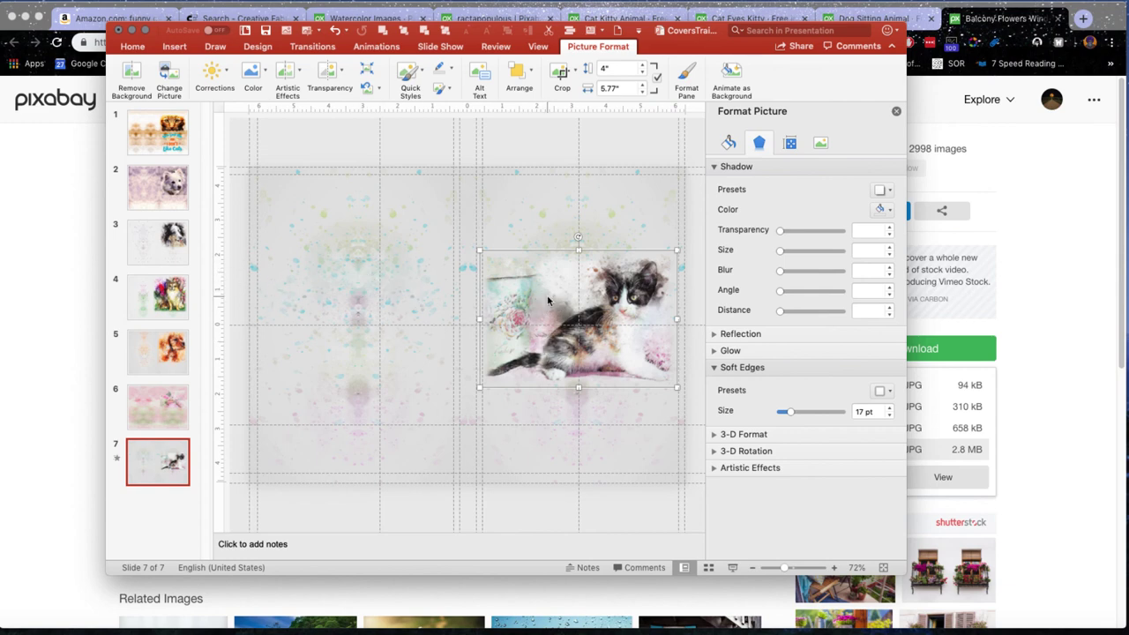
drag(591, 332, 589, 315)
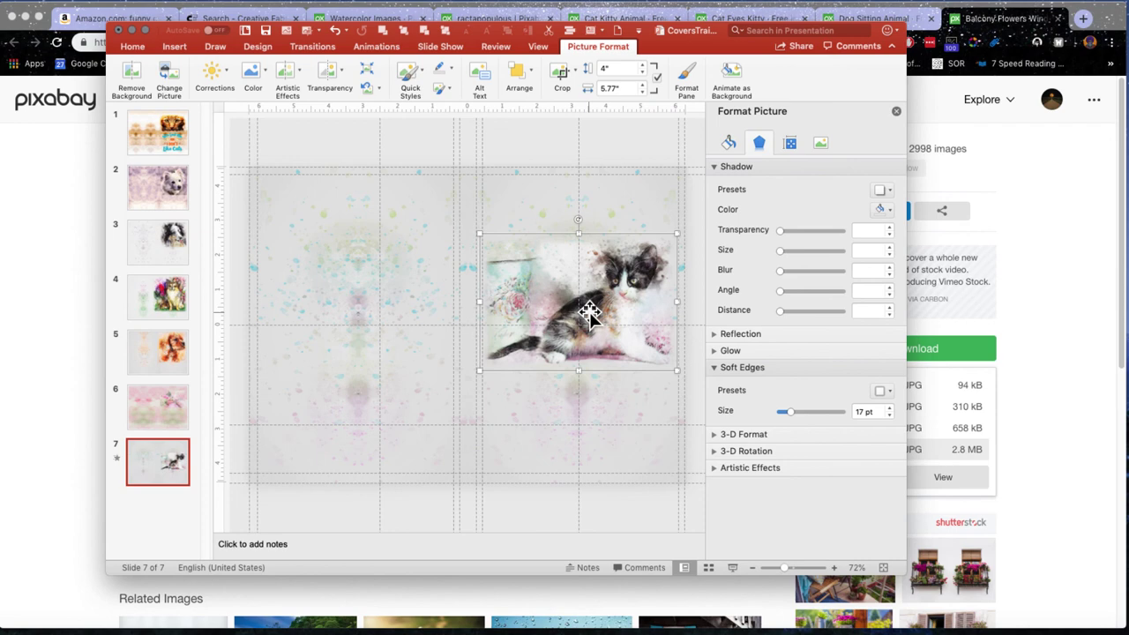
Step: Switch to Chrome to view the original kitten picture on Pixabay and the watercolor image search results
click(623, 18)
click(622, 18)
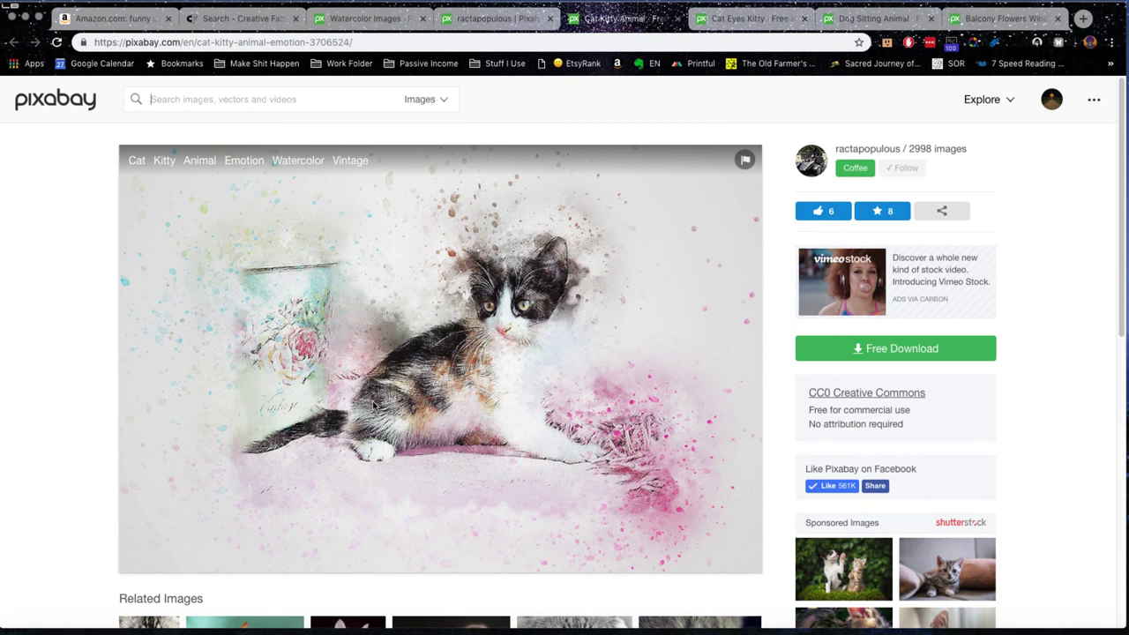
click(360, 19)
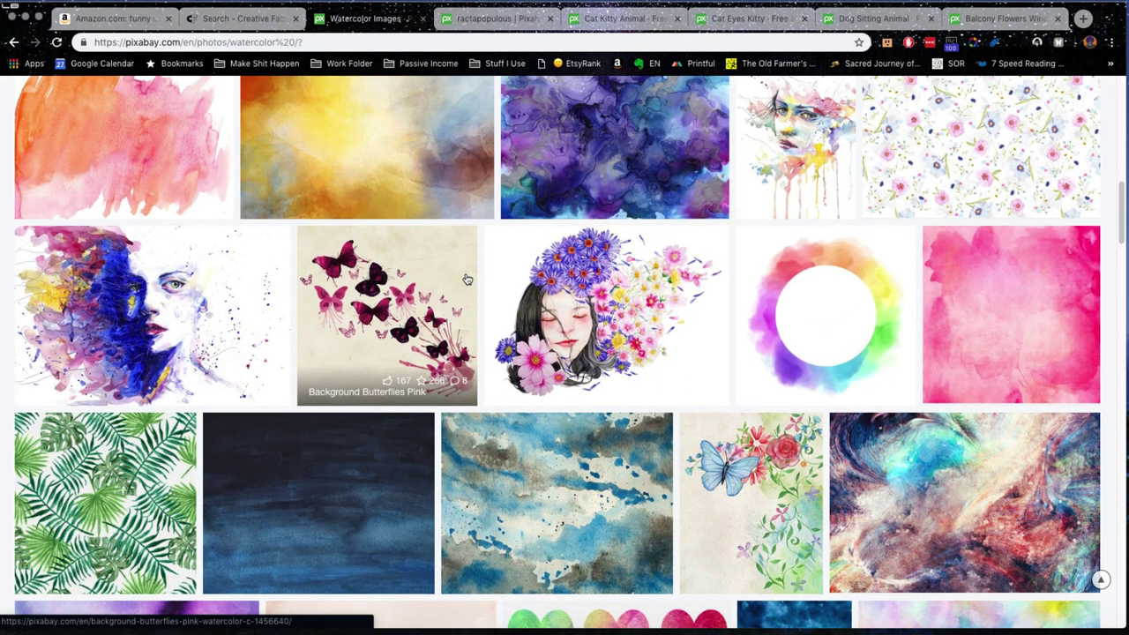